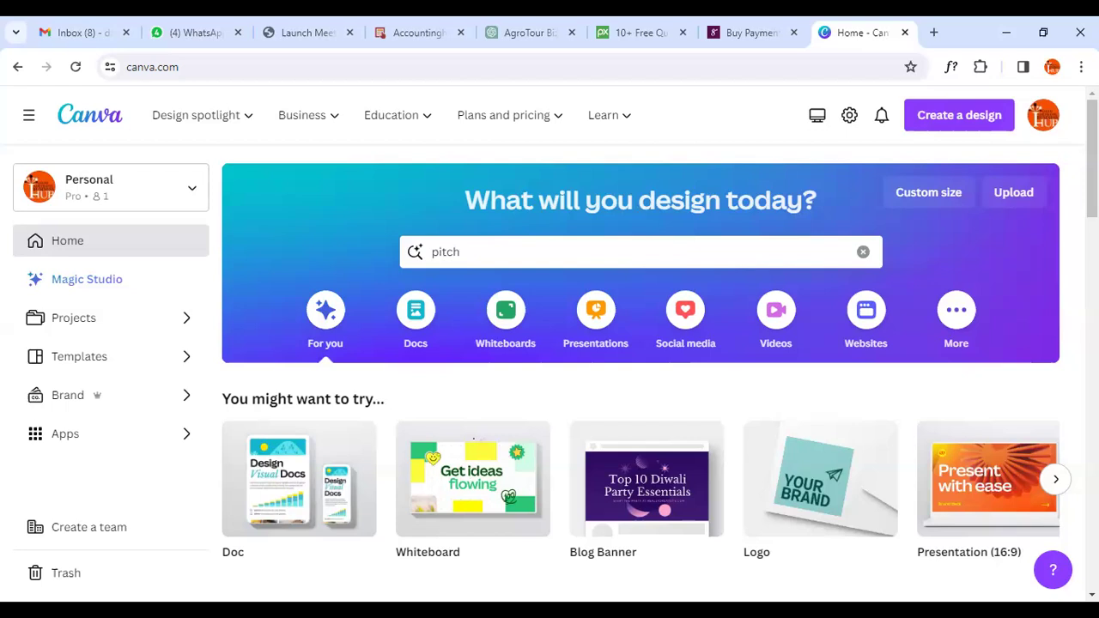
pyautogui.click(933, 33)
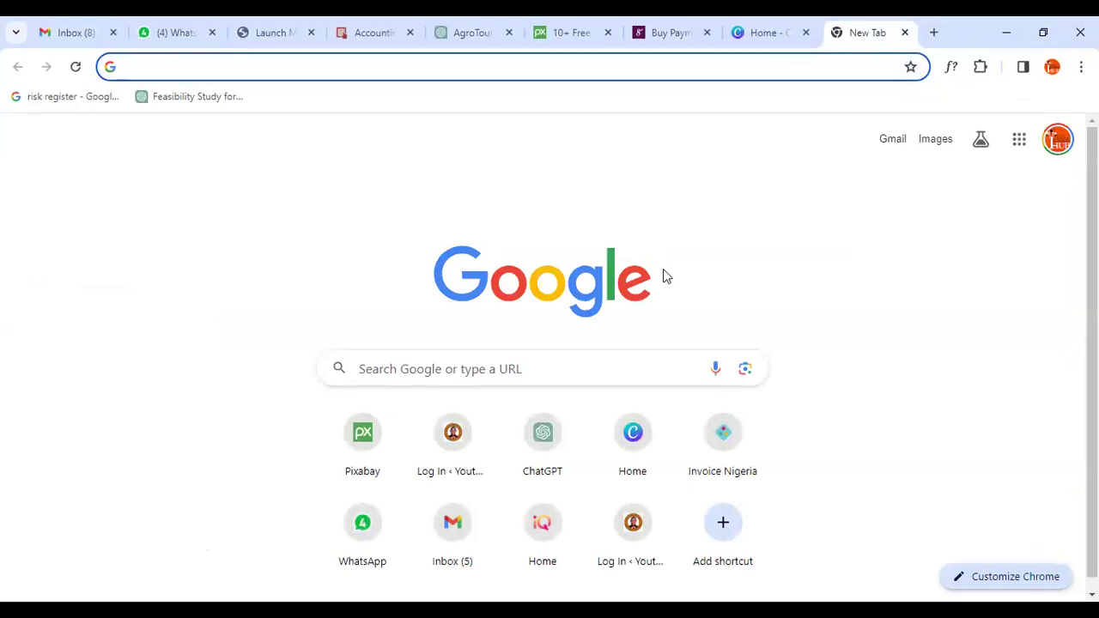
pyautogui.click(754, 33)
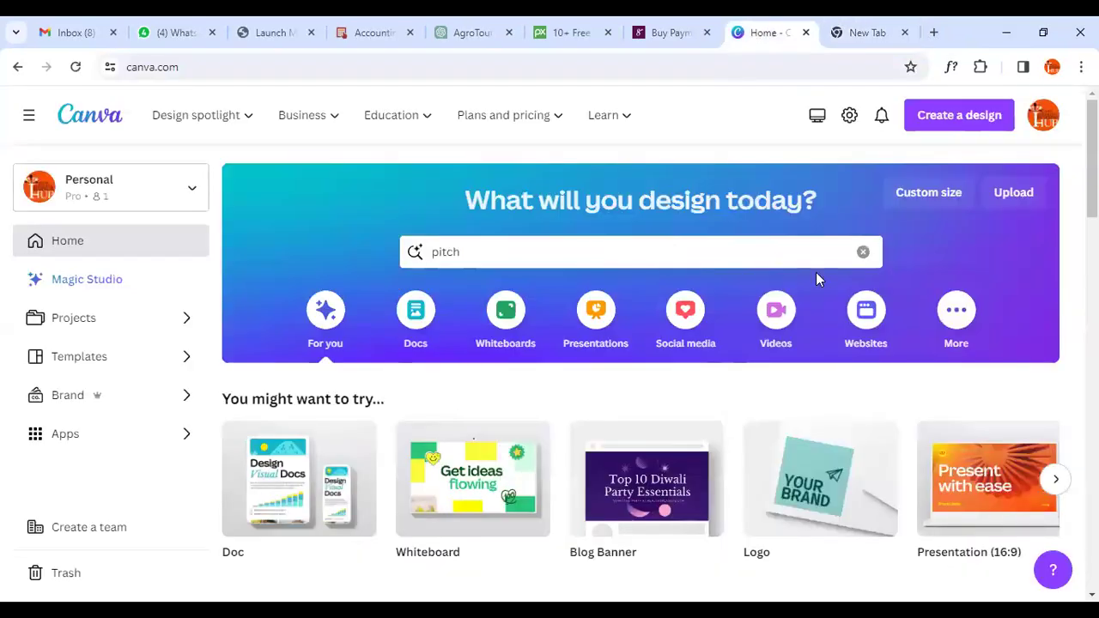
pyautogui.scroll(-1, 1091, 163)
pyautogui.scroll(-5, 660, 367)
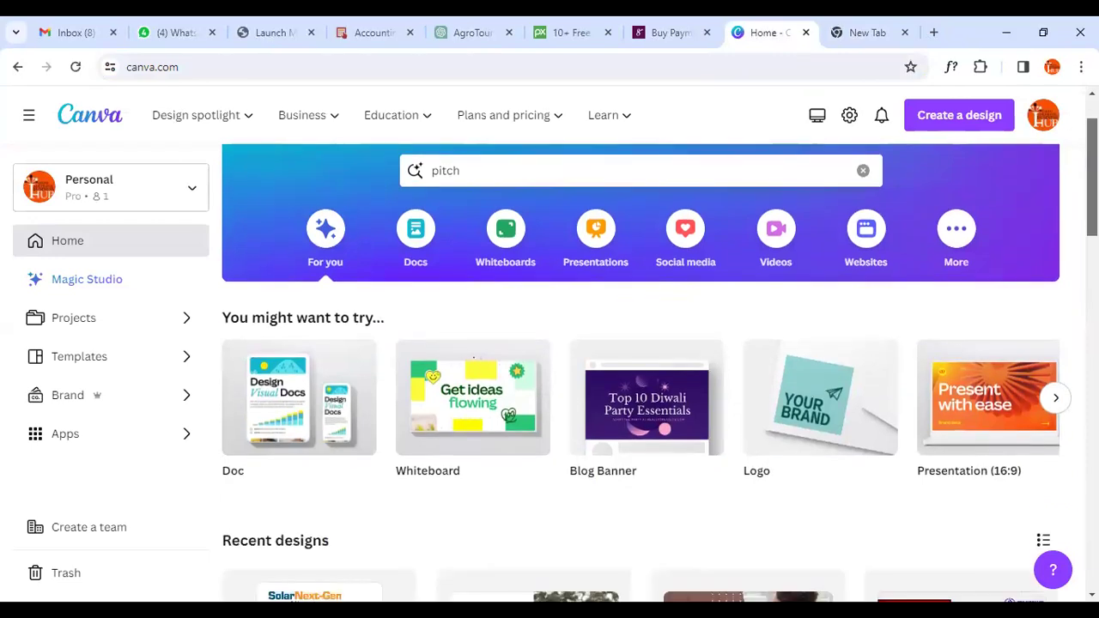
pyautogui.scroll(-5, 660, 367)
pyautogui.scroll(10, 795, 245)
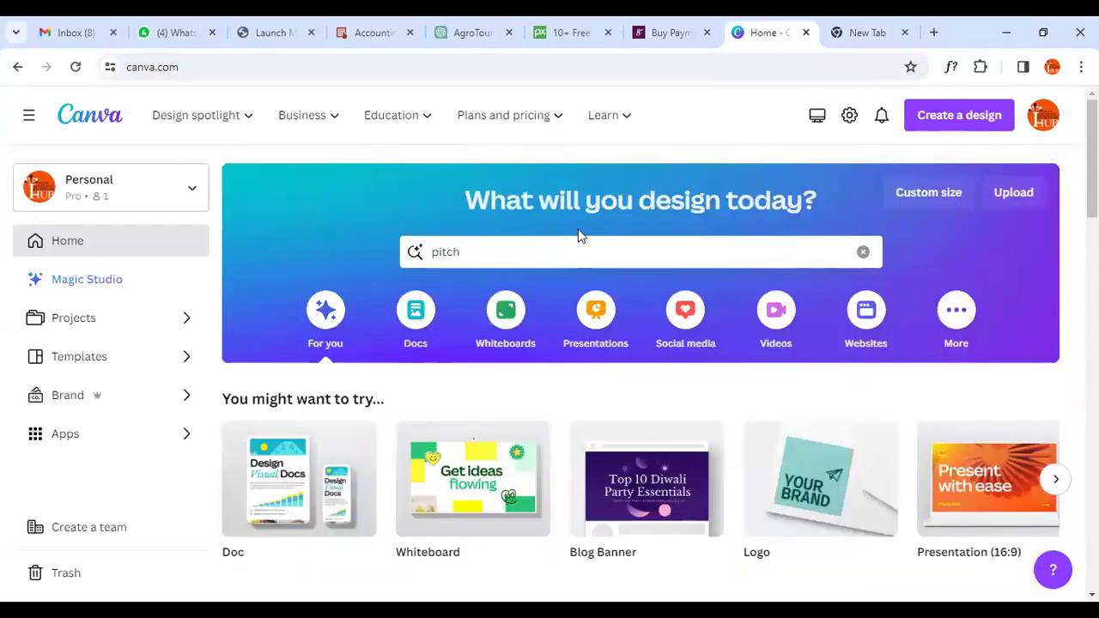
# - Search the template library for "pitch deck presentations"
pyautogui.click(103, 356)
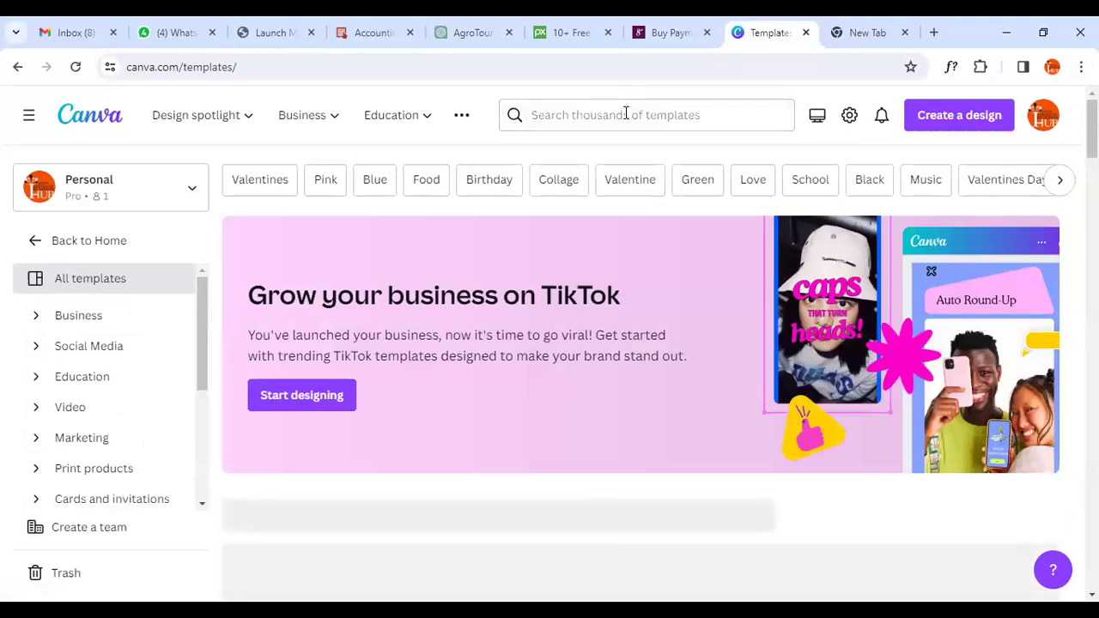
pyautogui.click(626, 114)
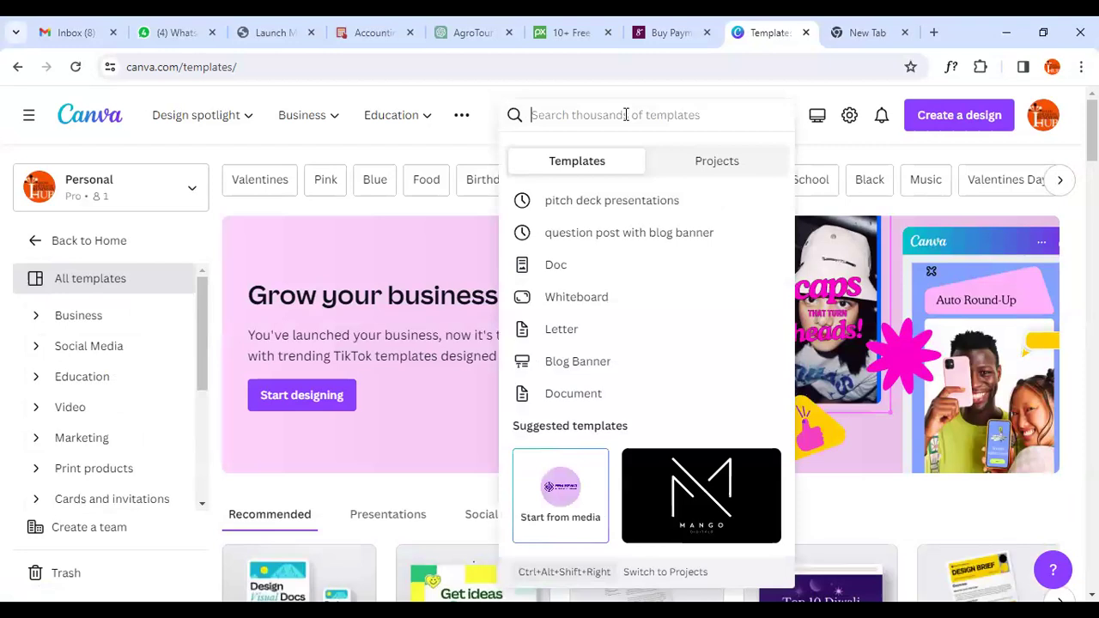
pyautogui.write('pit')
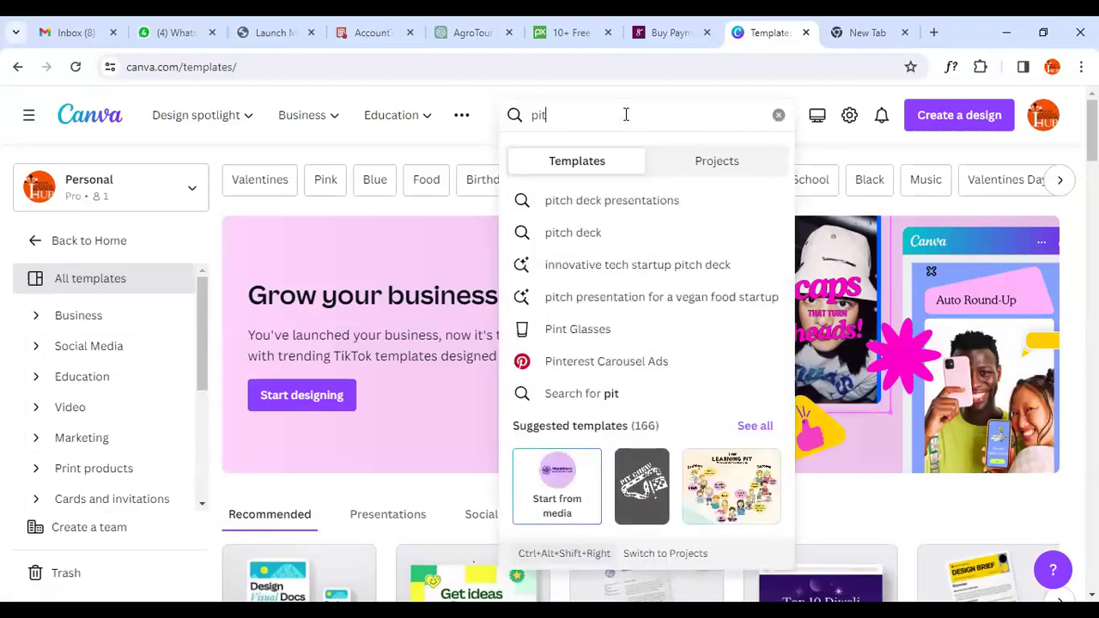
pyautogui.click(663, 215)
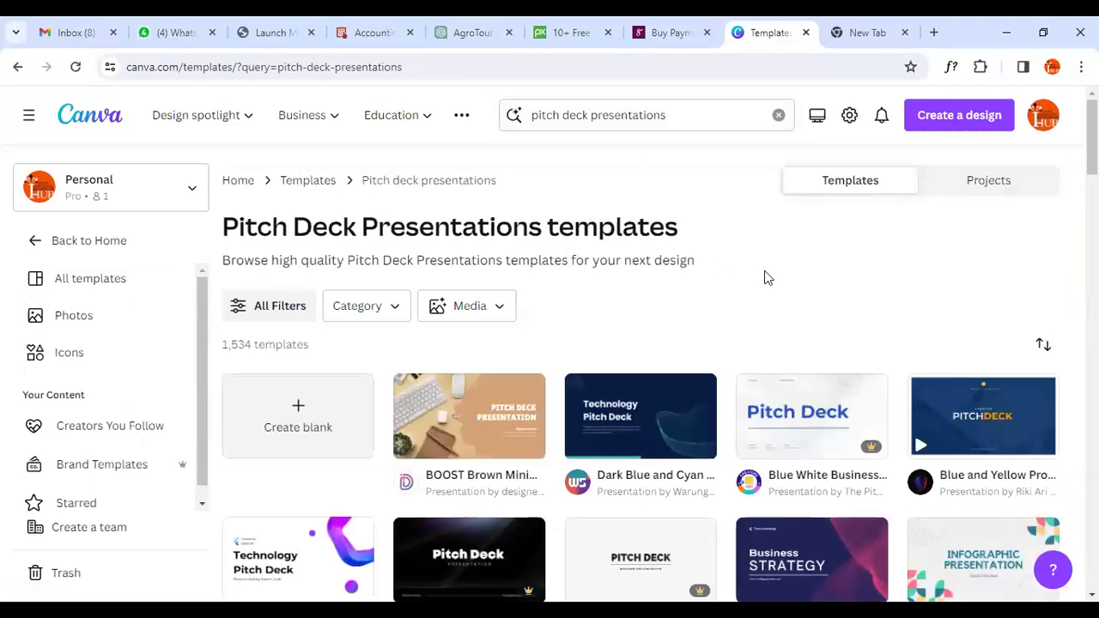
# - Find the Minimal and Professional Startup Pitch Deck Presentation among the results and open it for customization
pyautogui.scroll(-2, 659, 351)
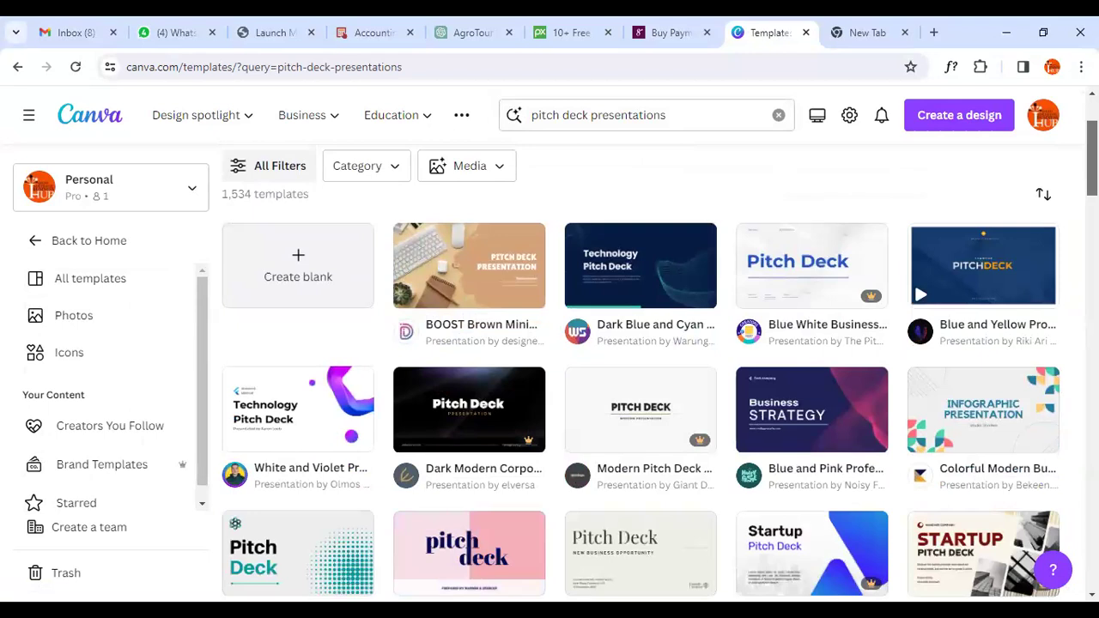
pyautogui.moveTo(872, 298)
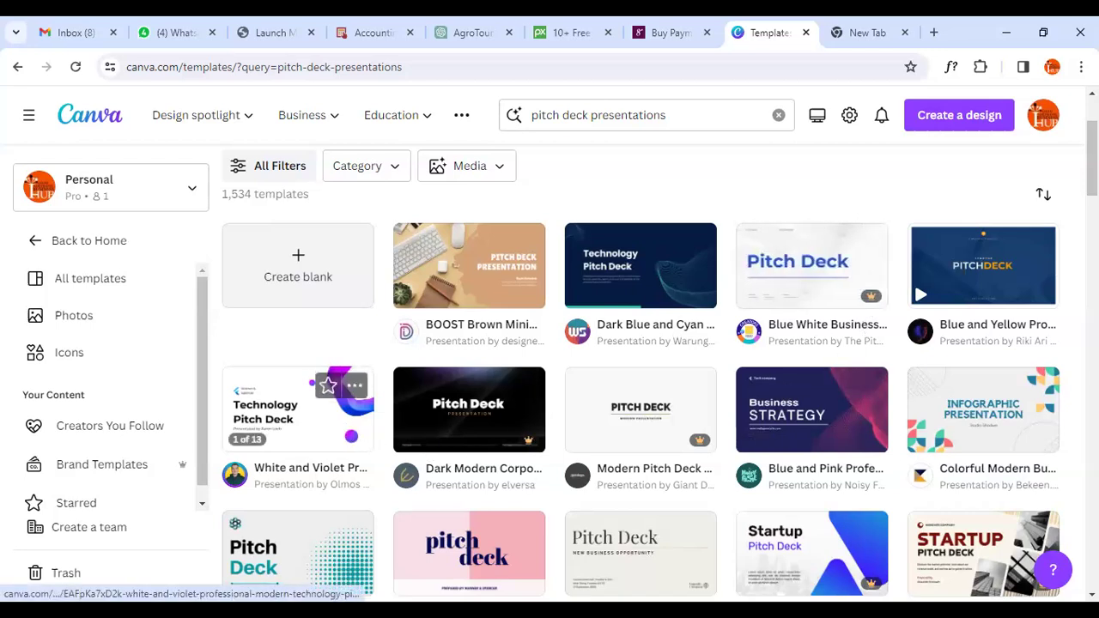
pyautogui.moveTo(1092, 168); pyautogui.dragTo(1092, 170)
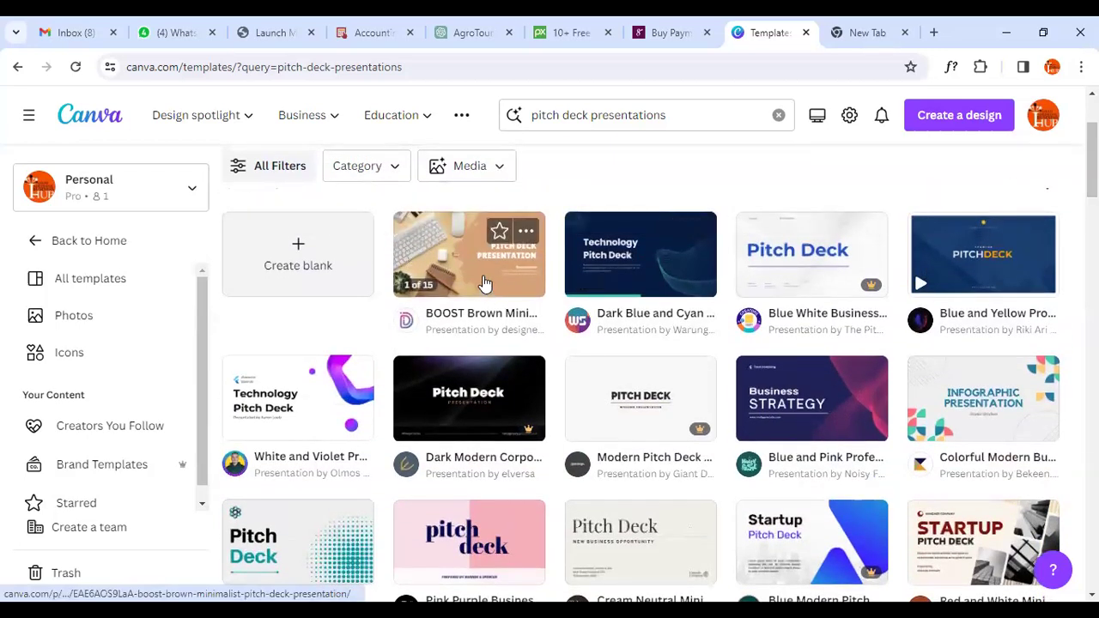
pyautogui.scroll(-3, 834, 336)
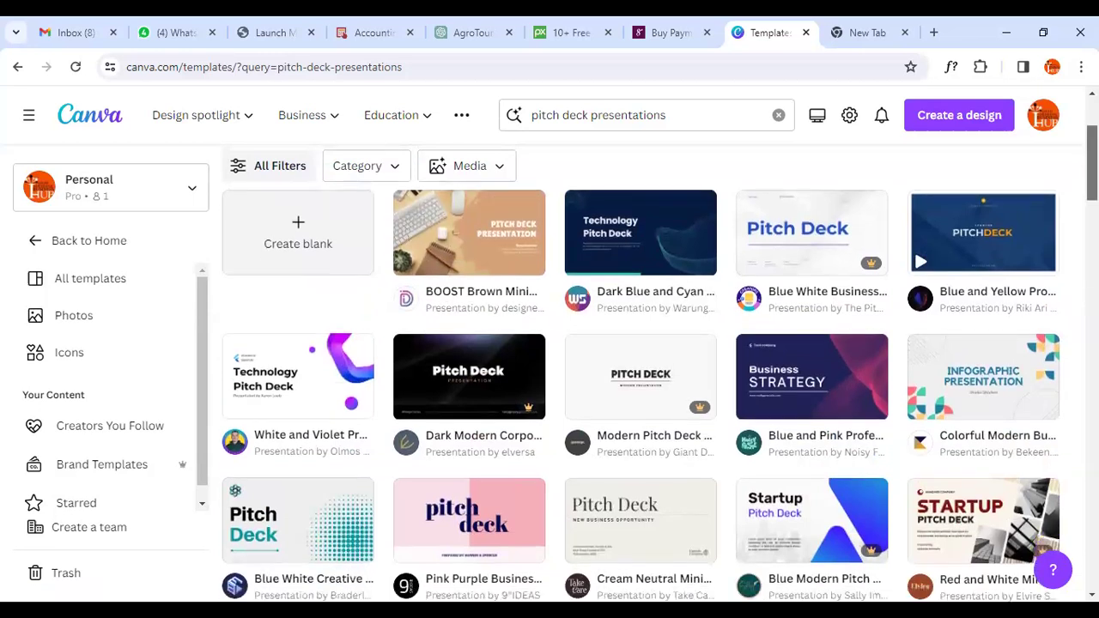
pyautogui.scroll(-2, 659, 372)
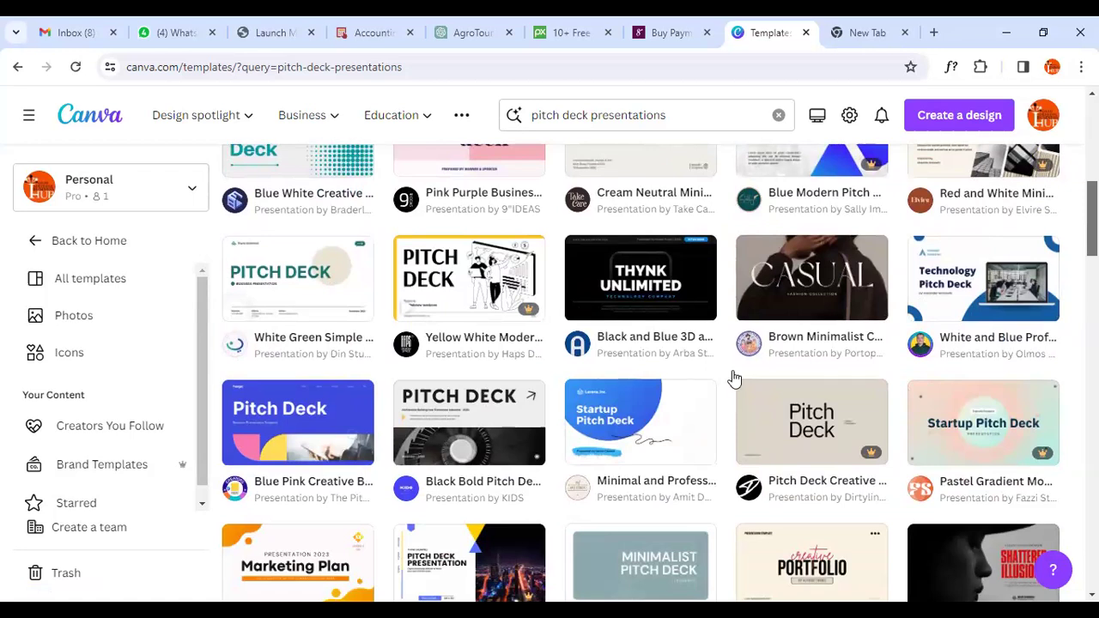
pyautogui.click(612, 440)
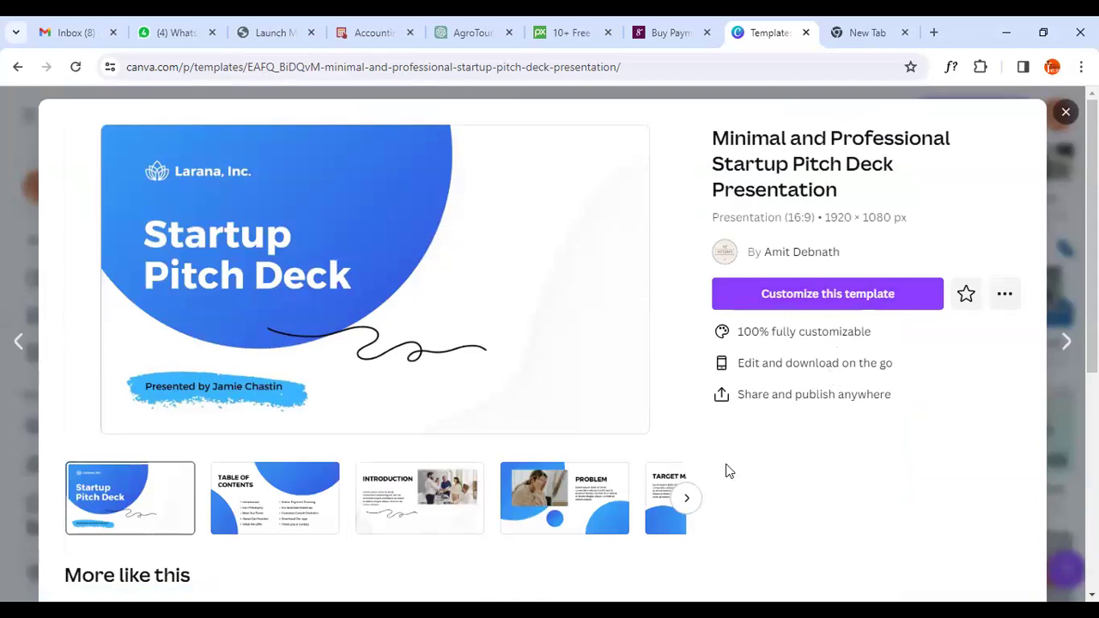
pyautogui.click(807, 299)
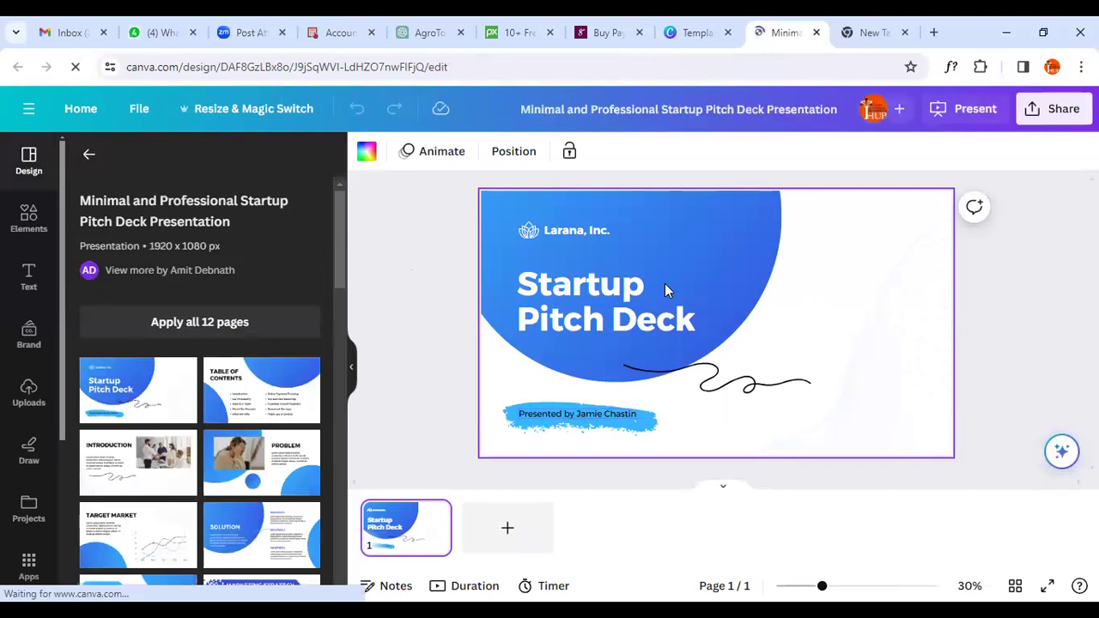
# - Return to the template results and preview the pages of the BOOST Brown Minimalist Pitch Deck Presentation, from the welcome page to the services page
pyautogui.click(684, 27)
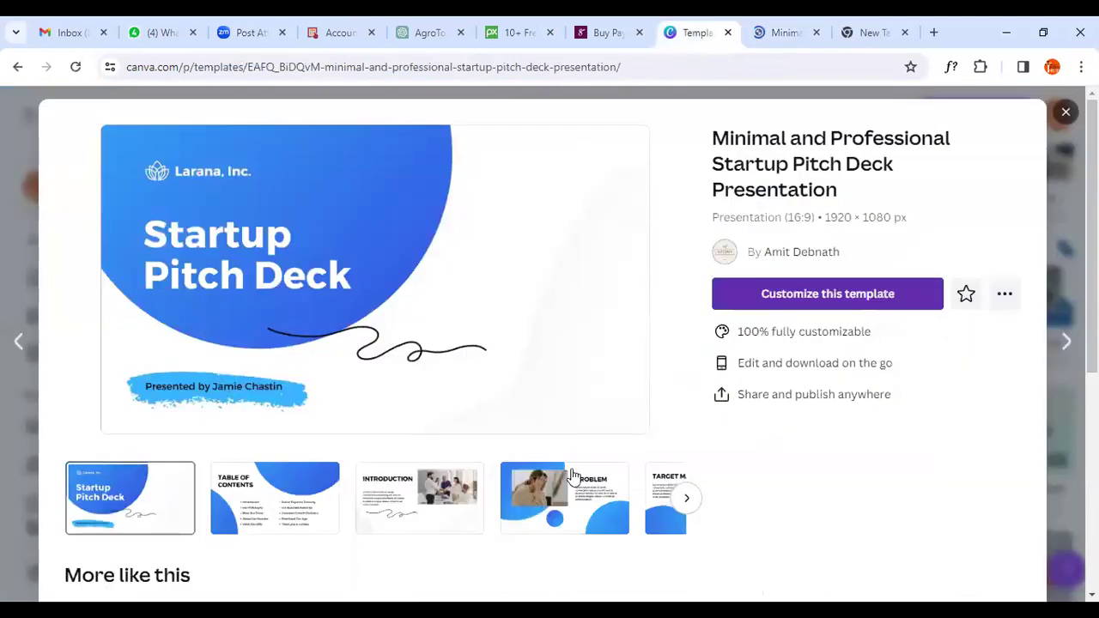
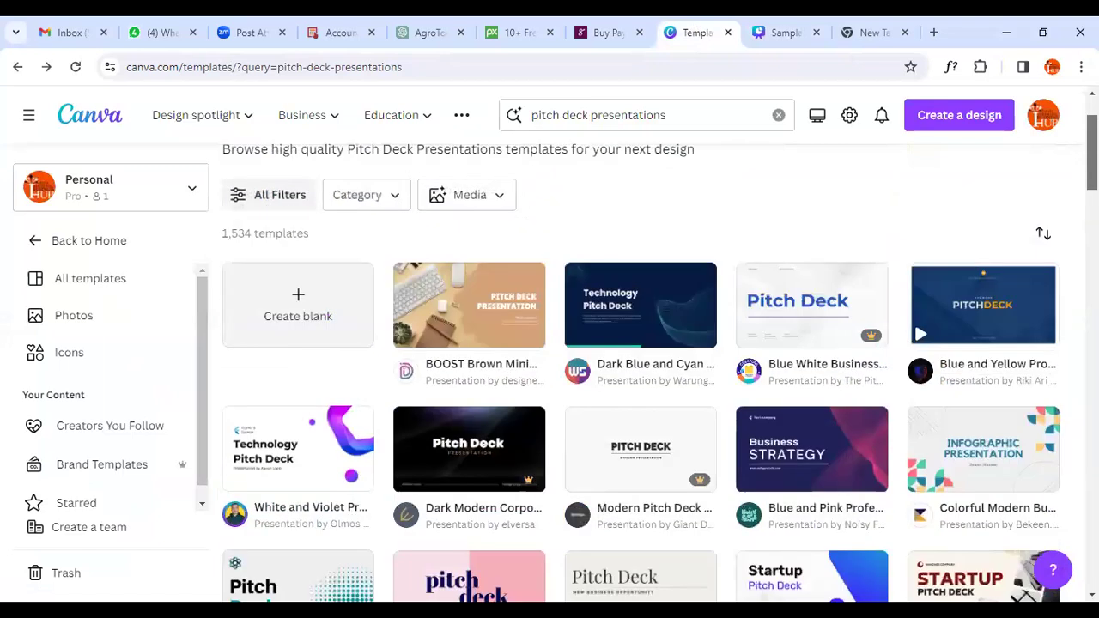
pyautogui.click(464, 334)
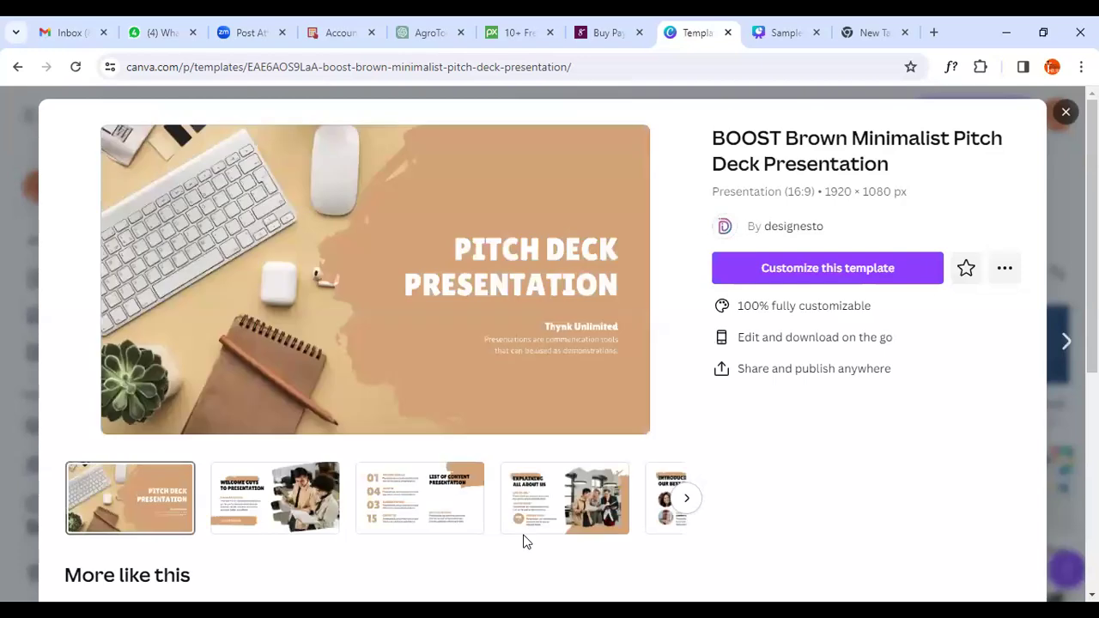
pyautogui.click(269, 509)
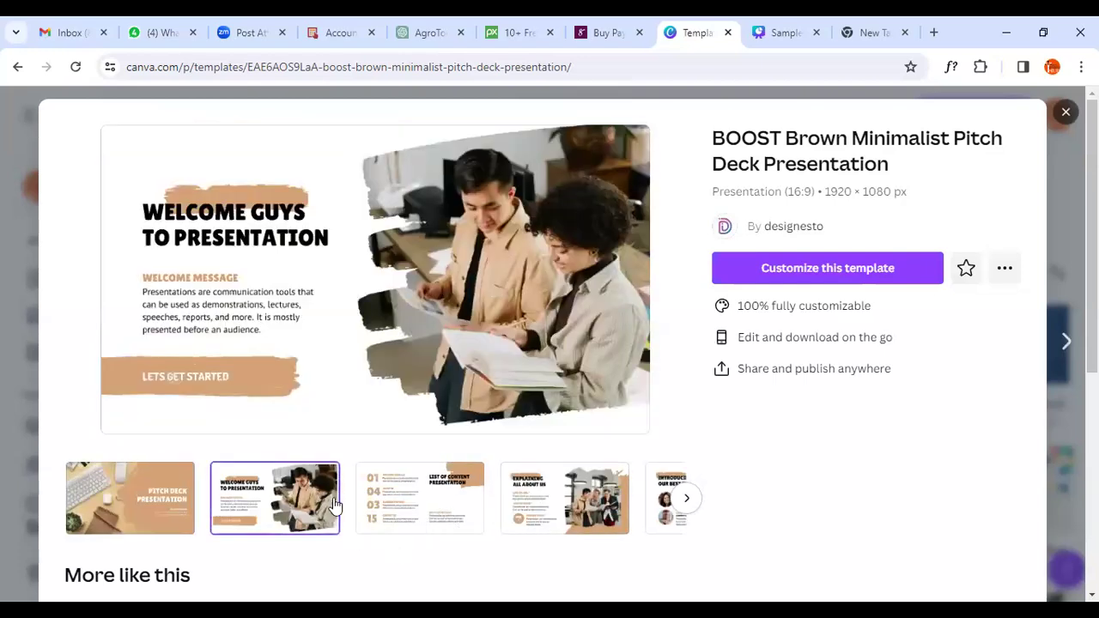
pyautogui.click(388, 507)
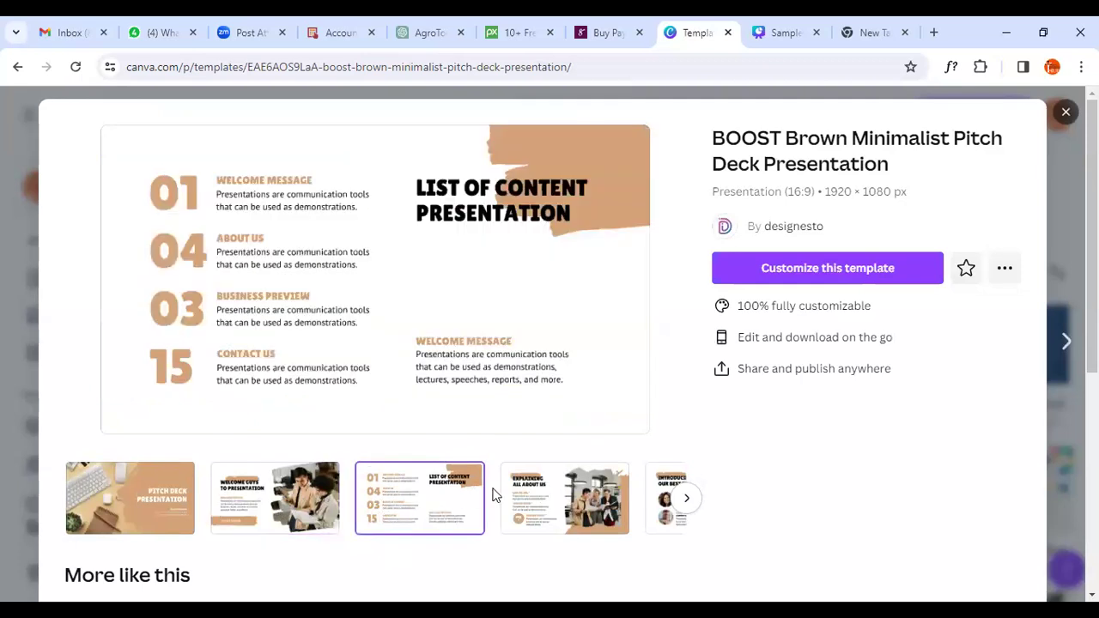
pyautogui.click(547, 508)
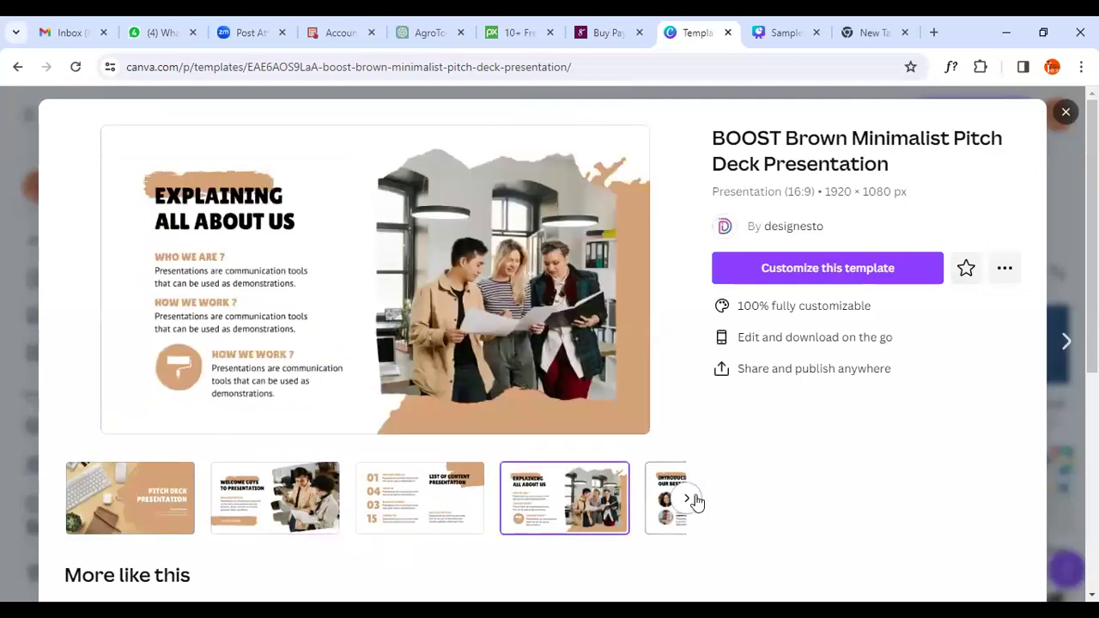
pyautogui.click(690, 500)
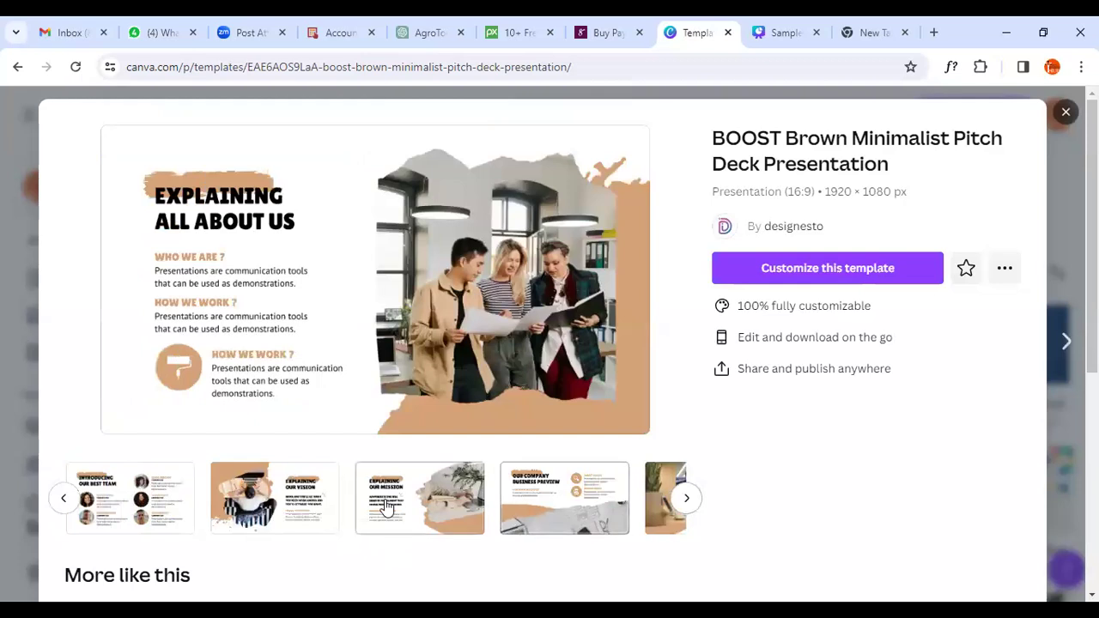
pyautogui.click(388, 509)
pyautogui.click(501, 483)
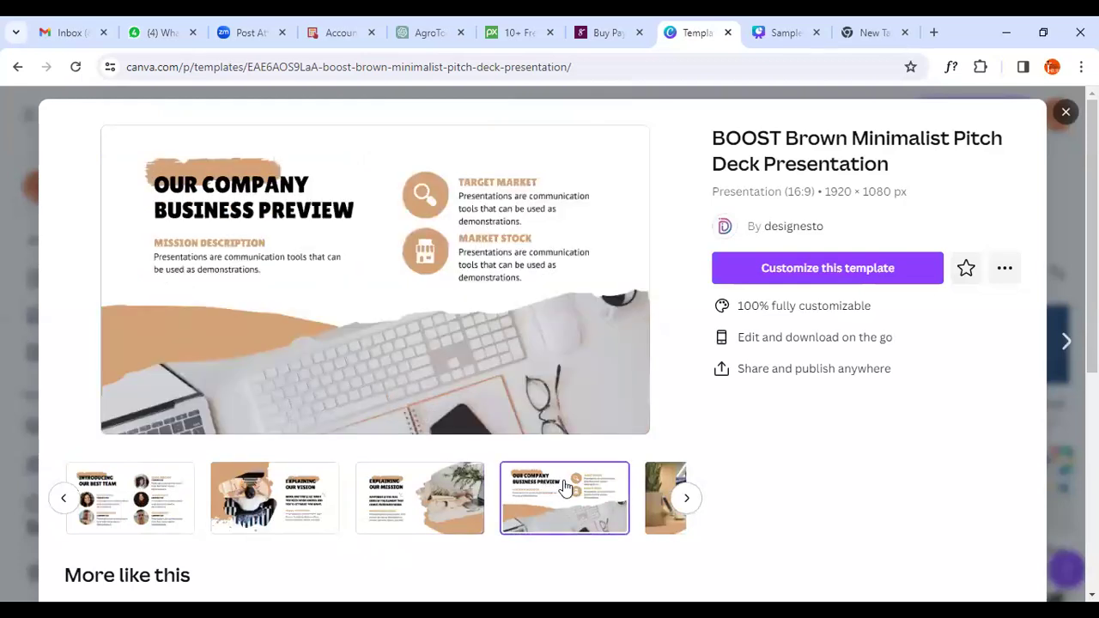
pyautogui.click(650, 511)
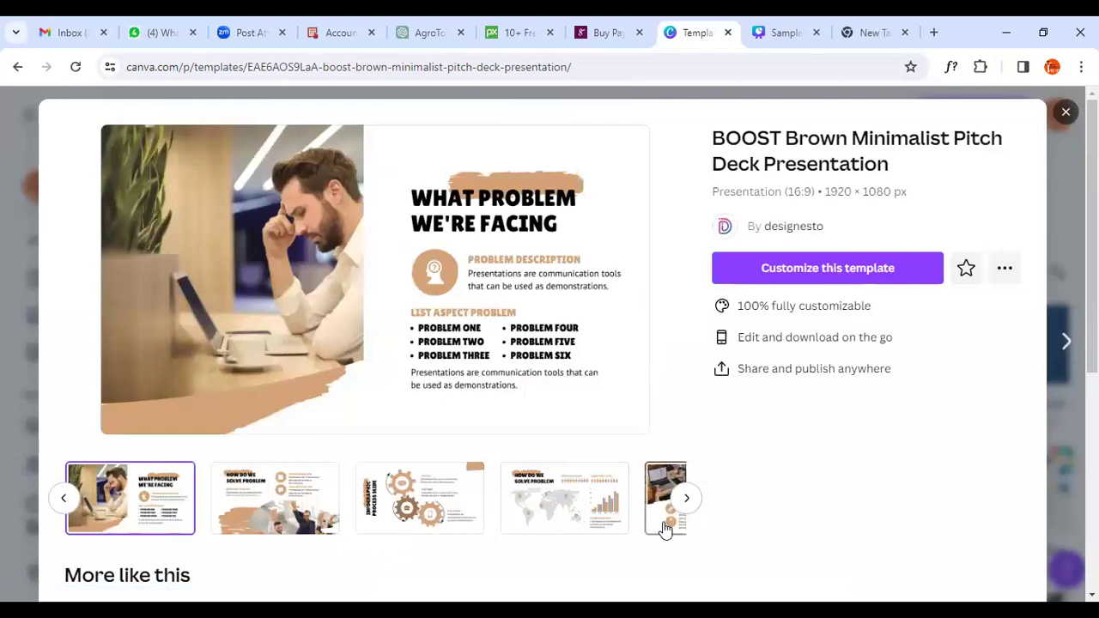
pyautogui.click(564, 498)
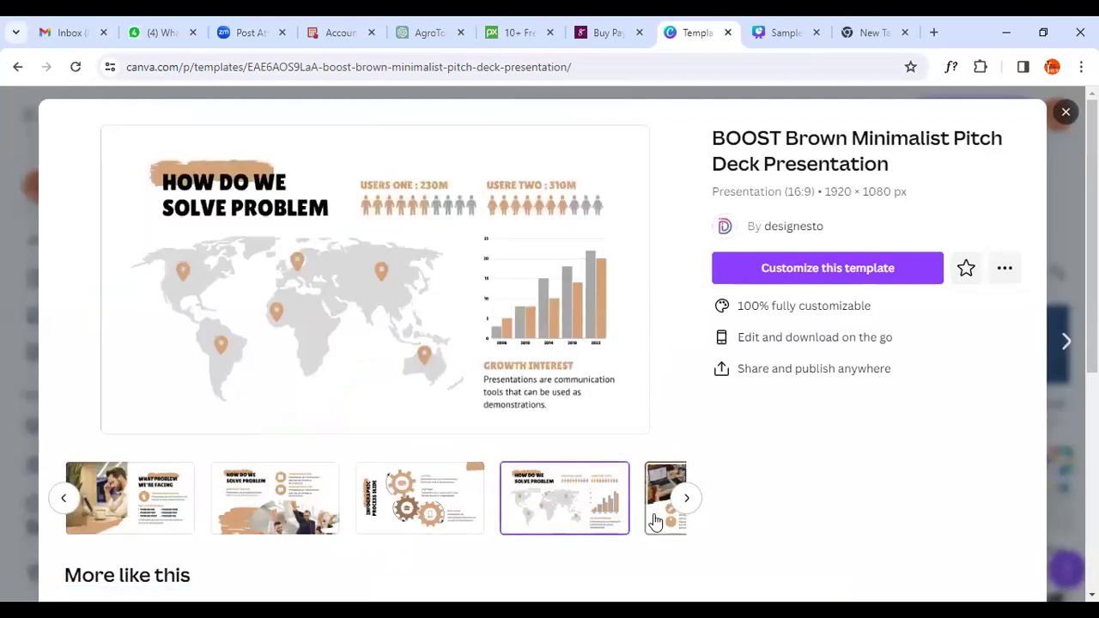
pyautogui.click(657, 519)
pyautogui.click(1067, 114)
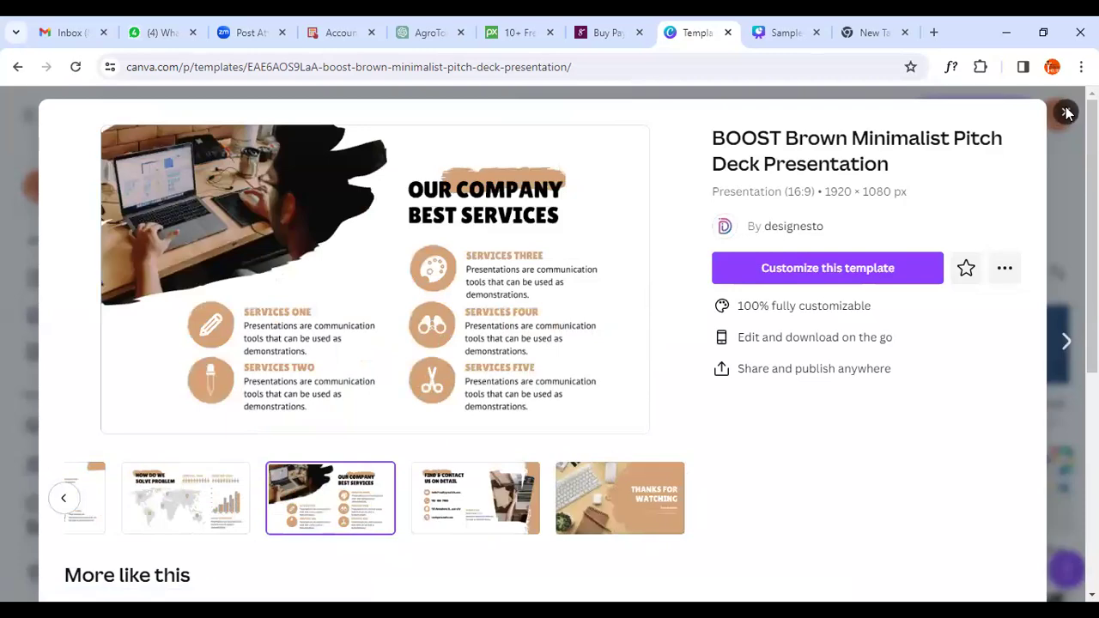
# - Browse the pitch deck results and preview the Introduction, Problem and Target Market pages of the Blue Modern Pitch Deck Presentation
pyautogui.scroll(-4, 1091, 172)
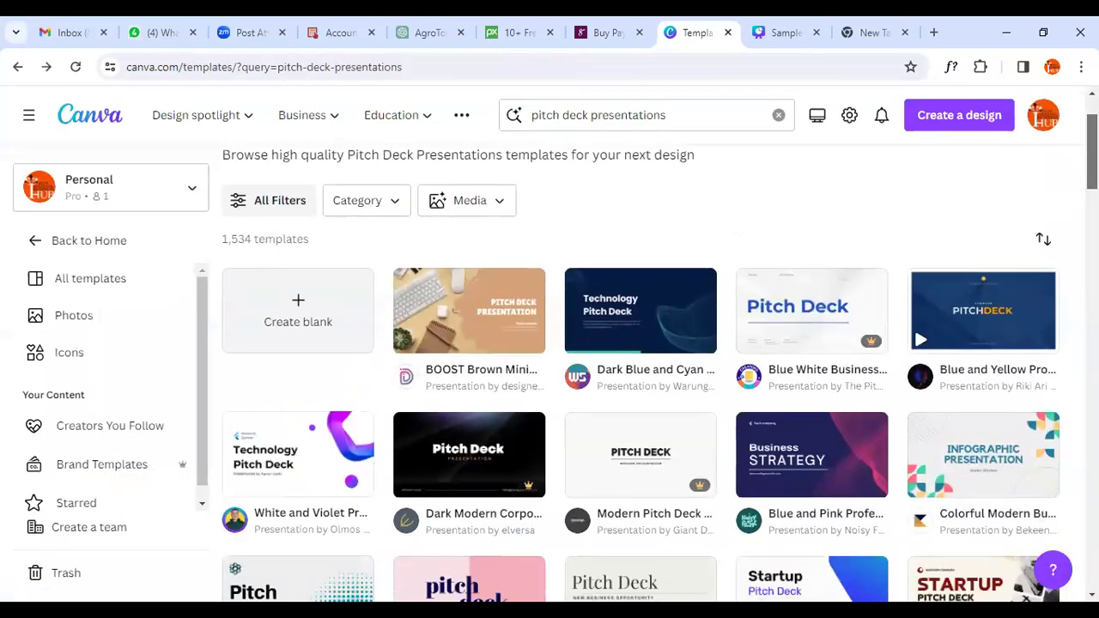
pyautogui.scroll(-2, 640, 369)
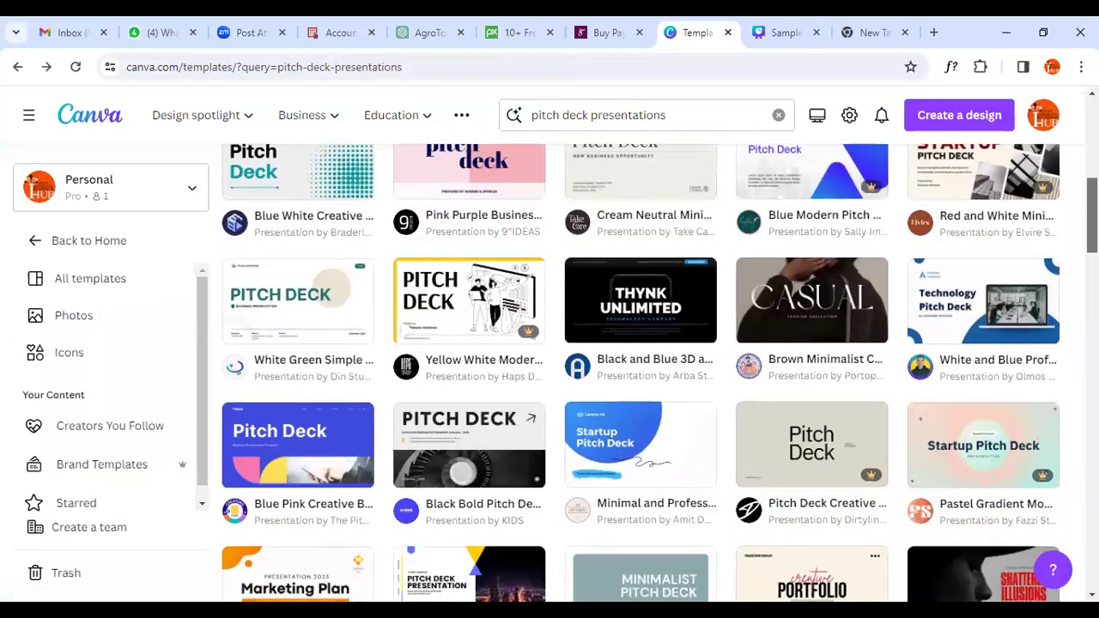
pyautogui.scroll(2, 801, 325)
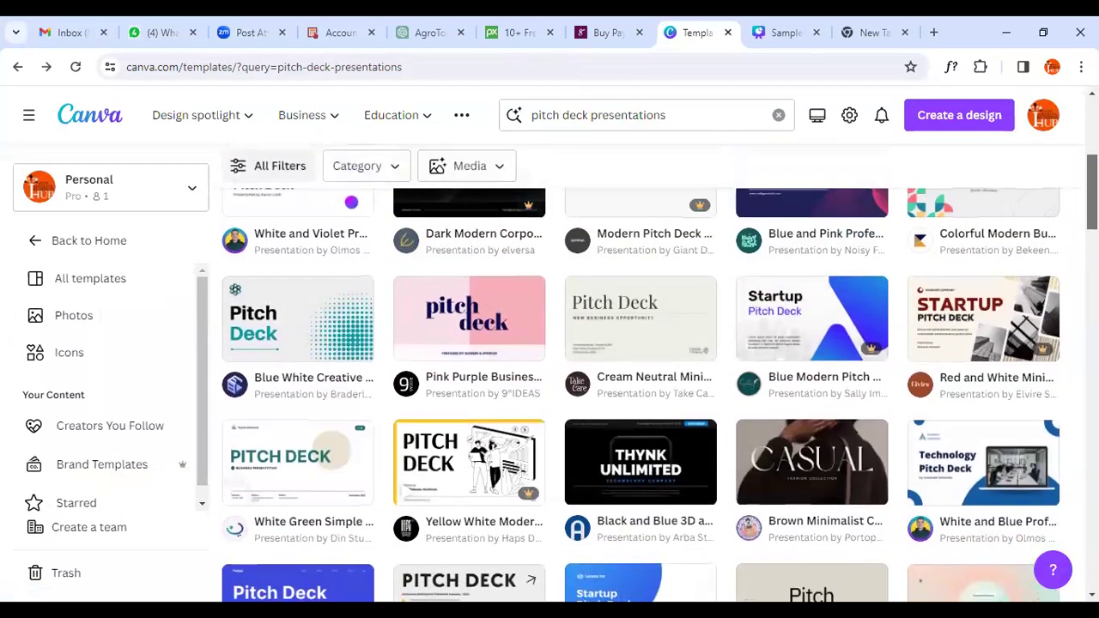
pyautogui.click(802, 325)
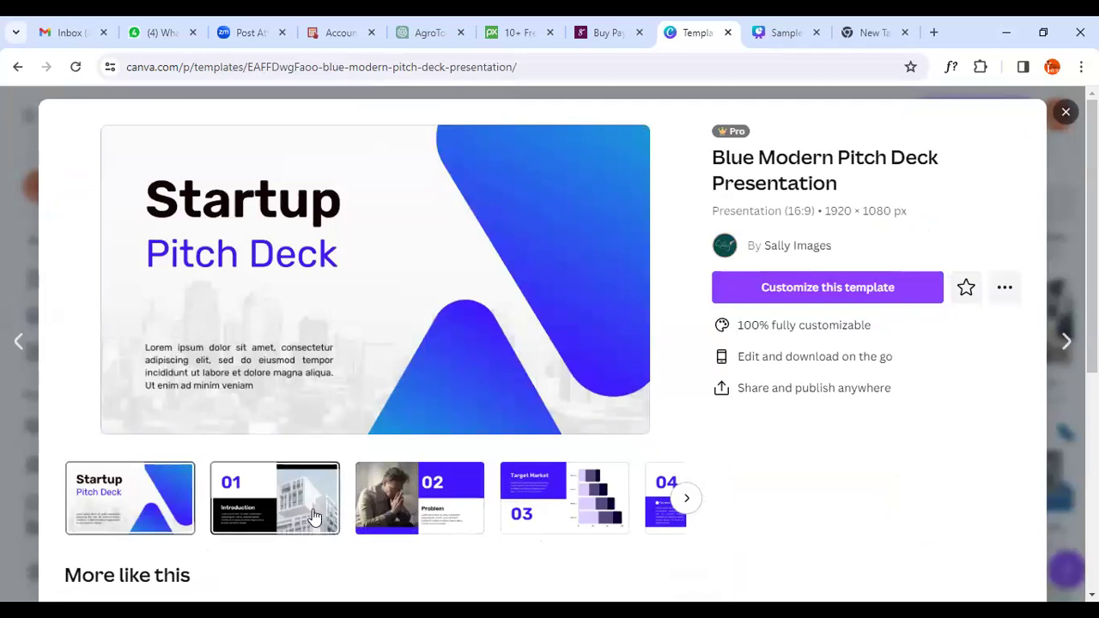
pyautogui.click(314, 516)
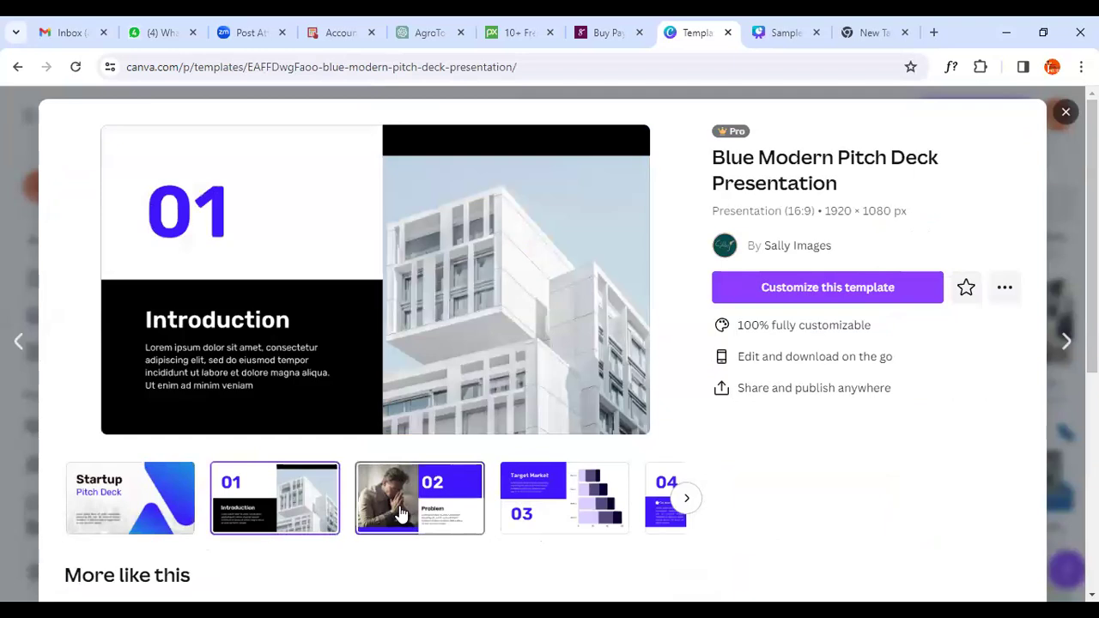
pyautogui.click(400, 514)
pyautogui.click(563, 509)
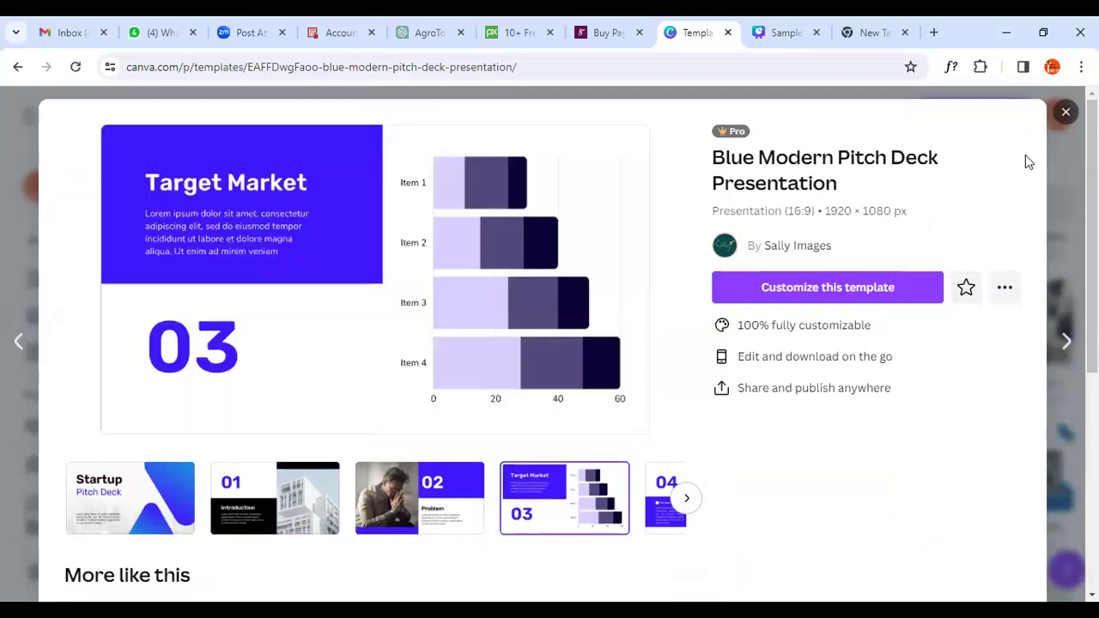
pyautogui.click(1067, 118)
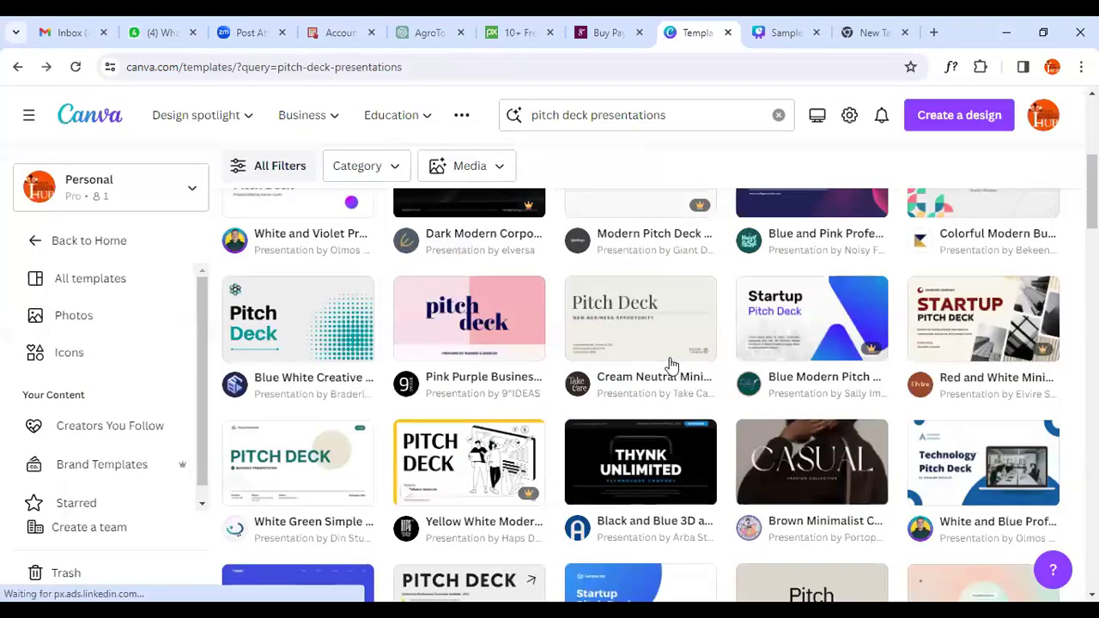
# - Switch to the Sample Pitch Deck Presentation design and view its opening pages up to the Introduction page
pyautogui.click(782, 33)
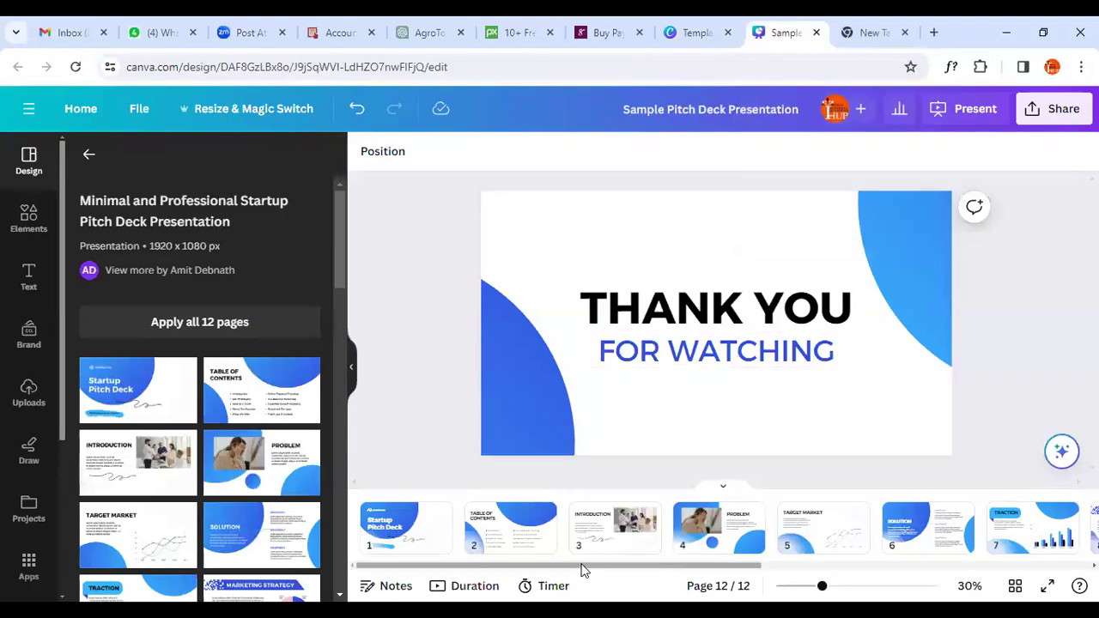
pyautogui.click(419, 534)
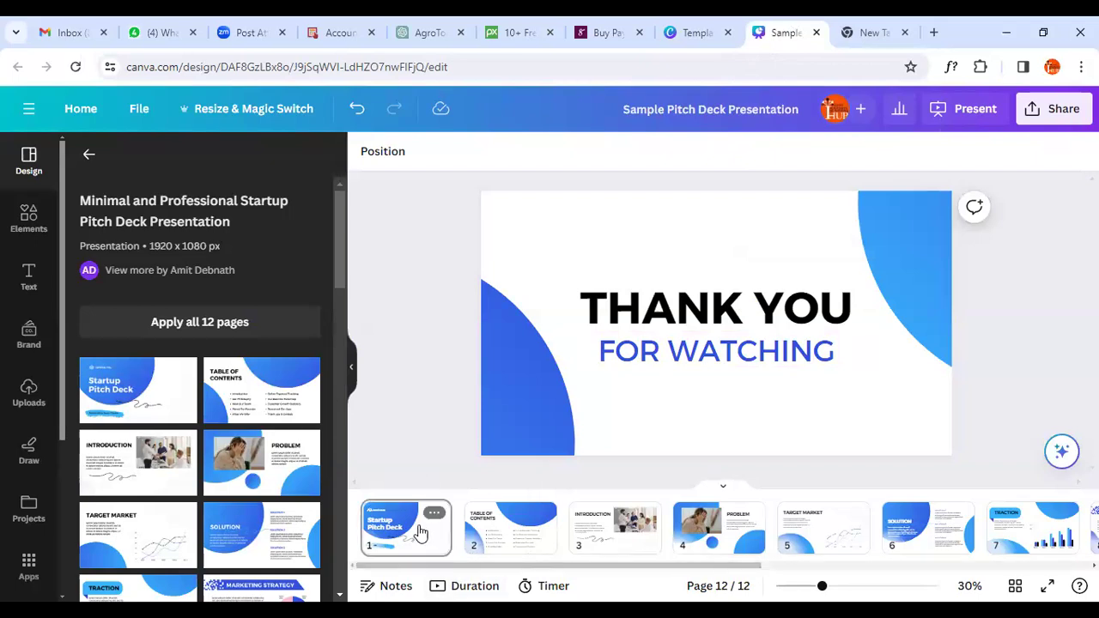
pyautogui.click(507, 534)
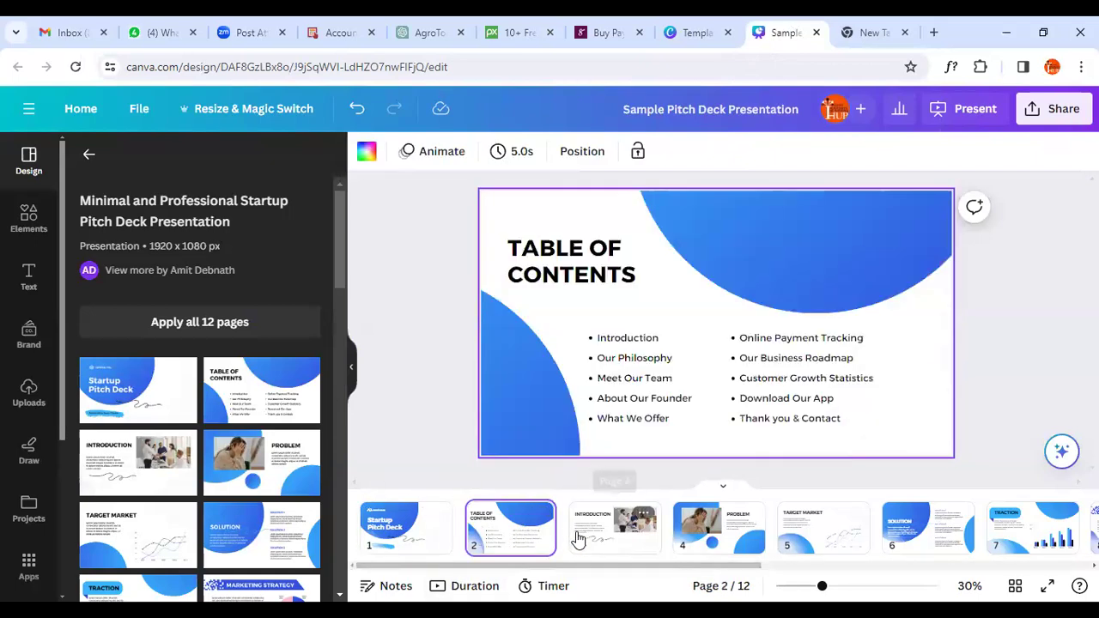
pyautogui.click(578, 537)
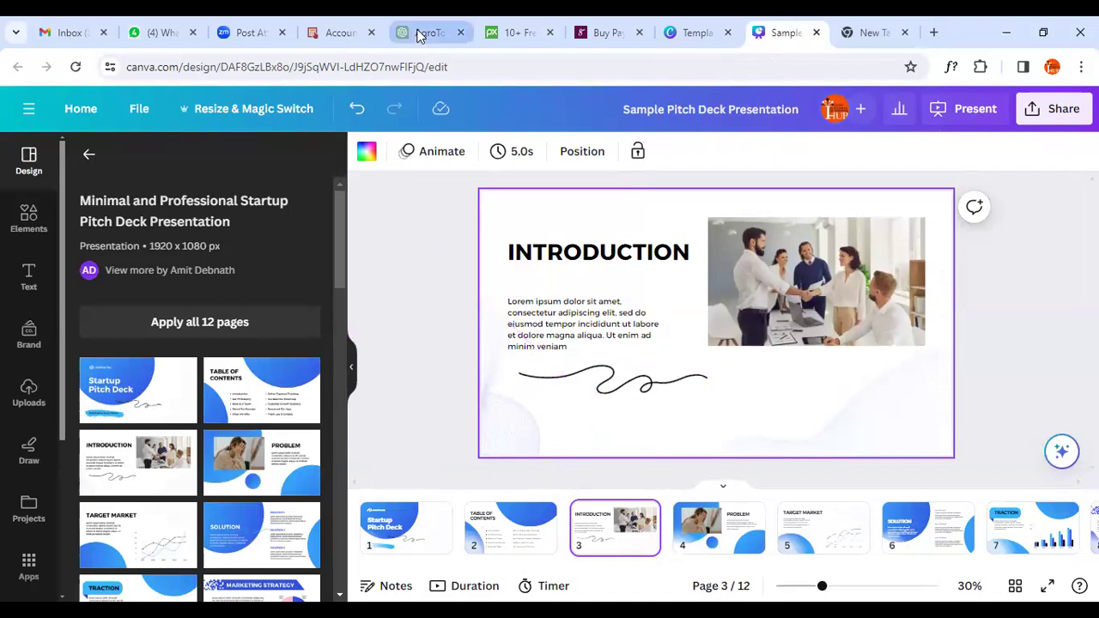
# - Switch to the ChatGPT conversation and review the management team profiles and the CoalForge Mining Co. pitch deck outline
pyautogui.click(420, 34)
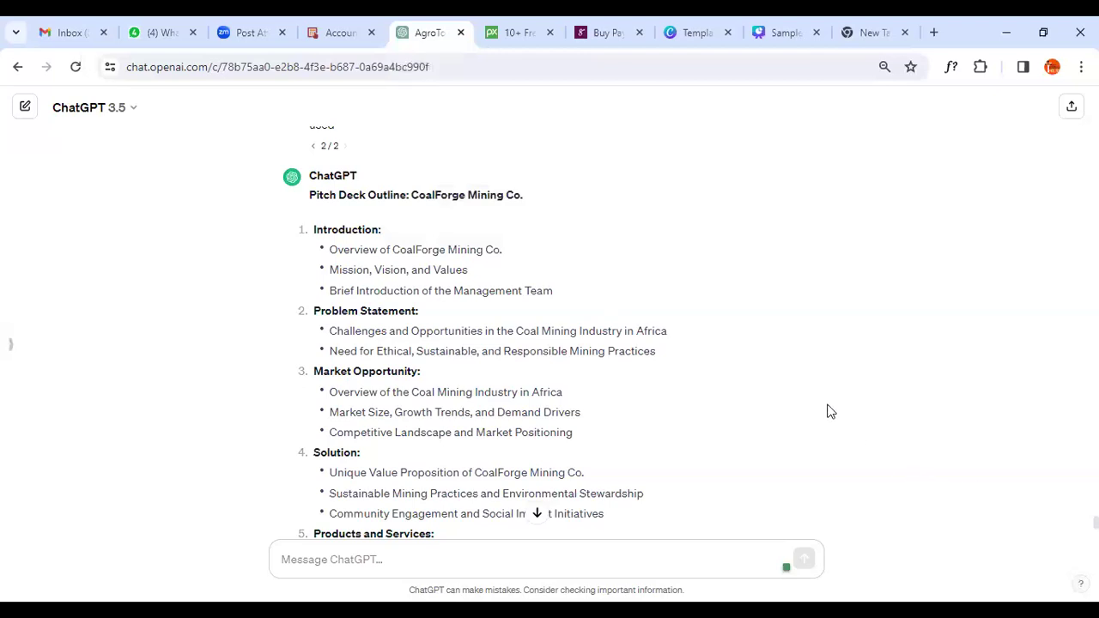
pyautogui.scroll(3, 829, 412)
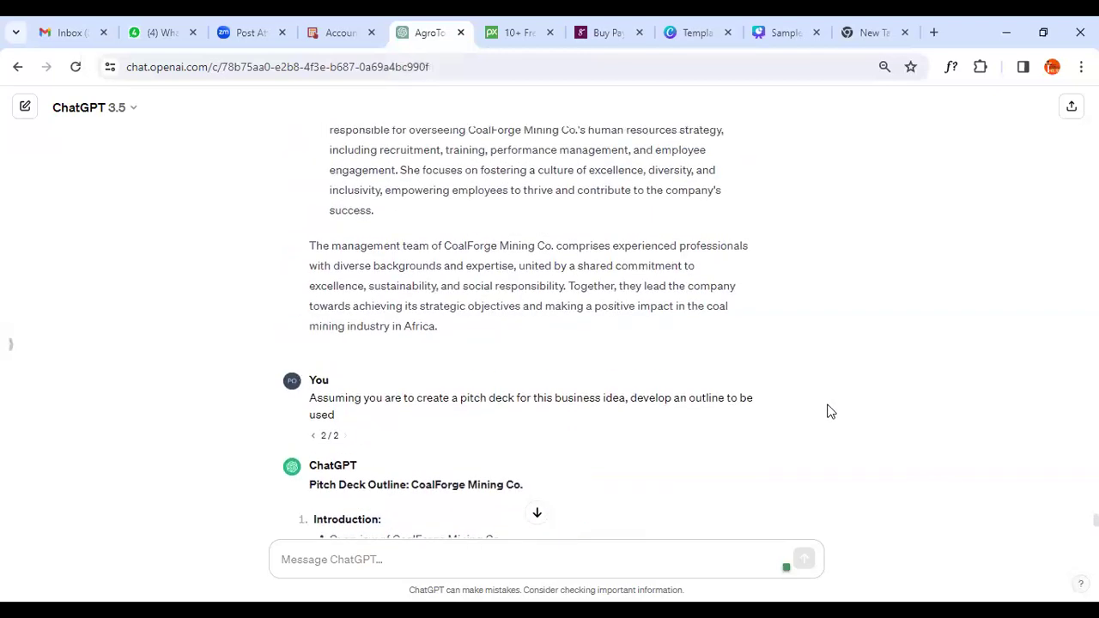
pyautogui.scroll(1, 829, 412)
pyautogui.scroll(3, 829, 412)
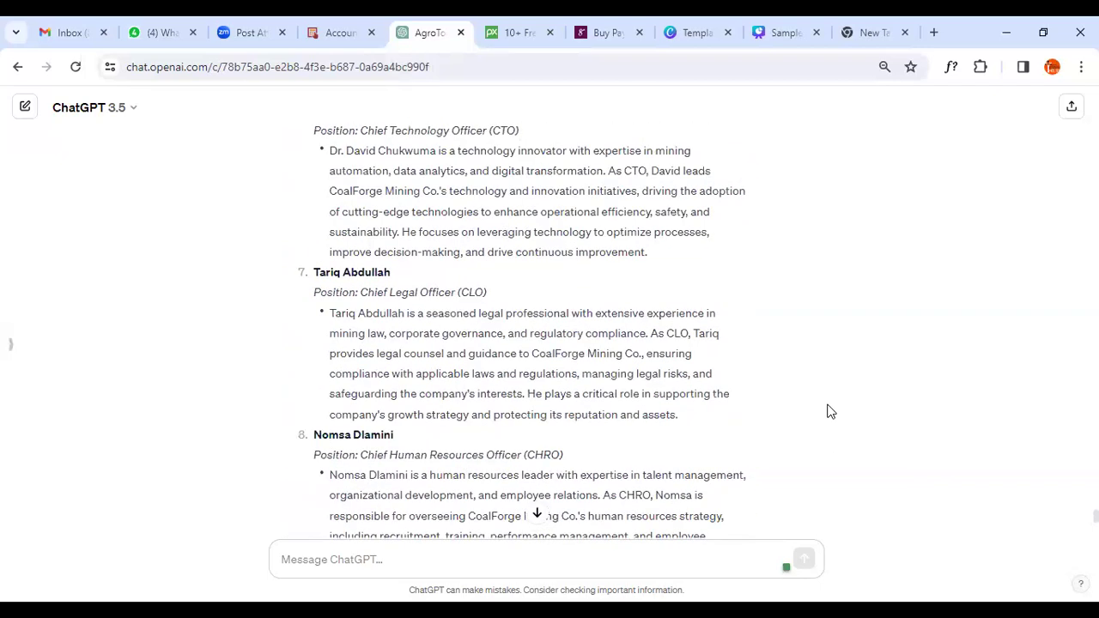
pyautogui.scroll(6, 828, 413)
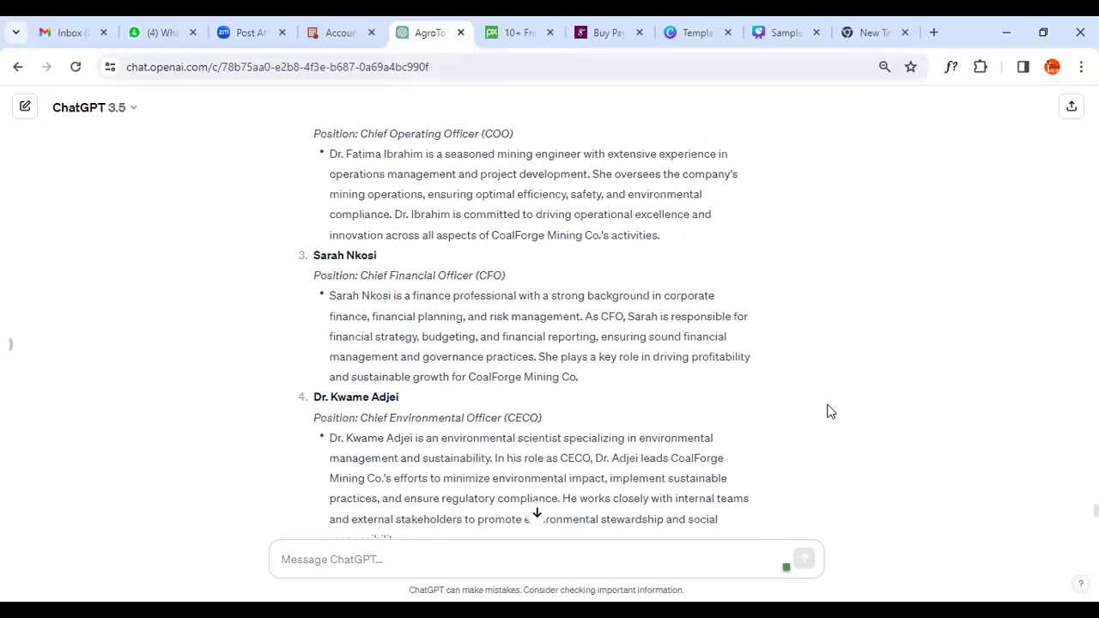
pyautogui.scroll(-9, 829, 412)
pyautogui.scroll(-3, 828, 412)
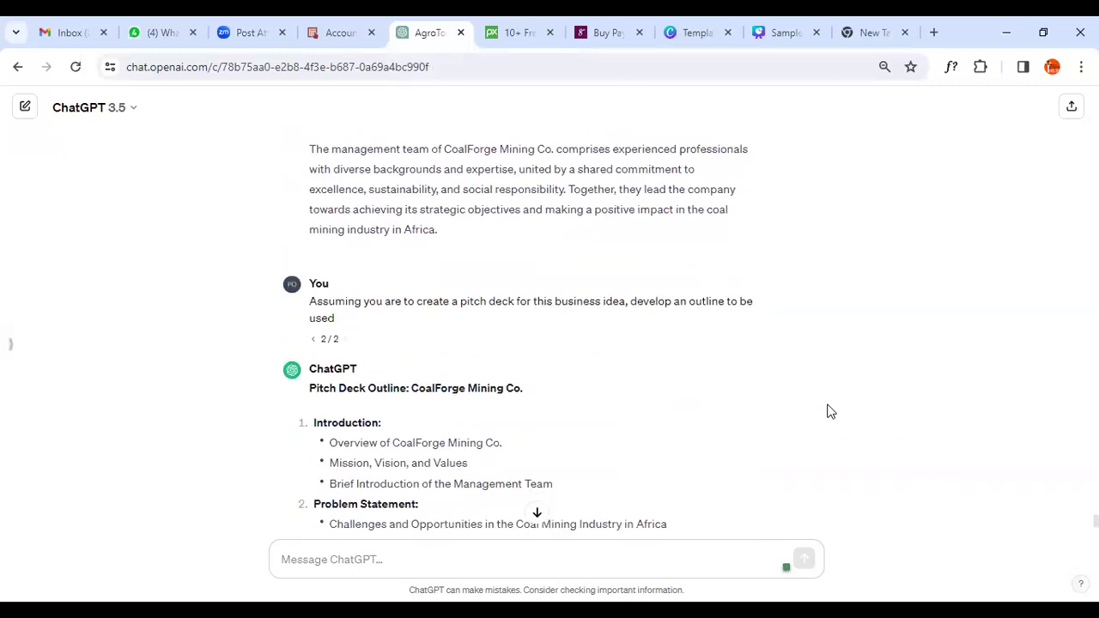
pyautogui.scroll(-1, 829, 412)
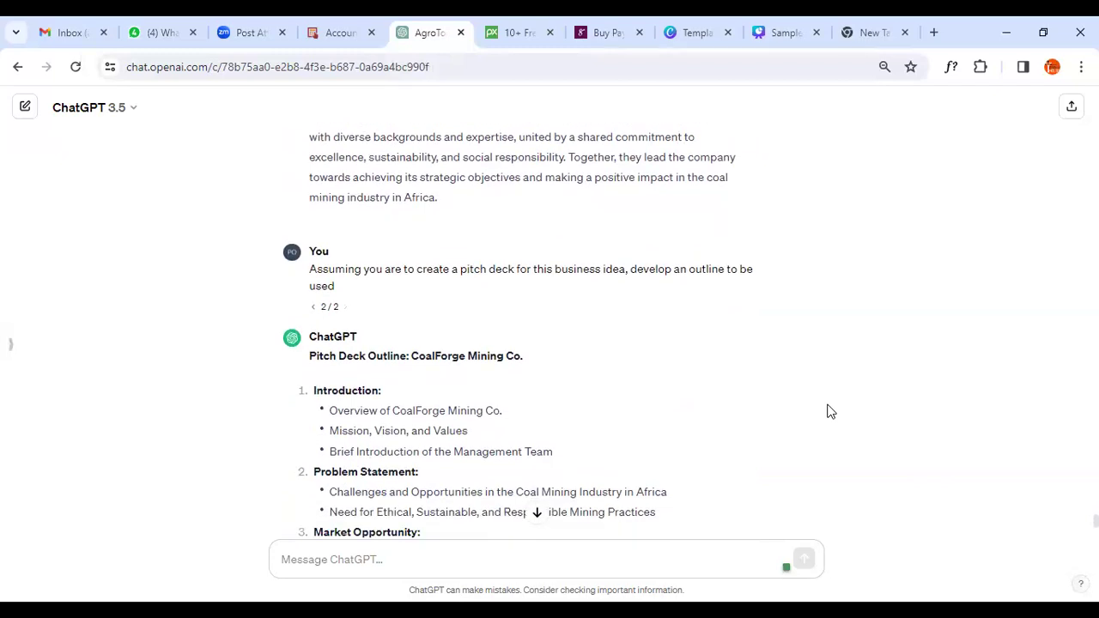
pyautogui.scroll(-2, 829, 412)
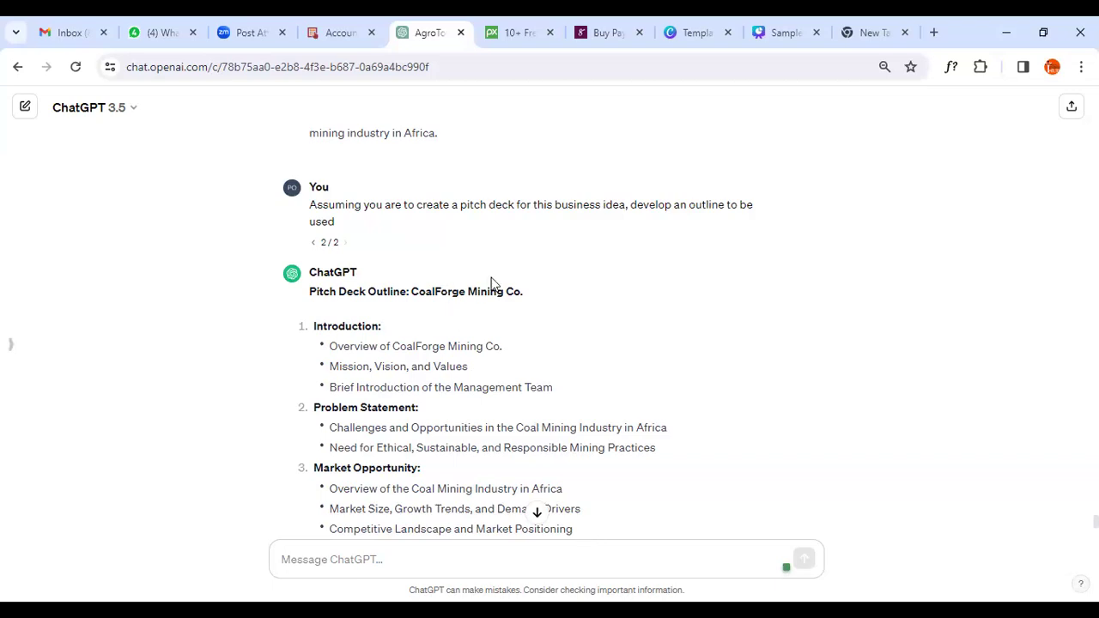
pyautogui.scroll(1, 494, 283)
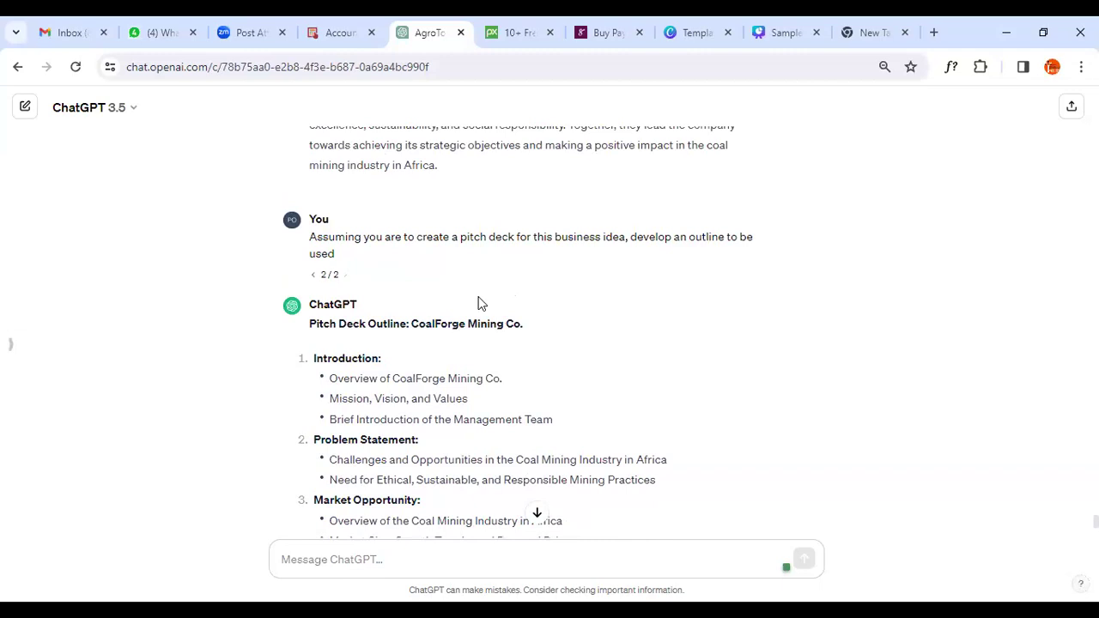
pyautogui.scroll(-1, 452, 376)
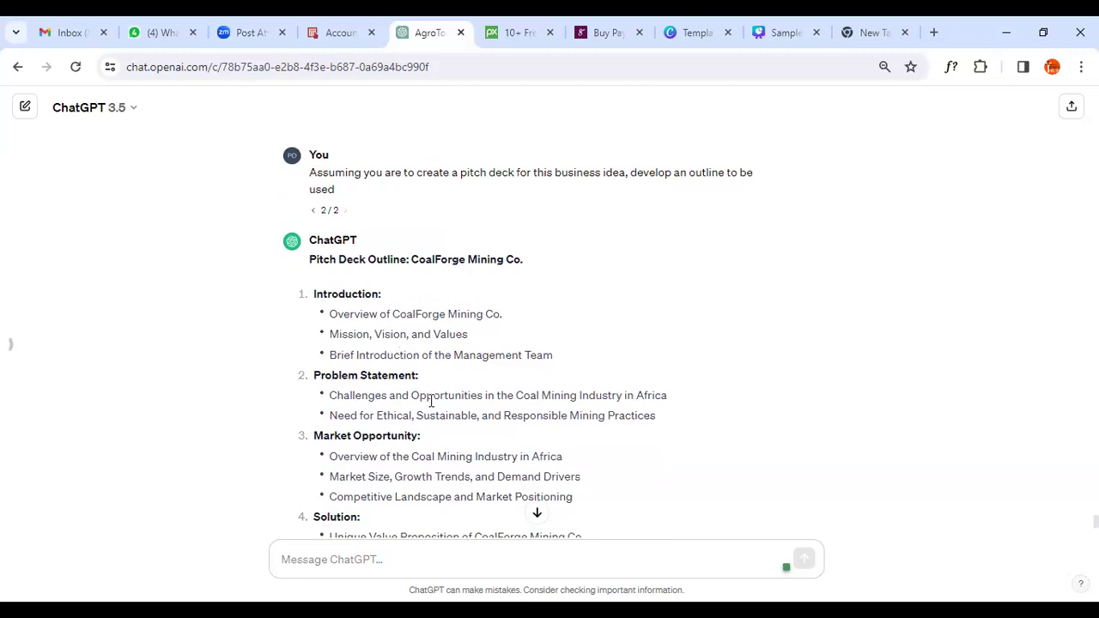
pyautogui.scroll(-3, 431, 402)
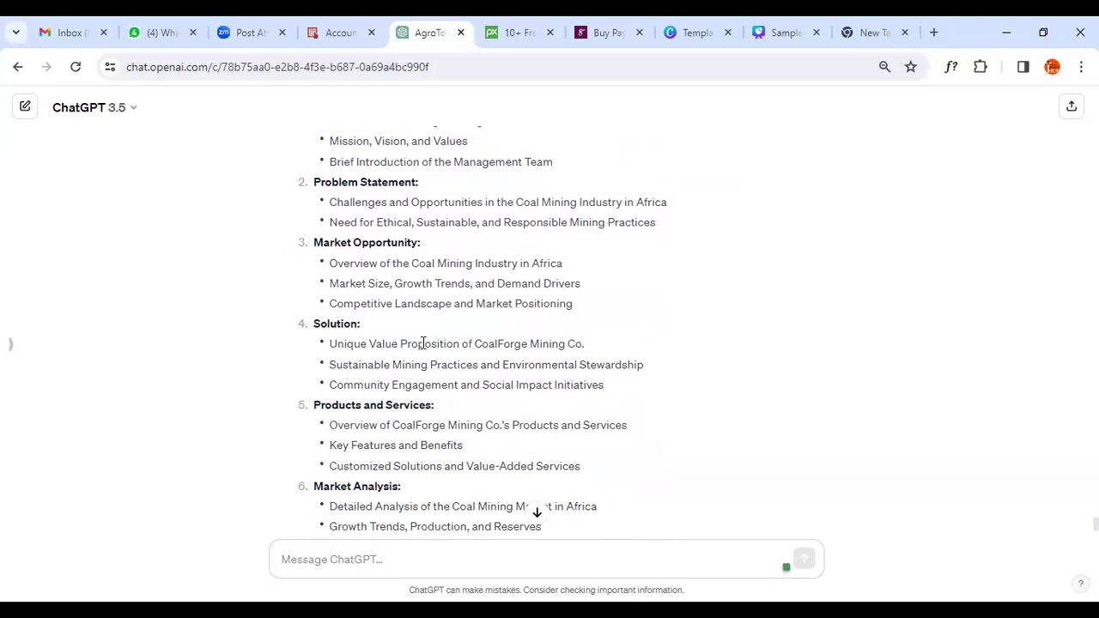
pyautogui.scroll(2, 423, 344)
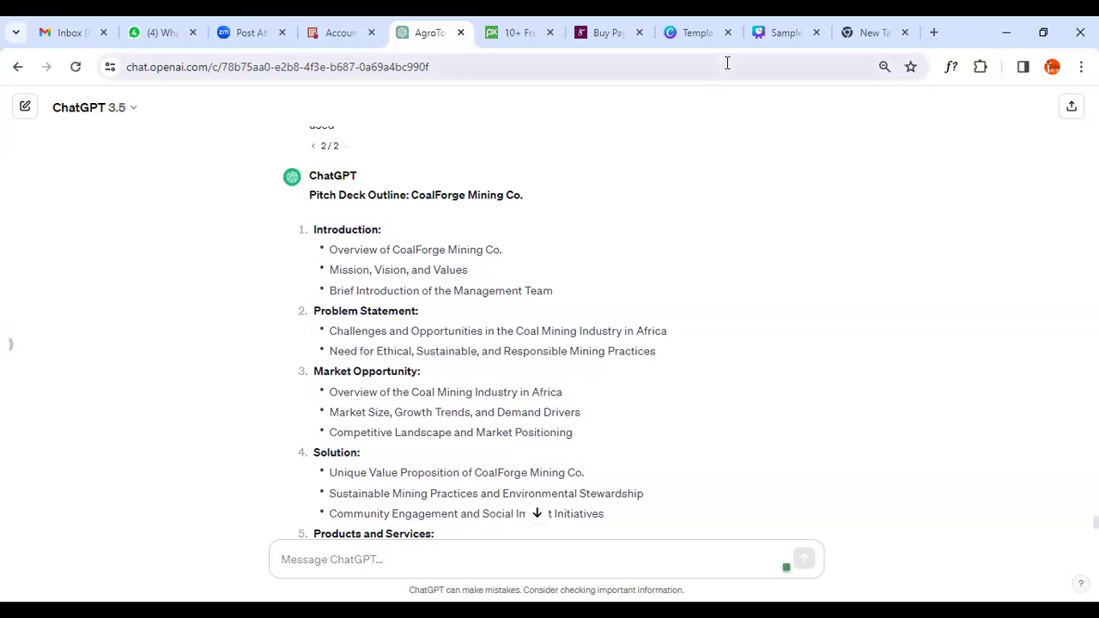
# - Check the Introduction page's placeholder paragraph in Canva, and copy the "Introduction:" heading from the ChatGPT outline into a new message
pyautogui.click(771, 39)
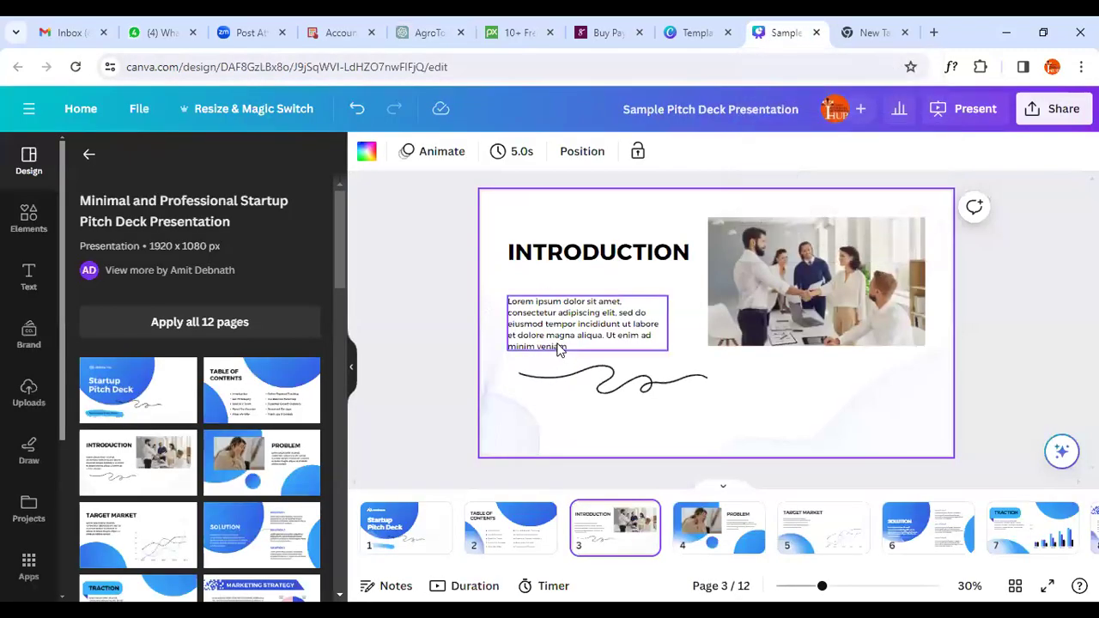
pyautogui.doubleClick(554, 337)
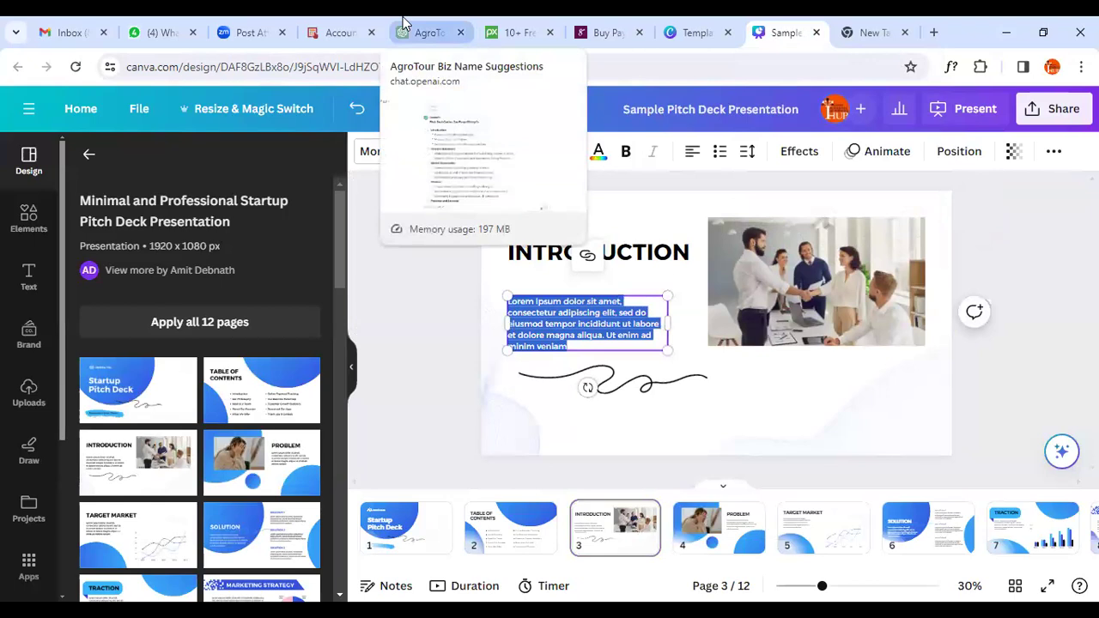
pyautogui.click(427, 33)
pyautogui.moveTo(383, 229); pyautogui.dragTo(315, 228)
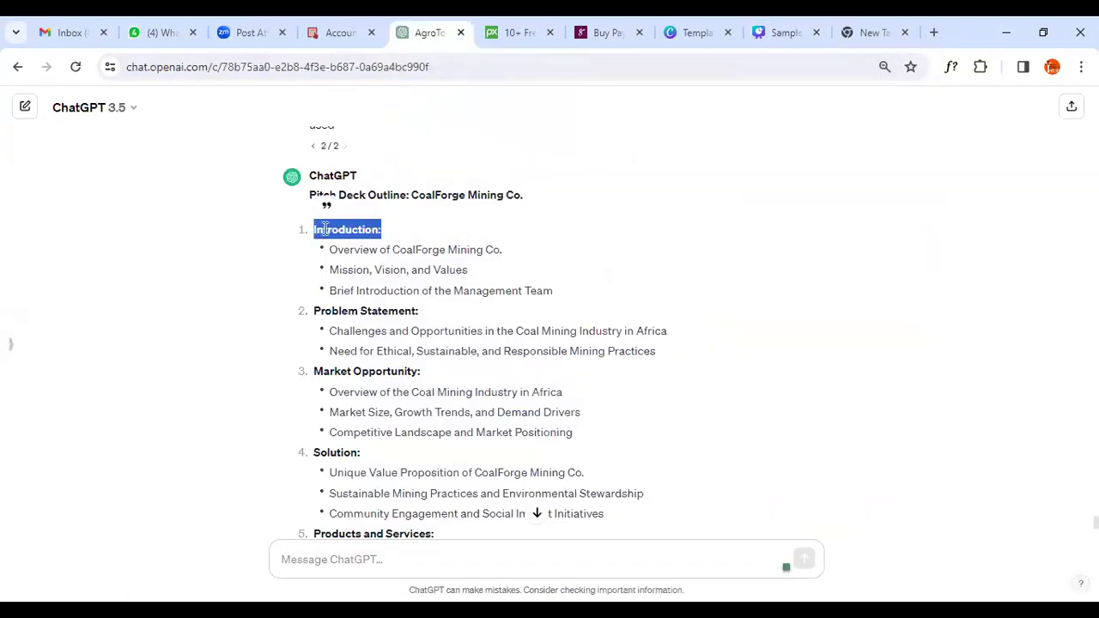
pyautogui.rightClick(323, 233)
pyautogui.click(372, 247)
pyautogui.click(389, 560)
pyautogui.rightClick(384, 560)
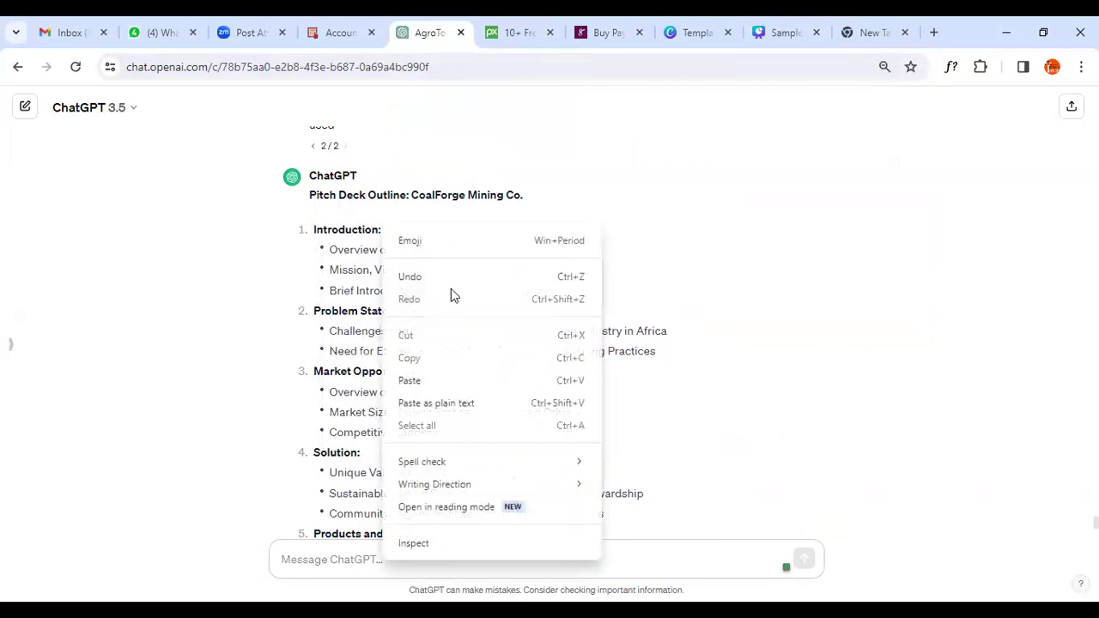
pyautogui.click(427, 380)
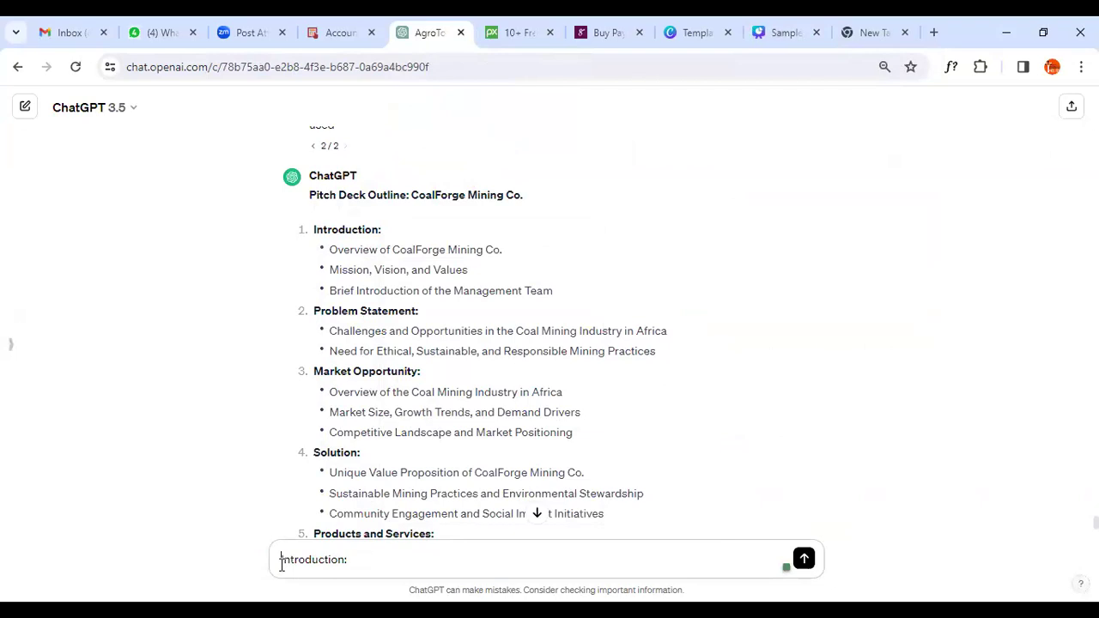
# - Insert "develop an" in front of the pasted heading in the ChatGPT message
pyautogui.click(281, 565)
pyautogui.write('devlop')
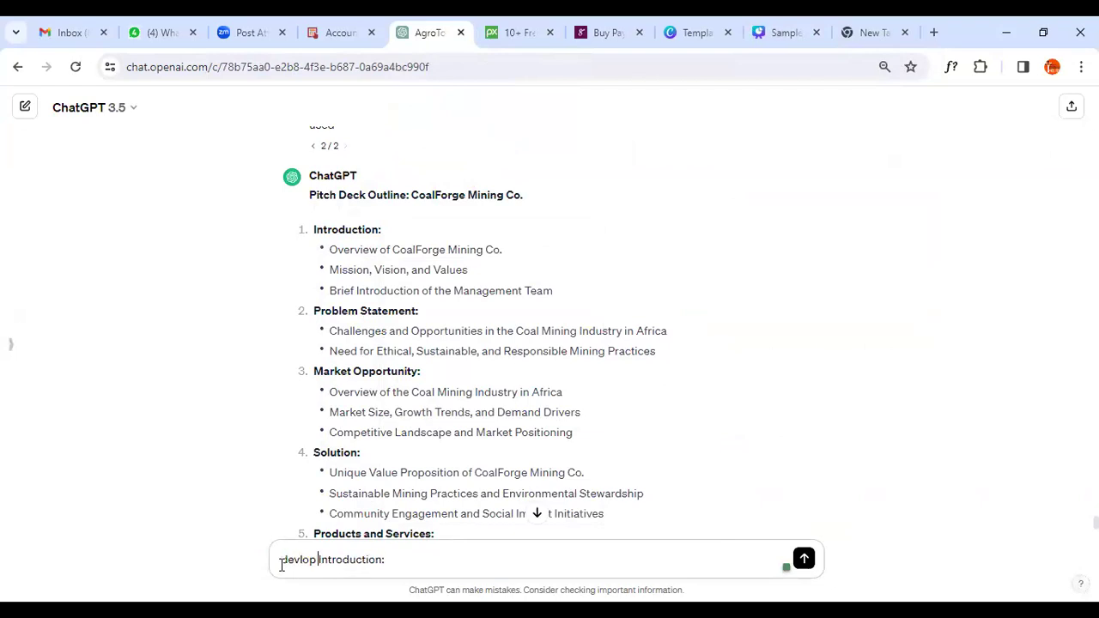
pyautogui.press('Left')
pyautogui.press('Left')
pyautogui.press('Left')
pyautogui.press('Left')
pyautogui.write('e')
pyautogui.press('Right')
pyautogui.press('Right')
pyautogui.press('Right')
pyautogui.press('Right')
pyautogui.write('an')
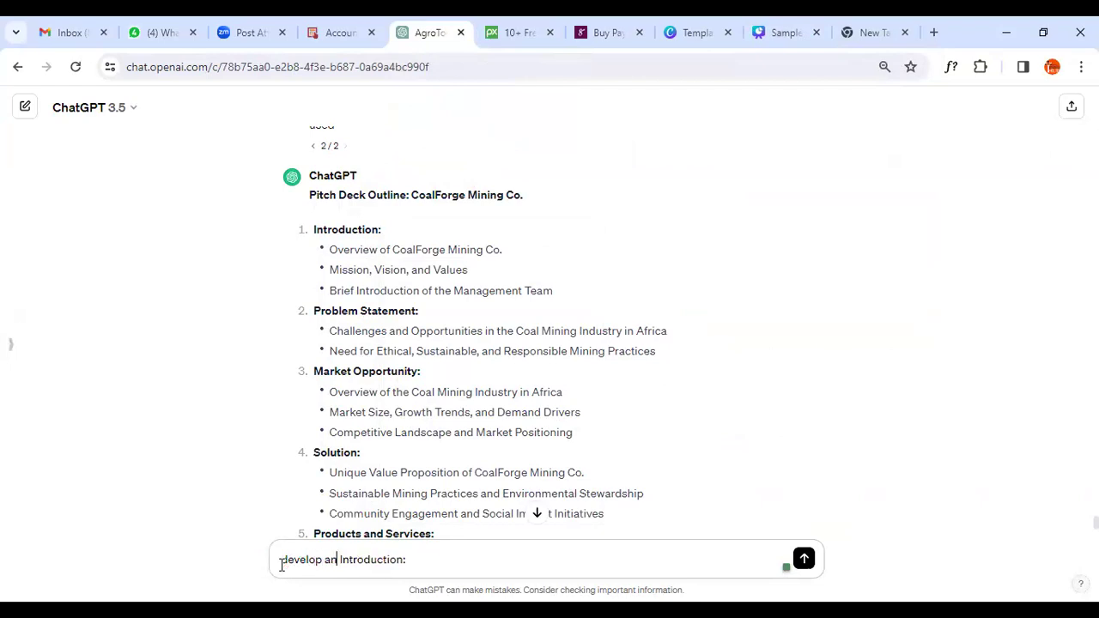
# - Replace the colon at the end of the prompt with "in 50 words" and send it to ChatGPT
pyautogui.press('Right')
pyautogui.press('Right')
pyautogui.press('Right')
pyautogui.press('Right')
pyautogui.press('Right')
pyautogui.press('Right')
pyautogui.press('Right')
pyautogui.press('Right')
pyautogui.press('Right')
pyautogui.press('Right')
pyautogui.press('Right')
pyautogui.press('Right')
pyautogui.press('Delete')
pyautogui.write('in 5')
pyautogui.write('words')
pyautogui.press('Return')
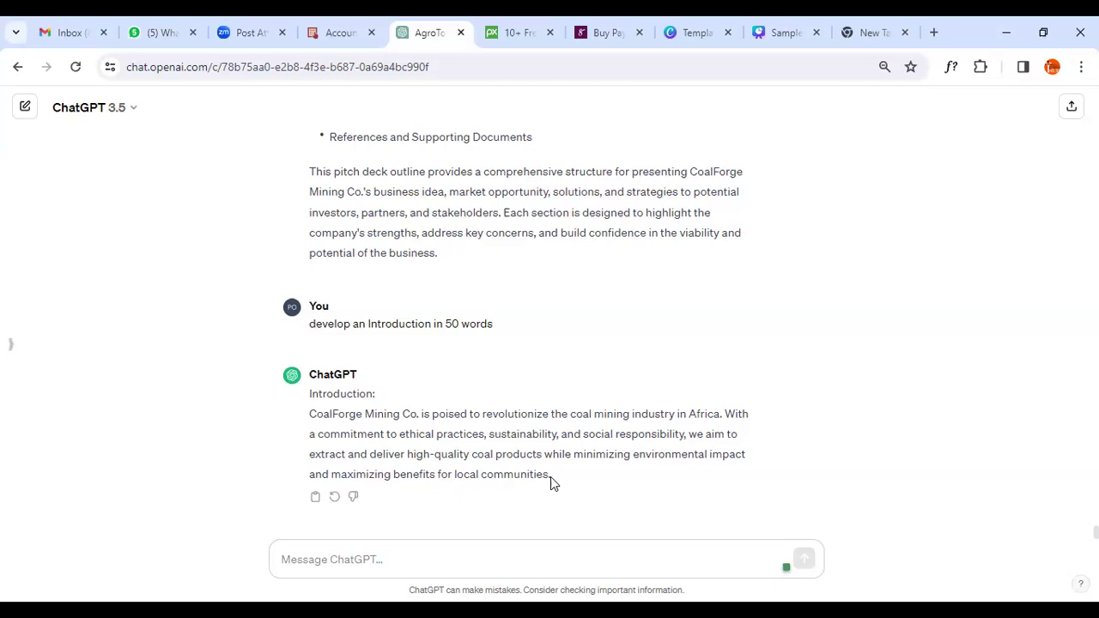
# - Copy the generated CoalForge Mining Co. introduction and paste it over the placeholder paragraph on Canva's Introduction page
pyautogui.moveTo(548, 475); pyautogui.dragTo(312, 416)
pyautogui.rightClick(338, 421)
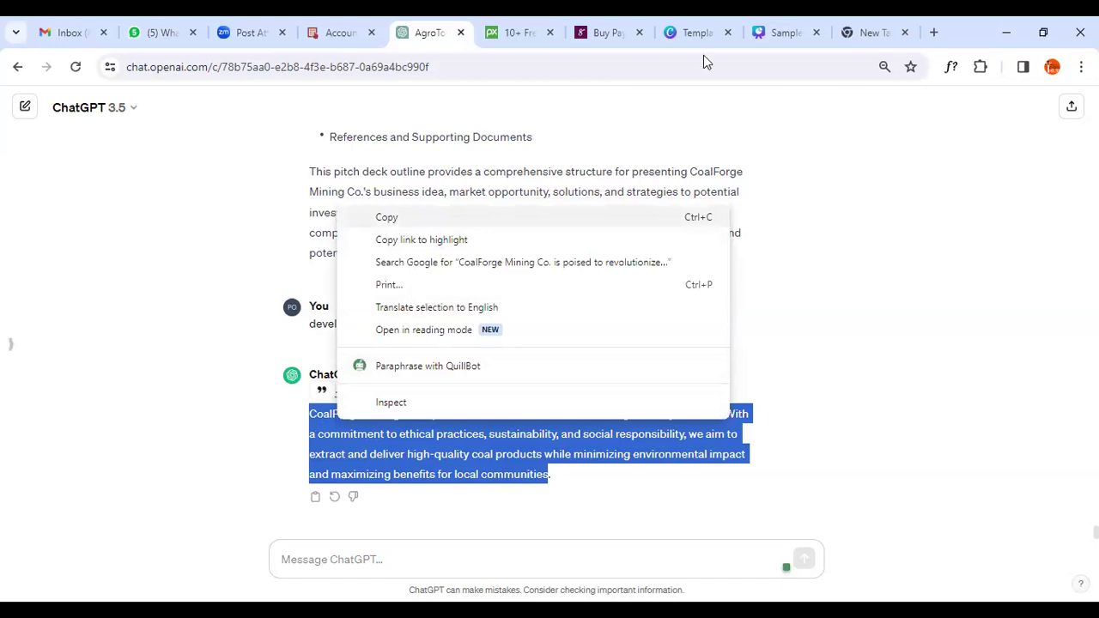
pyautogui.click(777, 33)
pyautogui.click(777, 33)
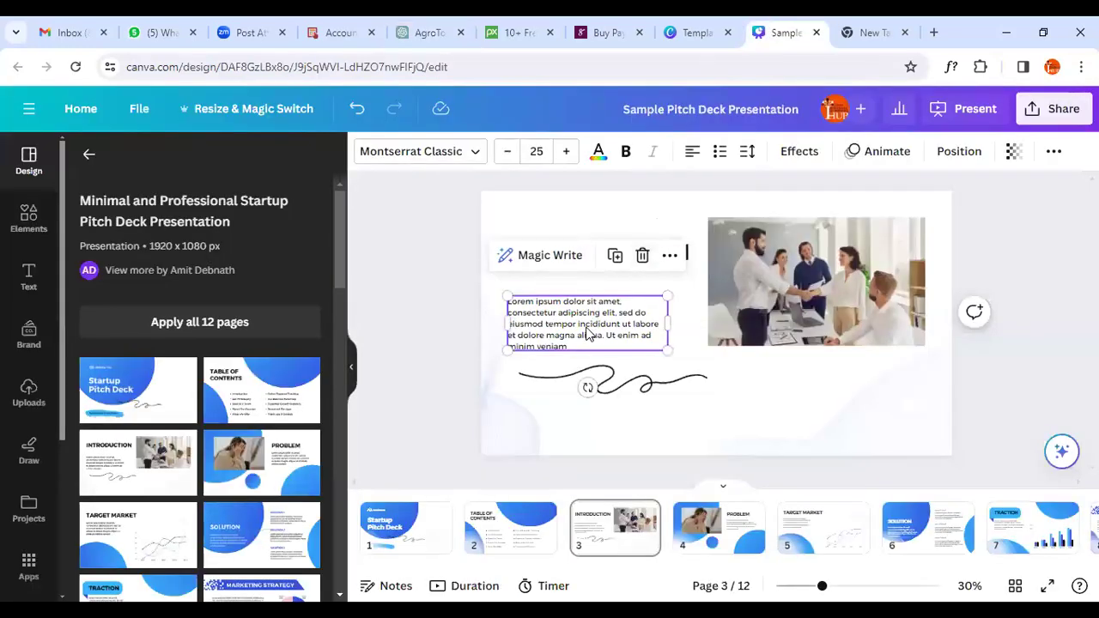
pyautogui.doubleClick(588, 333)
pyautogui.rightClick(582, 316)
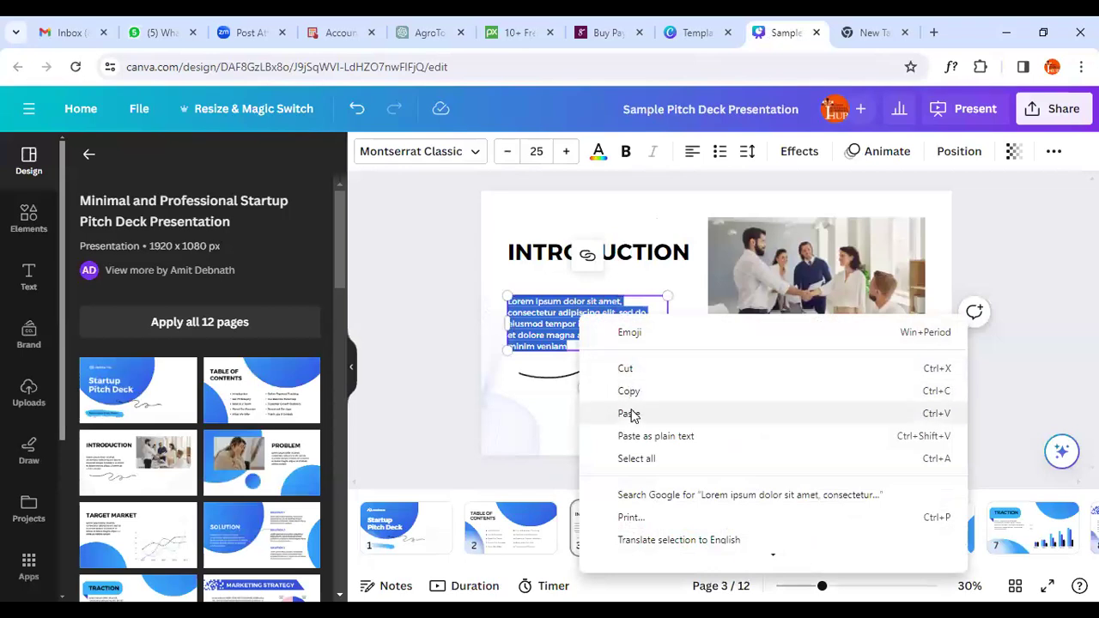
pyautogui.click(629, 414)
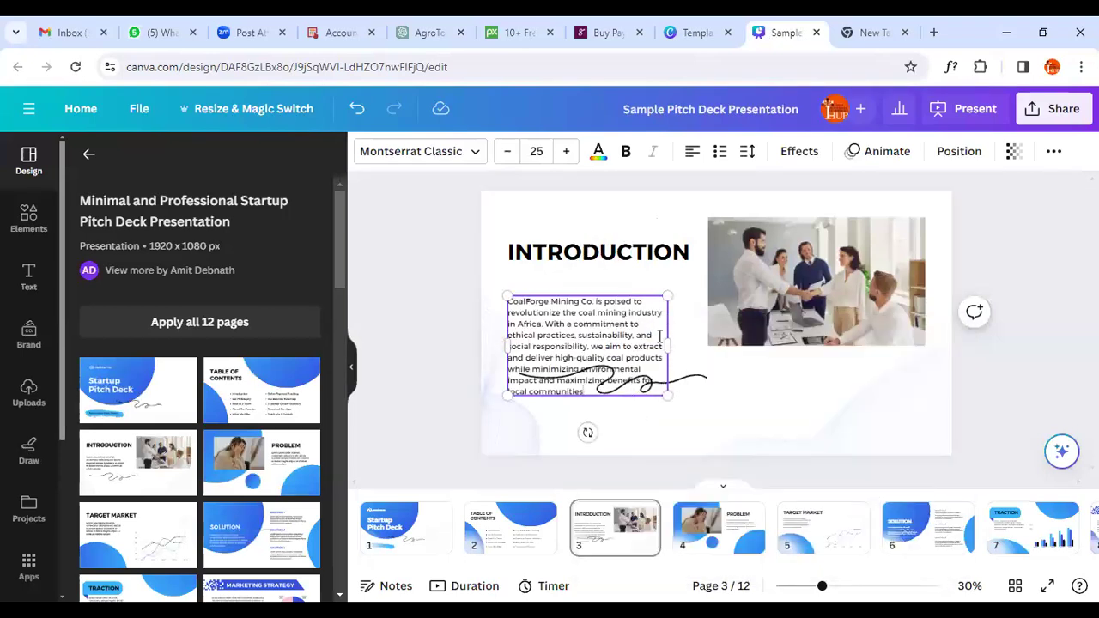
# - Move the introduction paragraph up to just beneath the INTRODUCTION heading, aligned with it, and shift the squiggly line slightly down
pyautogui.click(716, 378)
pyautogui.moveTo(574, 328); pyautogui.dragTo(583, 294)
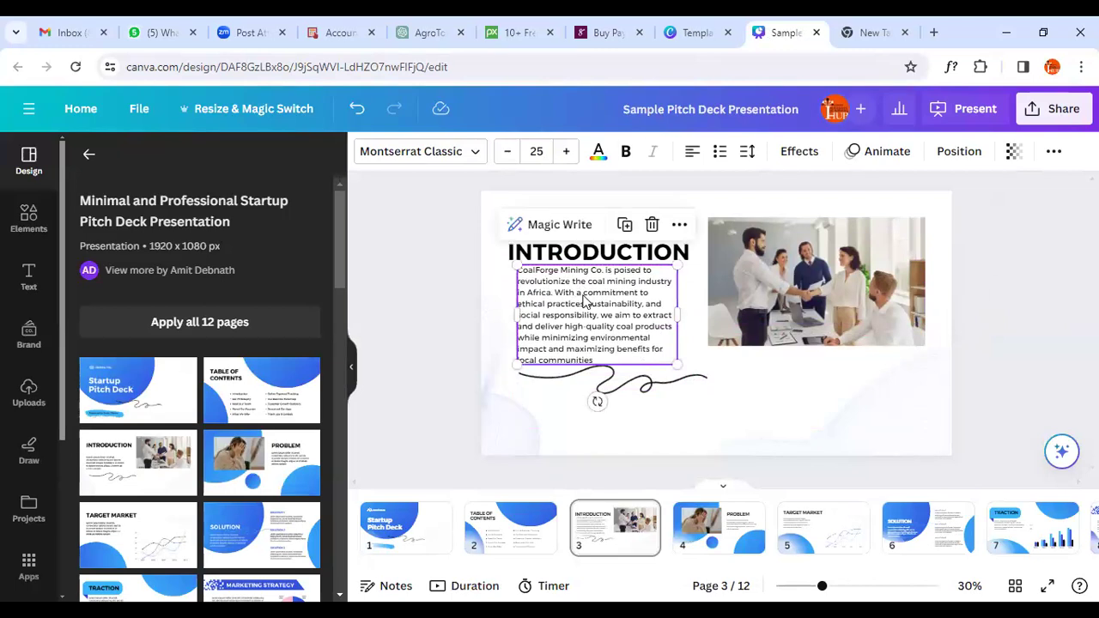
pyautogui.doubleClick(585, 298)
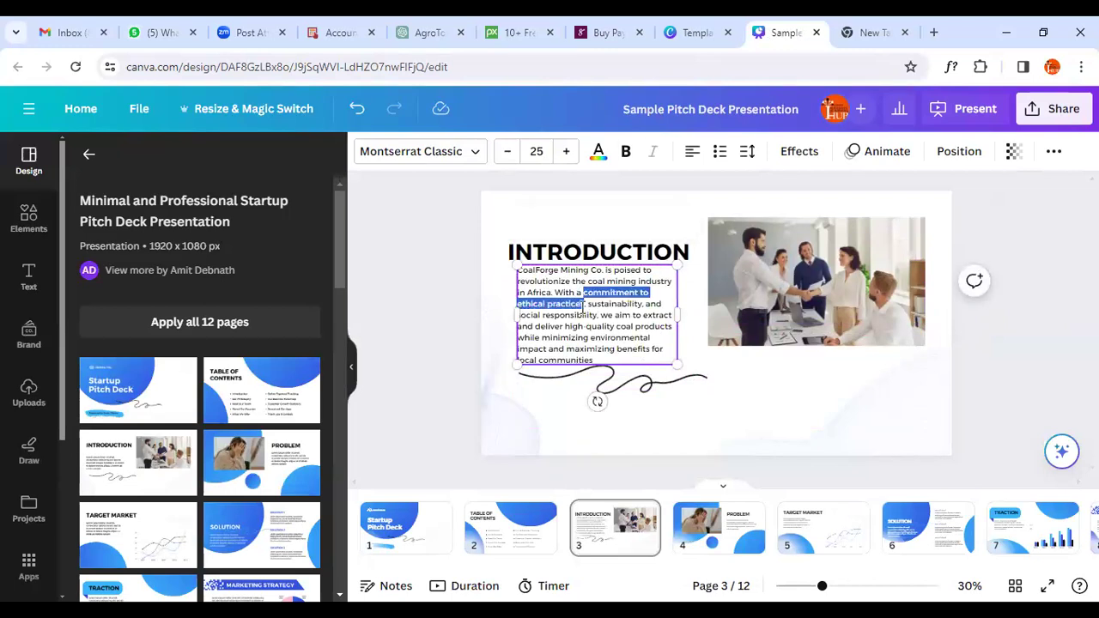
pyautogui.click(771, 404)
pyautogui.moveTo(626, 338); pyautogui.dragTo(610, 333)
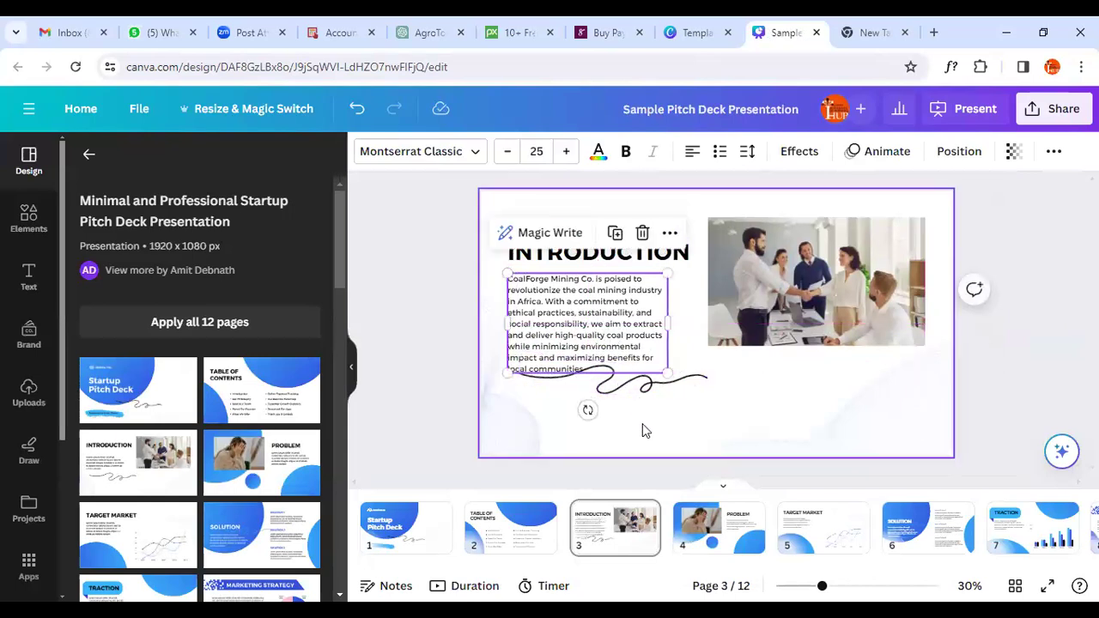
pyautogui.moveTo(627, 394); pyautogui.dragTo(633, 397)
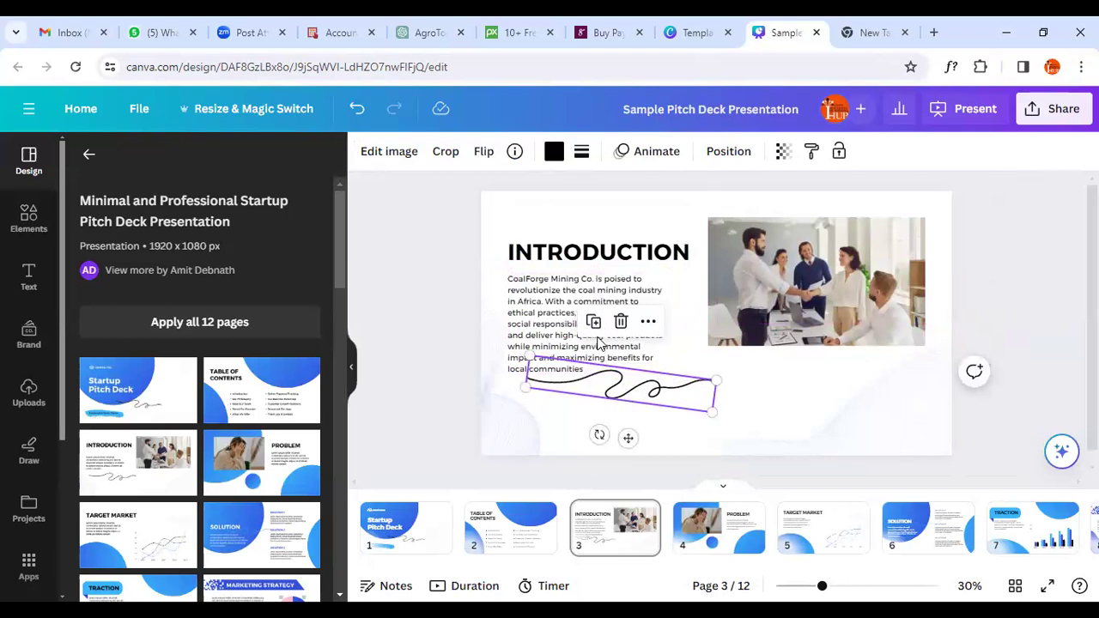
# - Set the alignment of the whole introduction paragraph to justified
pyautogui.click(566, 323)
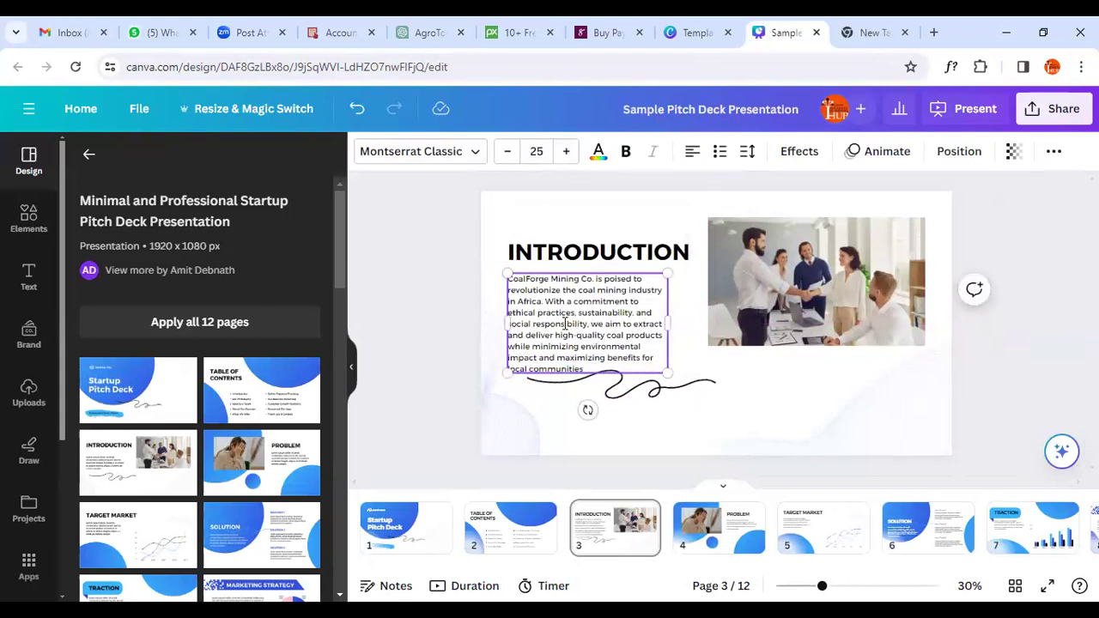
pyautogui.doubleClick(566, 324)
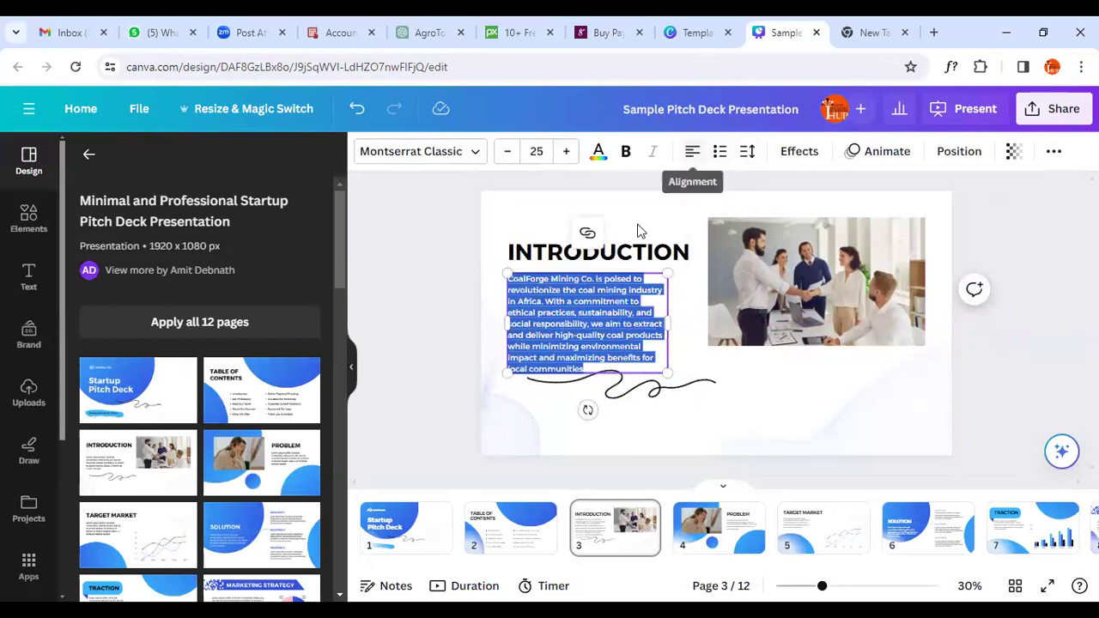
pyautogui.click(692, 151)
pyautogui.click(692, 151)
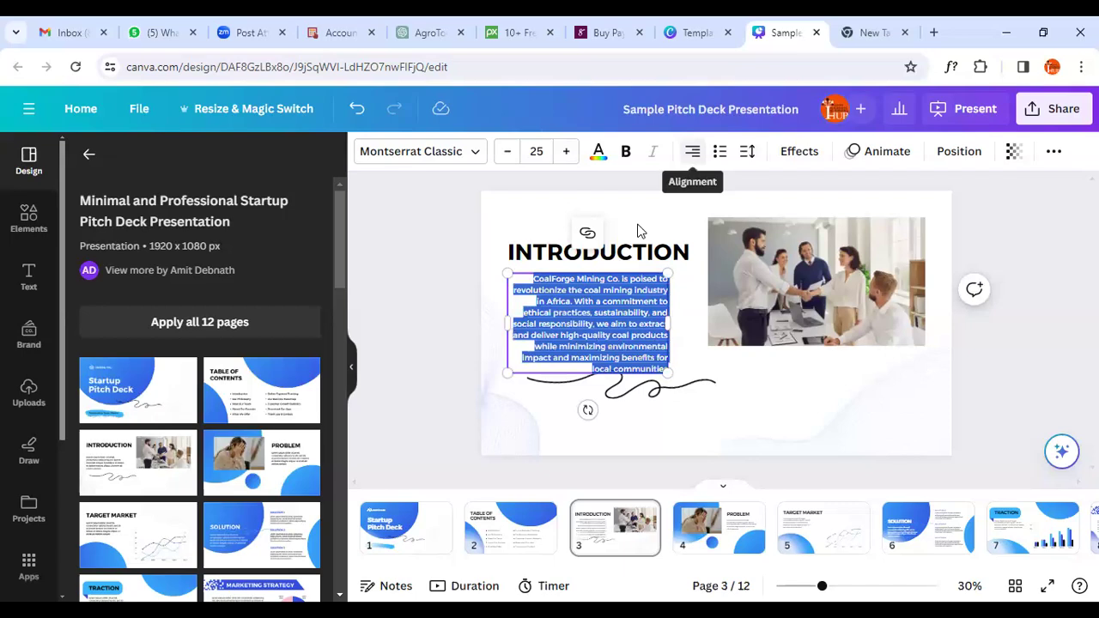
pyautogui.click(692, 151)
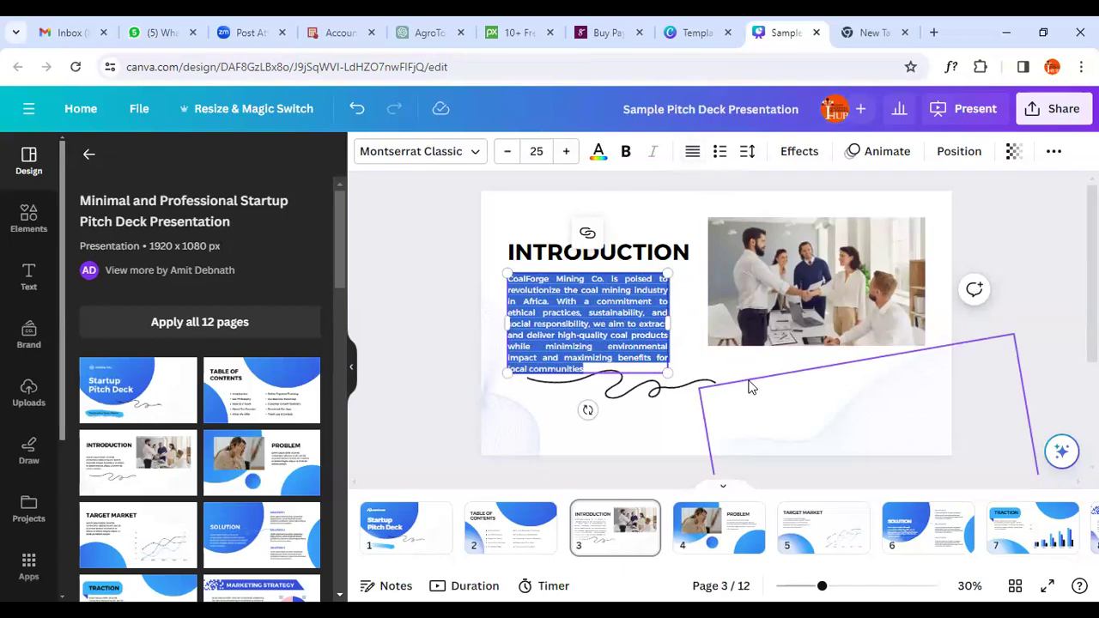
# - Search Pixabay for "handshake business" photos and browse the results for an alternative to the Introduction page's picture
pyautogui.click(765, 320)
pyautogui.click(766, 319)
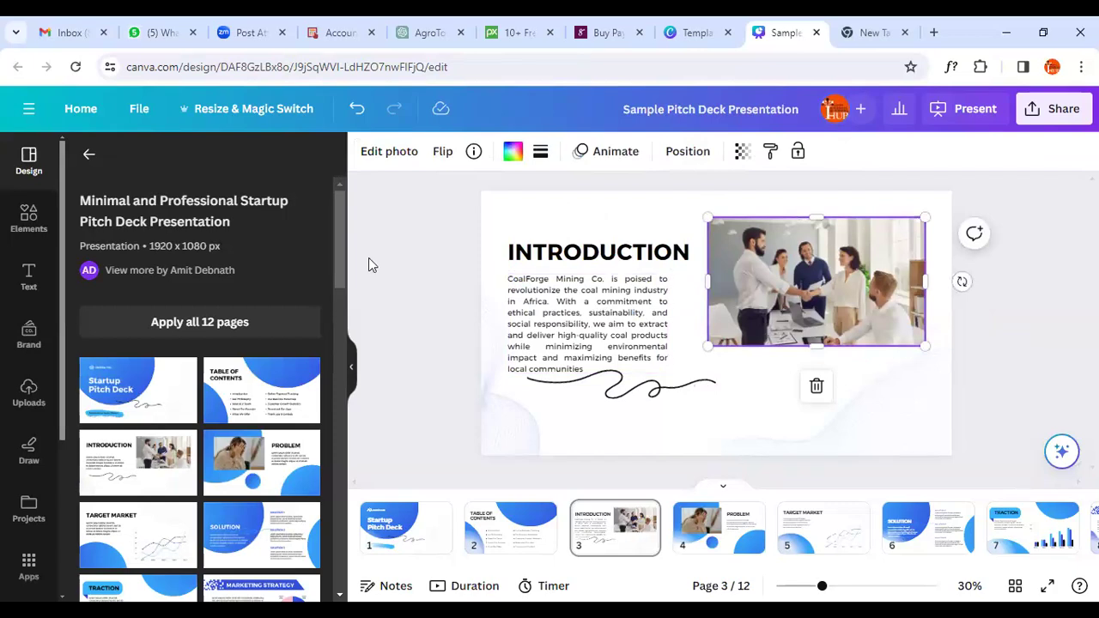
pyautogui.click(512, 30)
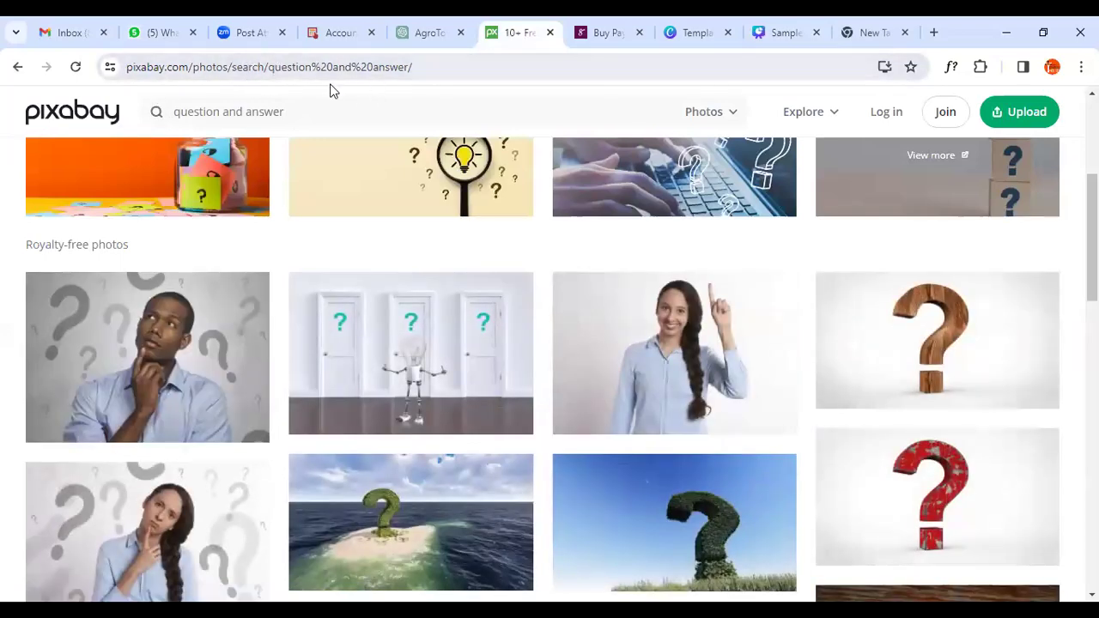
pyautogui.scroll(4, 549, 370)
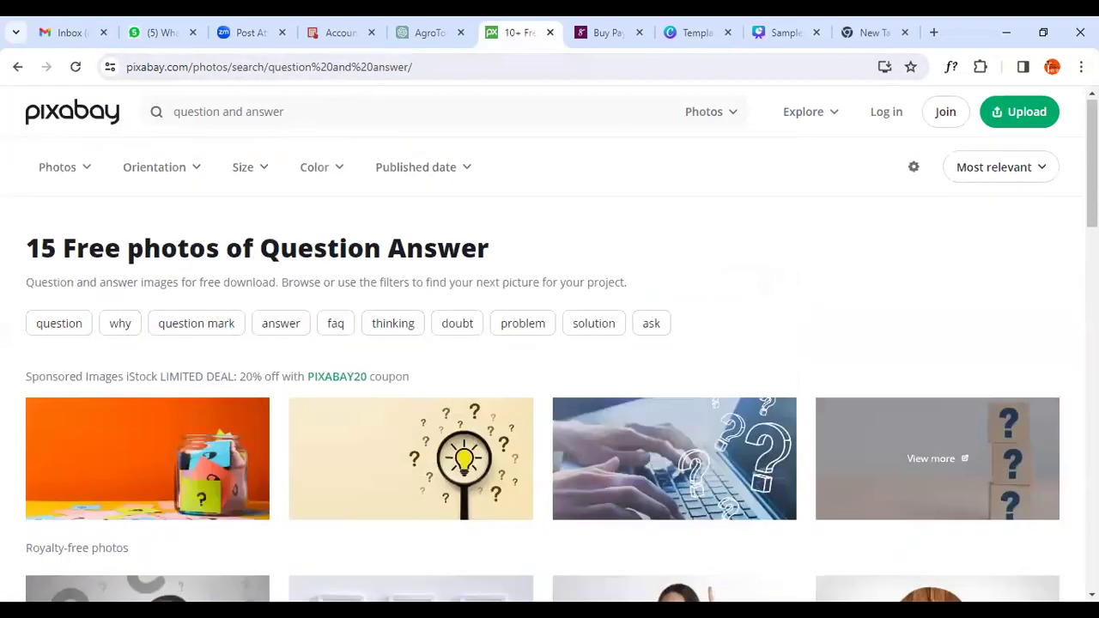
pyautogui.moveTo(301, 112); pyautogui.dragTo(163, 111)
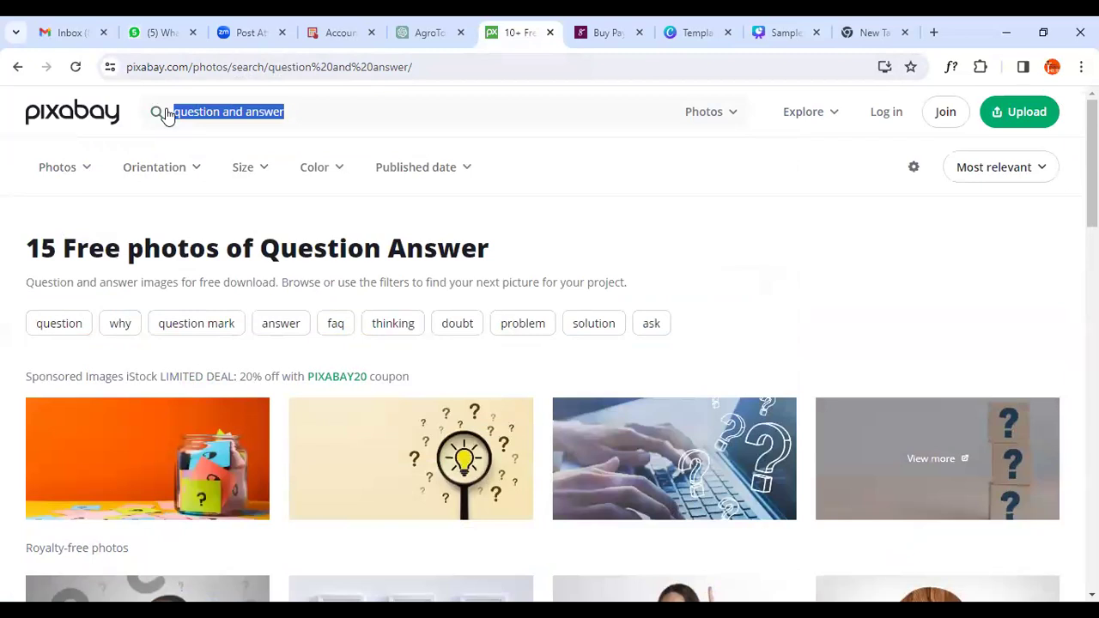
pyautogui.write('handshake')
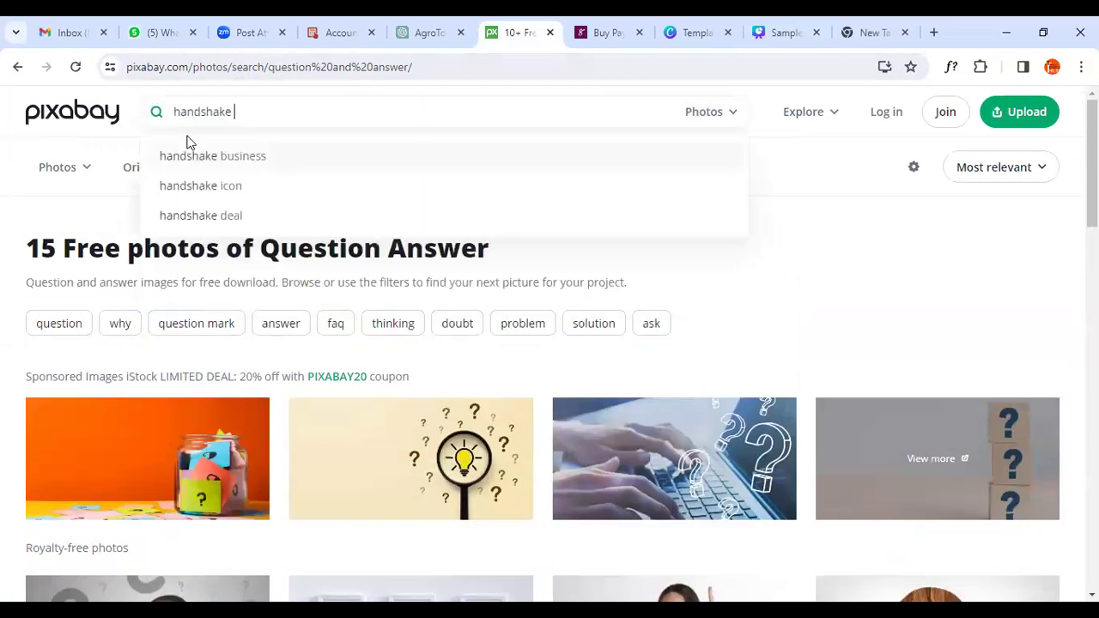
pyautogui.click(189, 141)
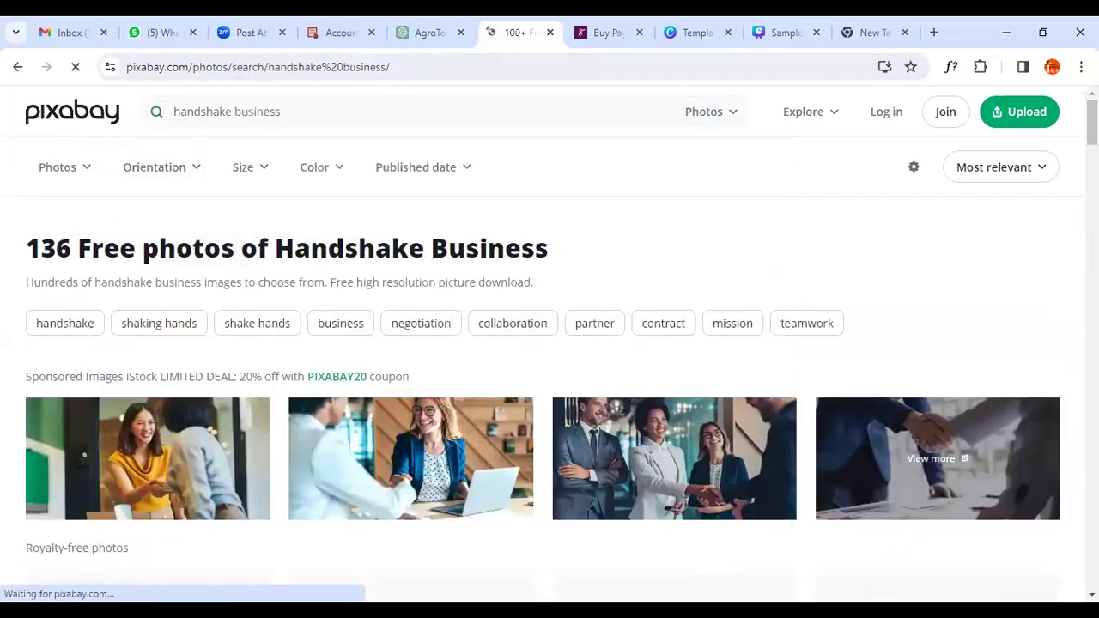
pyautogui.scroll(-3, 1056, 316)
pyautogui.scroll(1, 544, 343)
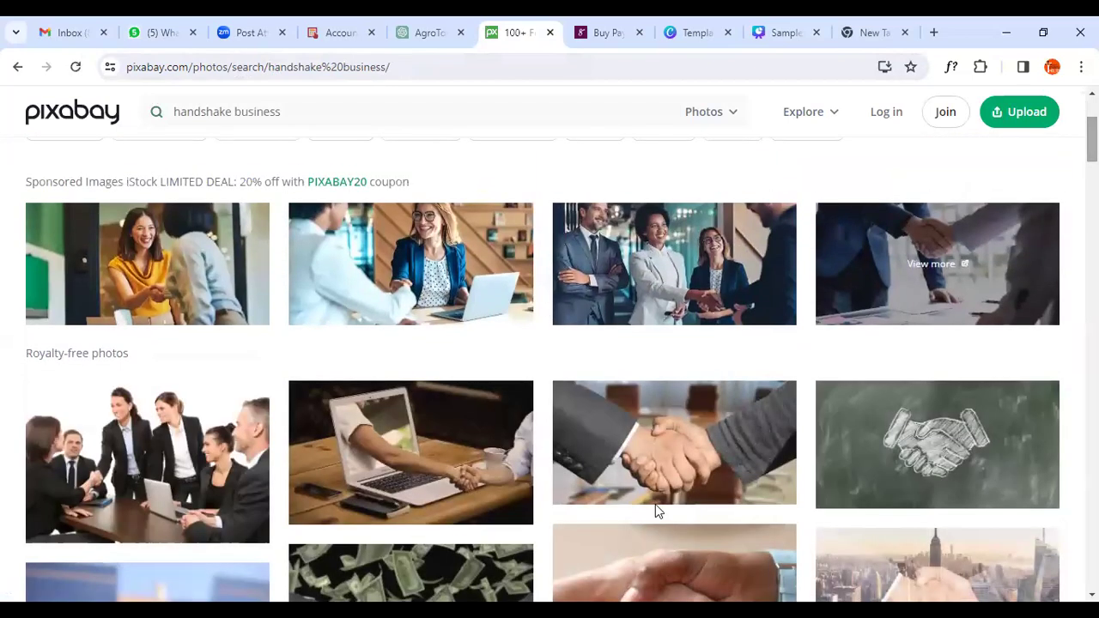
pyautogui.scroll(-10, 937, 266)
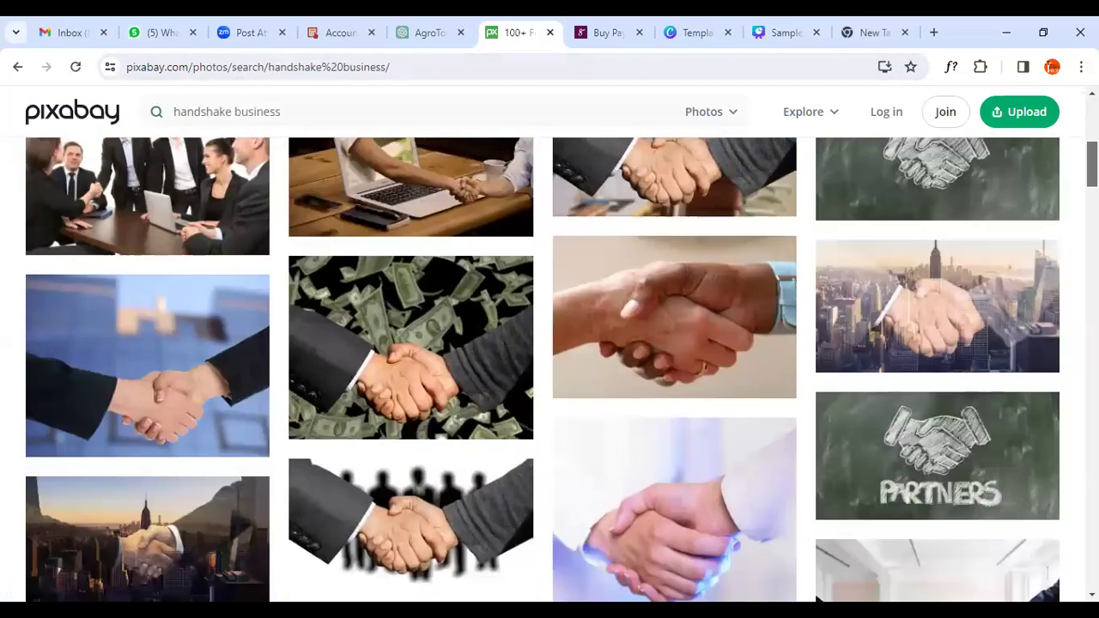
pyautogui.scroll(10, 549, 369)
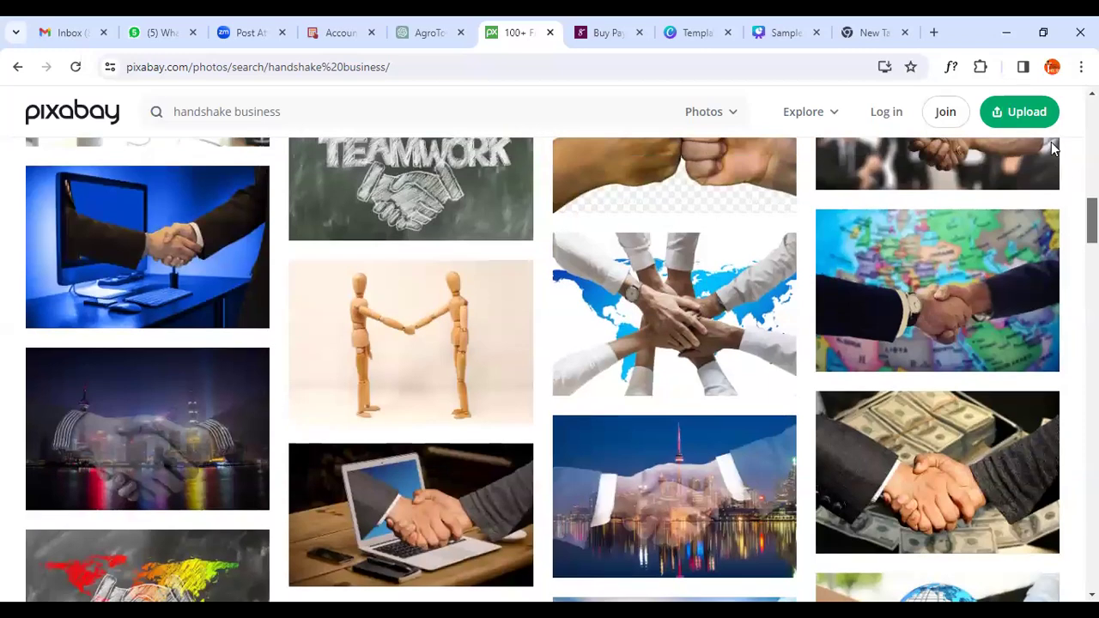
# - Switch back to the Canva deck, view the uploaded images, and collapse the side panel
pyautogui.click(758, 26)
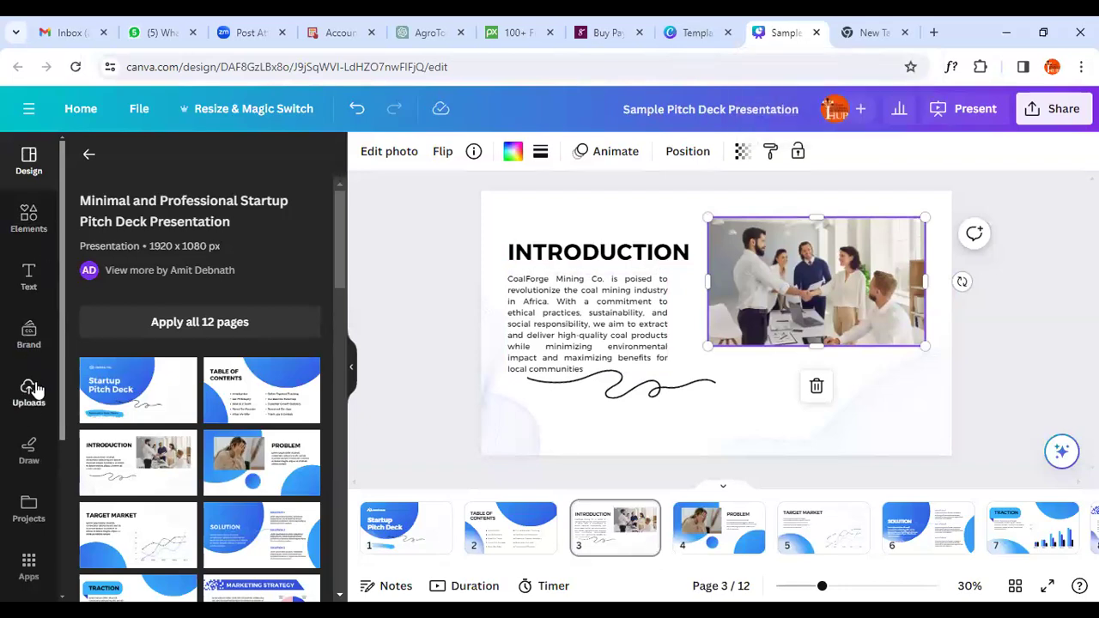
pyautogui.click(30, 396)
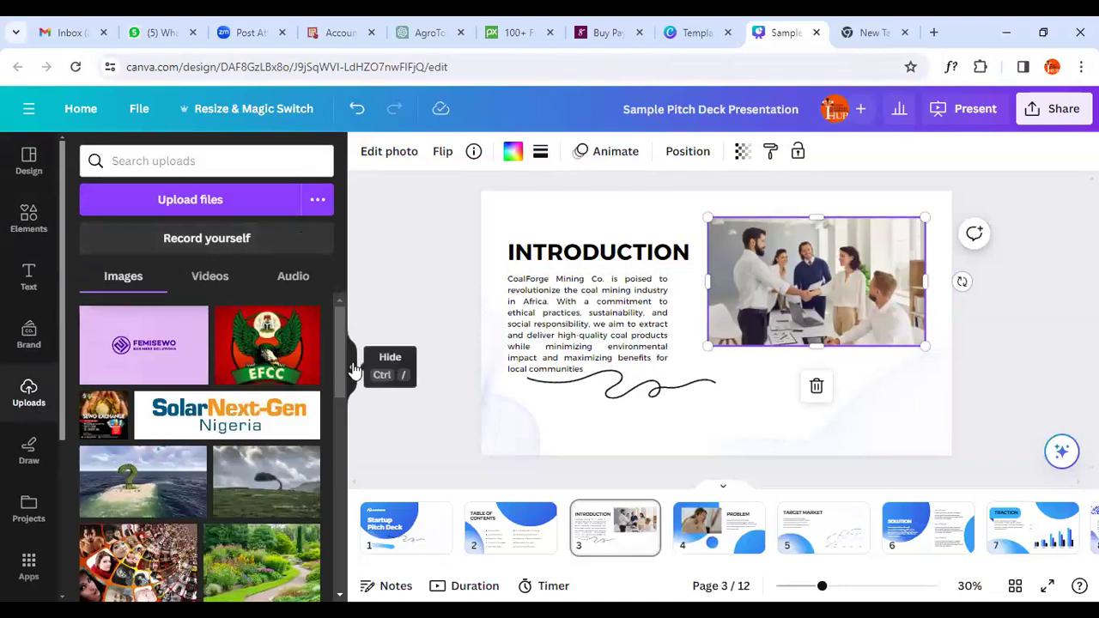
pyautogui.click(352, 369)
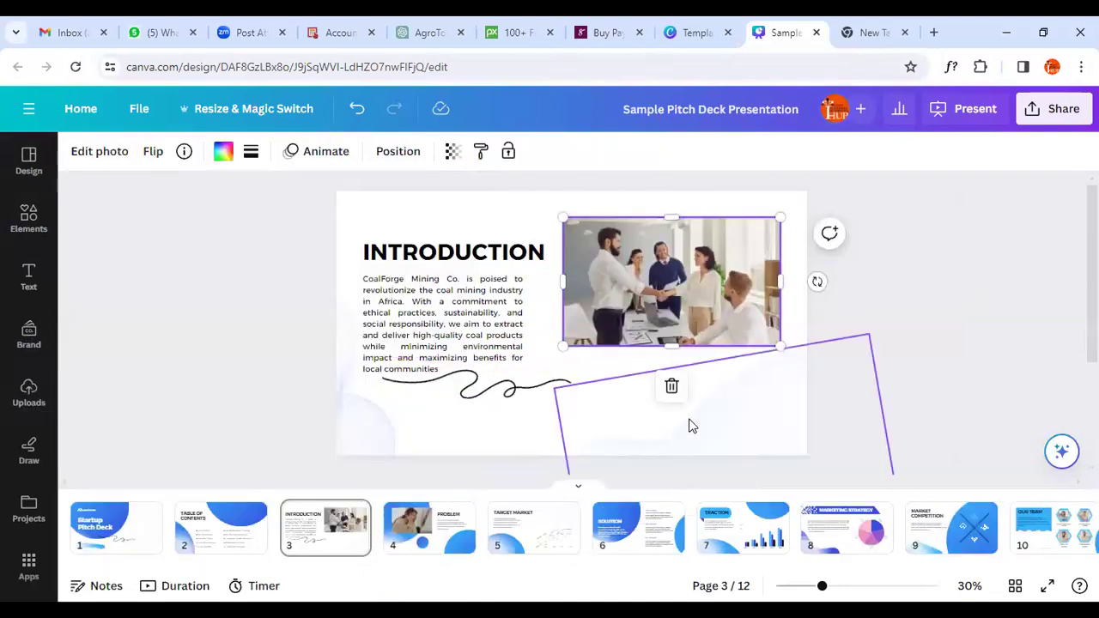
# - Open the deck's Problem page, and in ChatGPT copy "Problem Statement:" from the pitch deck outline into the message box
pyautogui.click(427, 516)
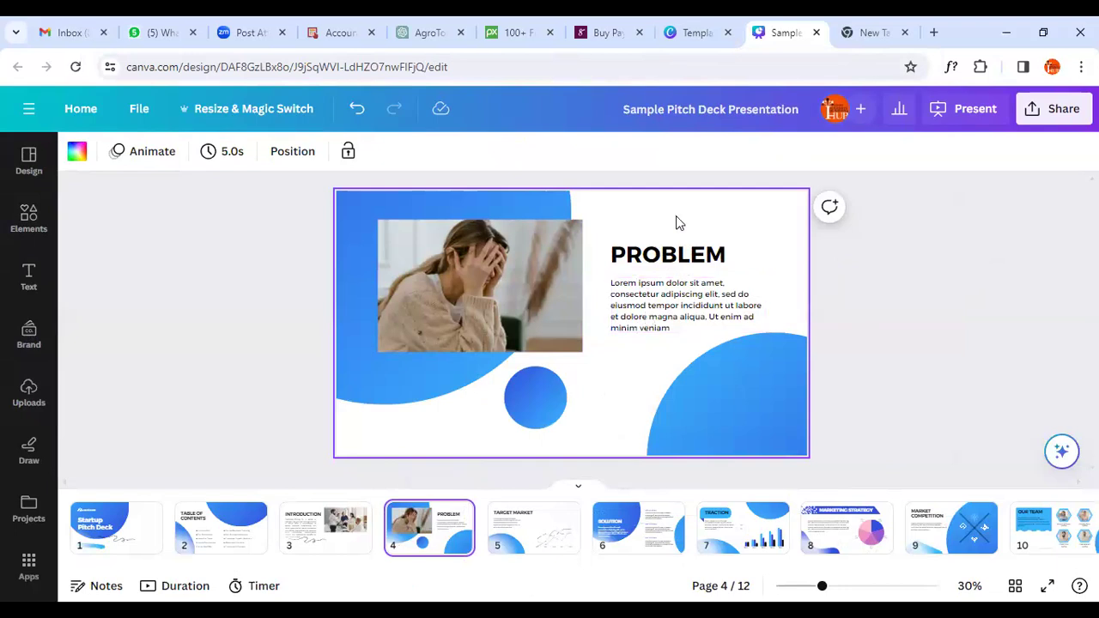
pyautogui.click(428, 35)
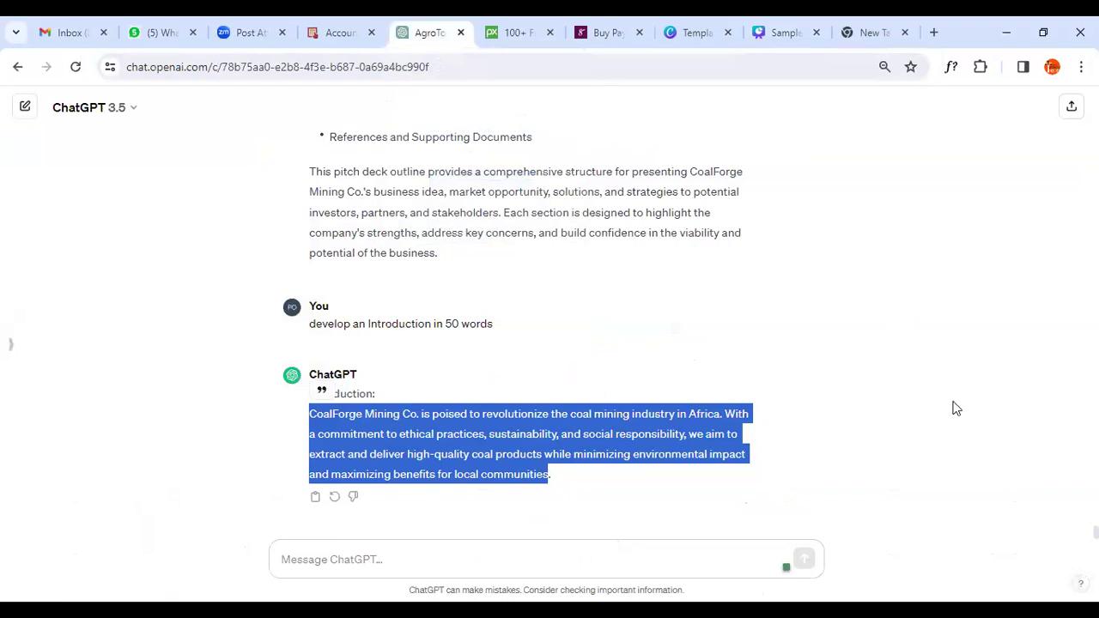
pyautogui.click(931, 374)
pyautogui.scroll(5, 932, 374)
pyautogui.scroll(10, 932, 375)
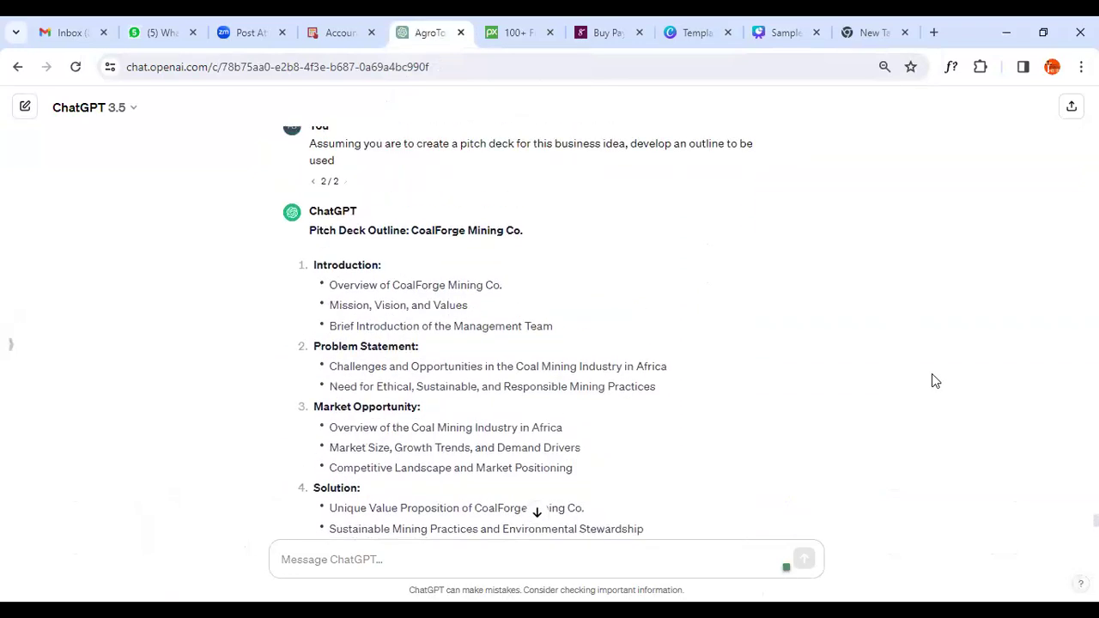
pyautogui.scroll(1, 932, 381)
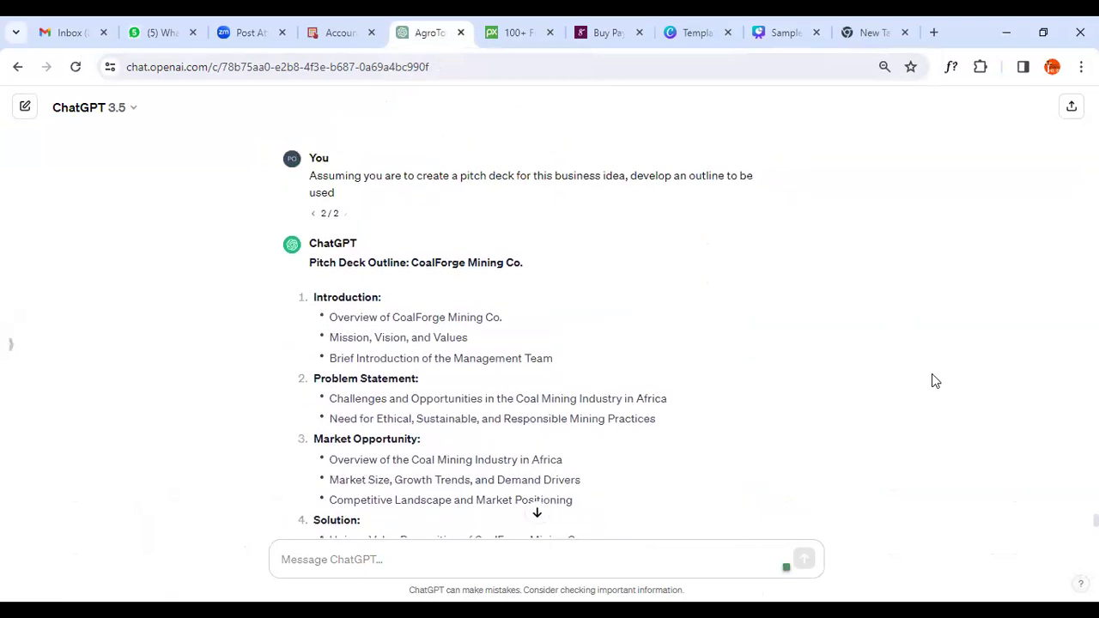
pyautogui.moveTo(315, 379)
pyautogui.mouseDown()
pyautogui.moveTo(409, 358)
pyautogui.moveTo(417, 372)
pyautogui.moveTo(316, 375)
pyautogui.mouseUp()
pyautogui.hotkey('ctrl', 'c')
pyautogui.rightClick(334, 376)
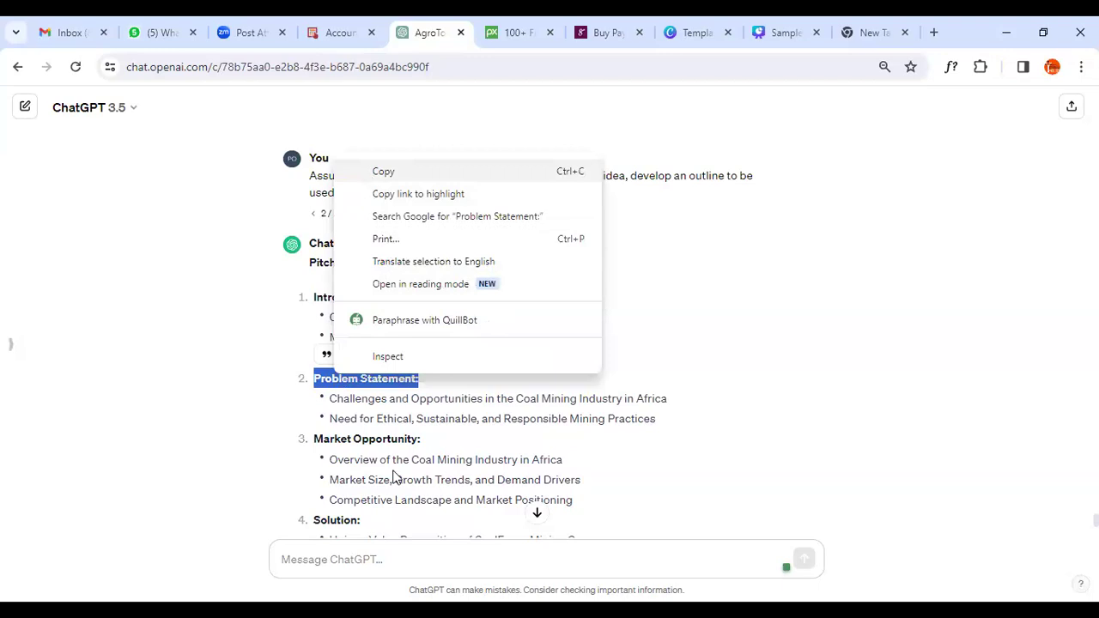
pyautogui.click(381, 559)
pyautogui.rightClick(380, 559)
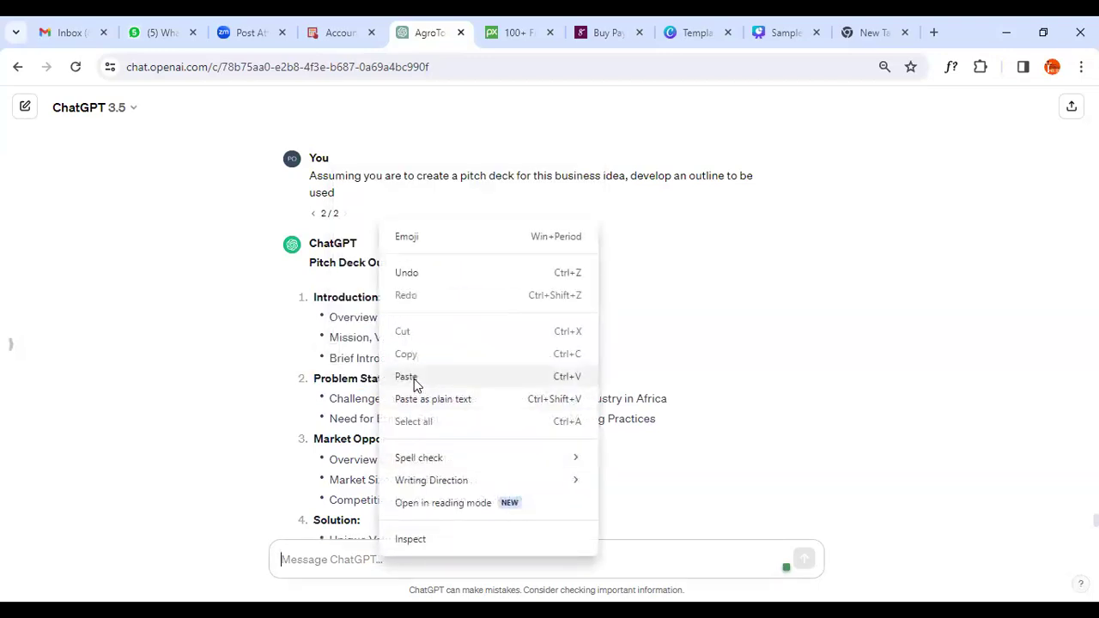
pyautogui.click(416, 379)
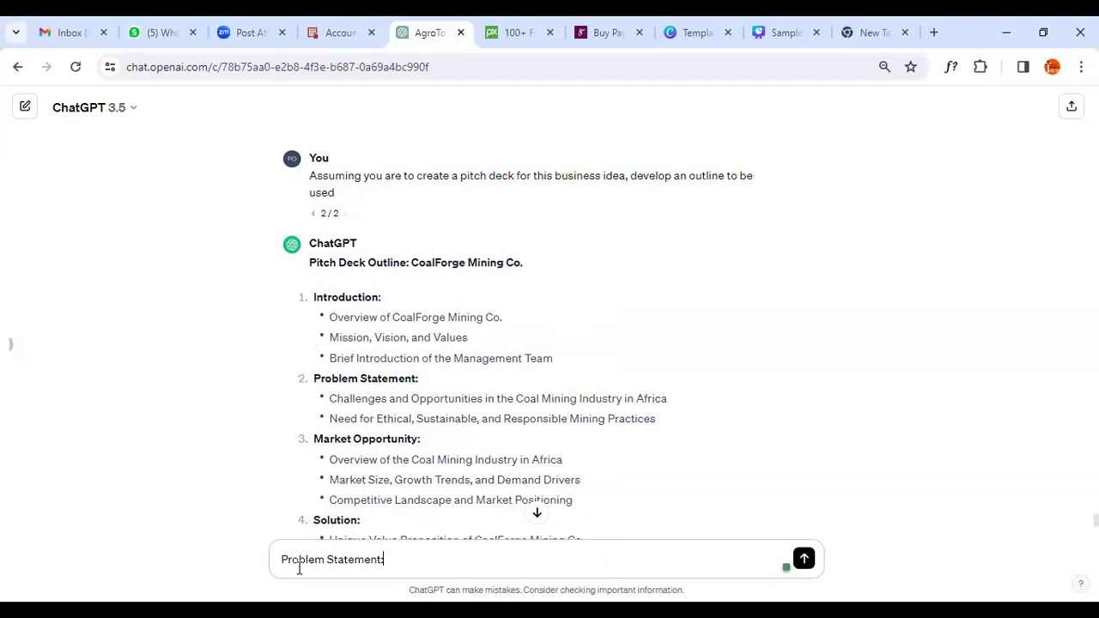
# - Complete the prompt as "create your Problem Statement with facts and figures" and send it to ChatGPT
pyautogui.write('craete your')
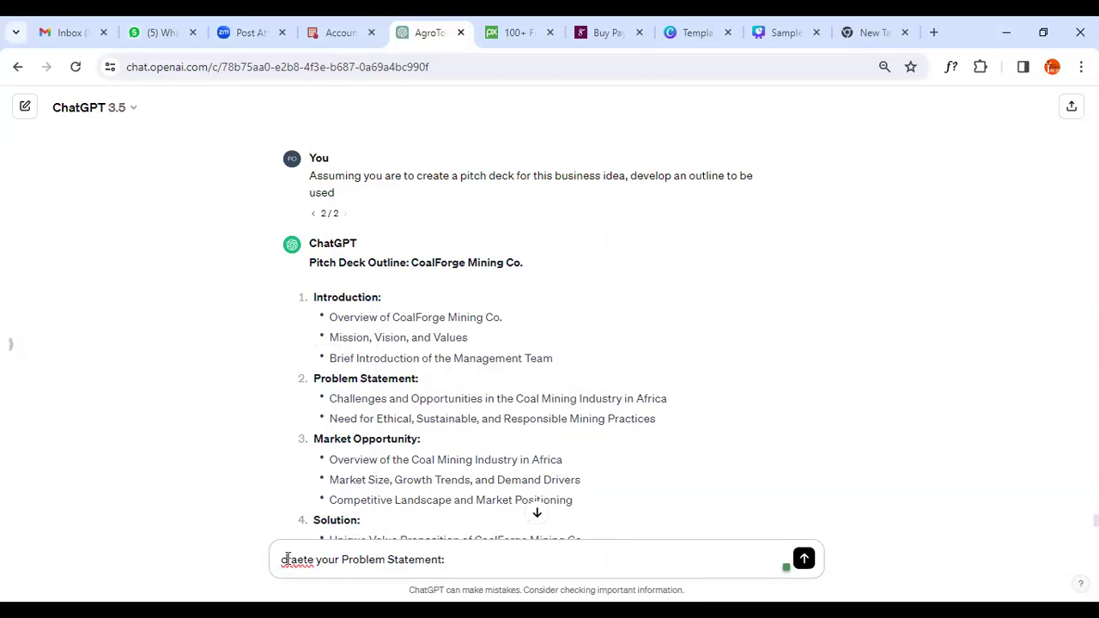
pyautogui.rightClick(287, 559)
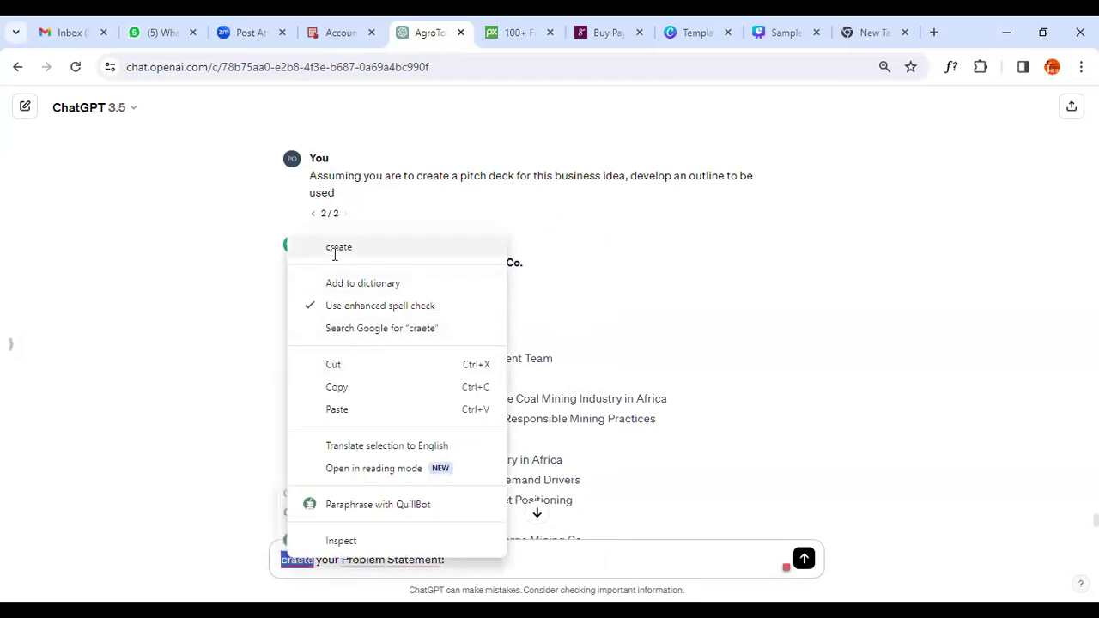
pyautogui.click(338, 247)
pyautogui.write('with facts and ')
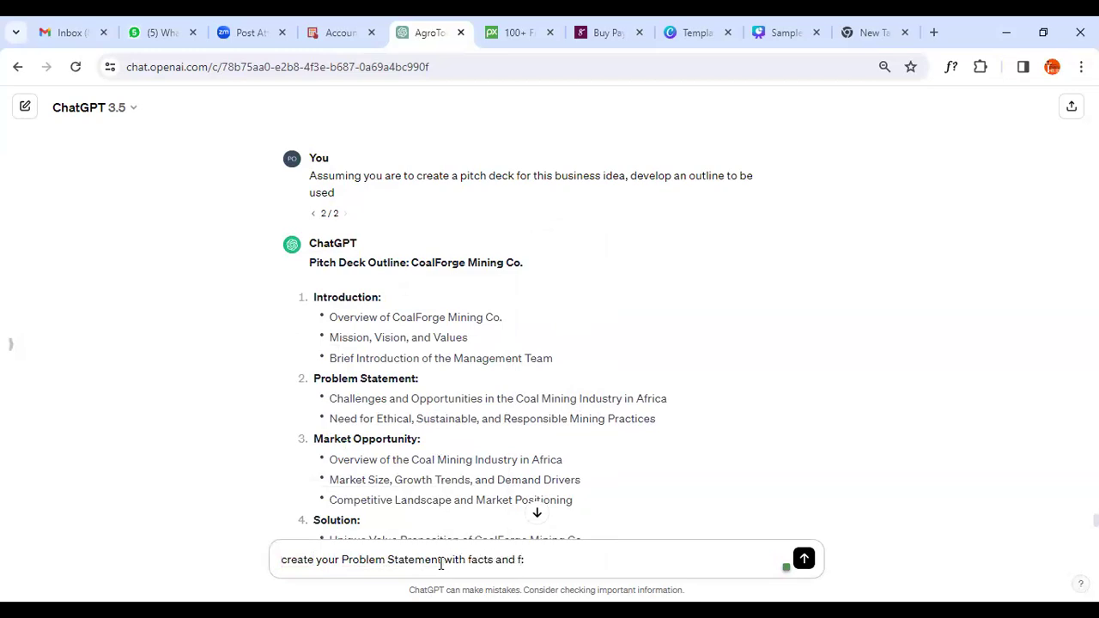
pyautogui.write('figures')
pyautogui.click(806, 559)
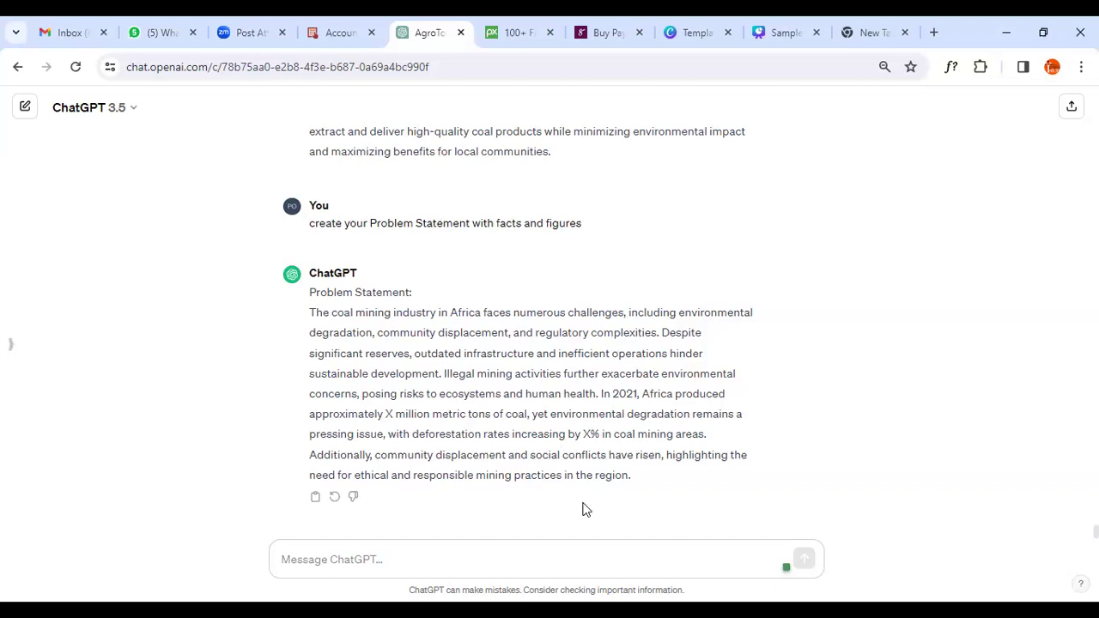
# - Select the generated problem statement and check it against the placeholder paragraph on Canva's Problem page
pyautogui.moveTo(641, 486); pyautogui.dragTo(309, 313)
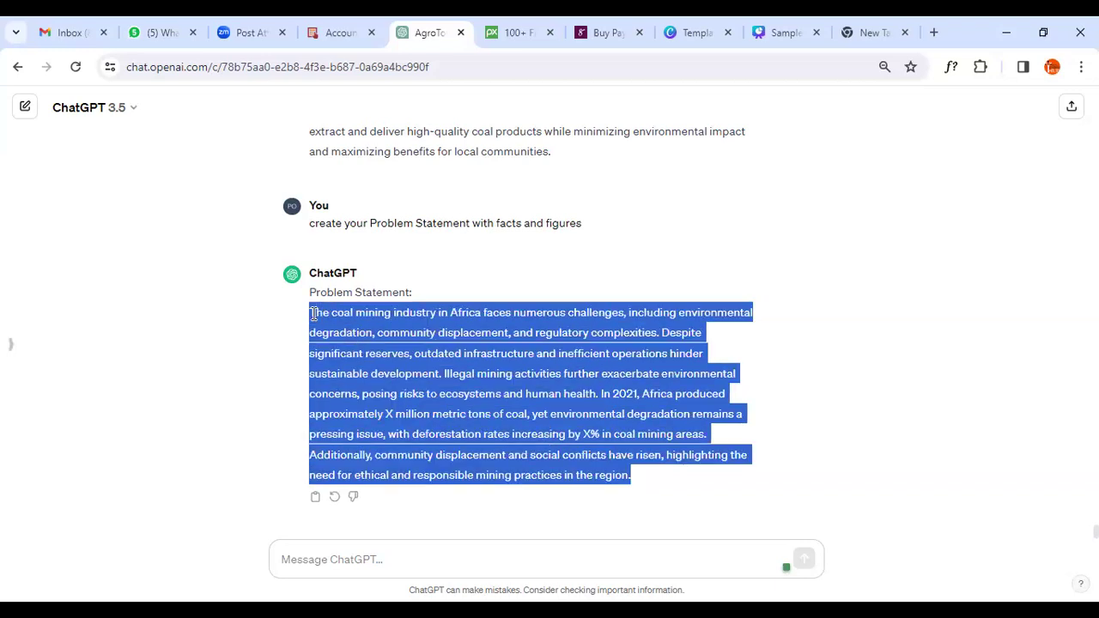
pyautogui.click(764, 39)
pyautogui.click(648, 298)
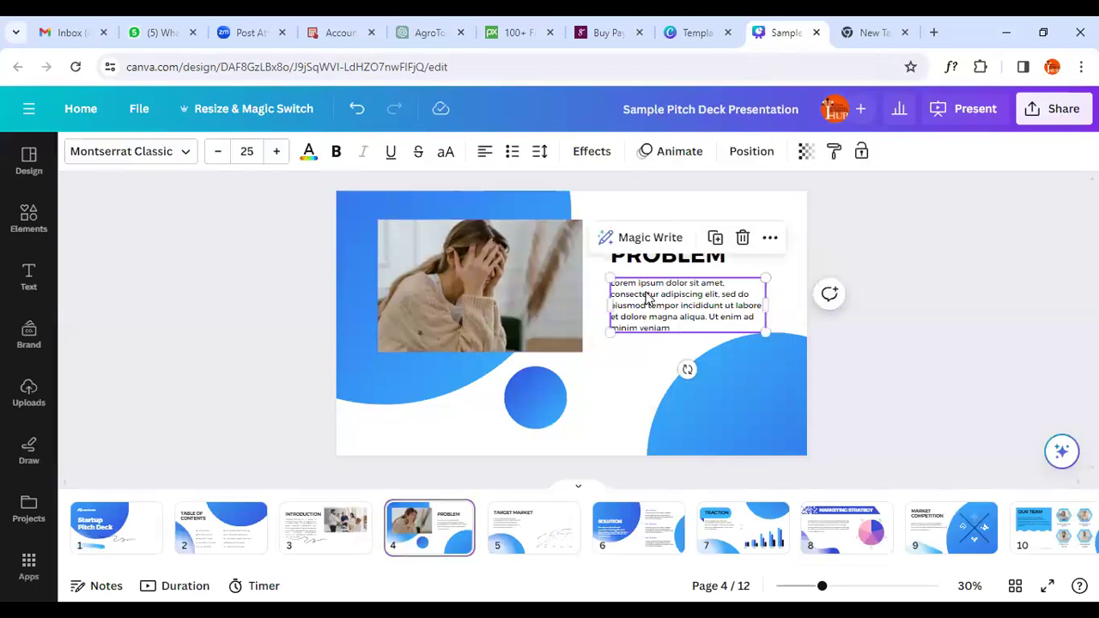
pyautogui.click(893, 221)
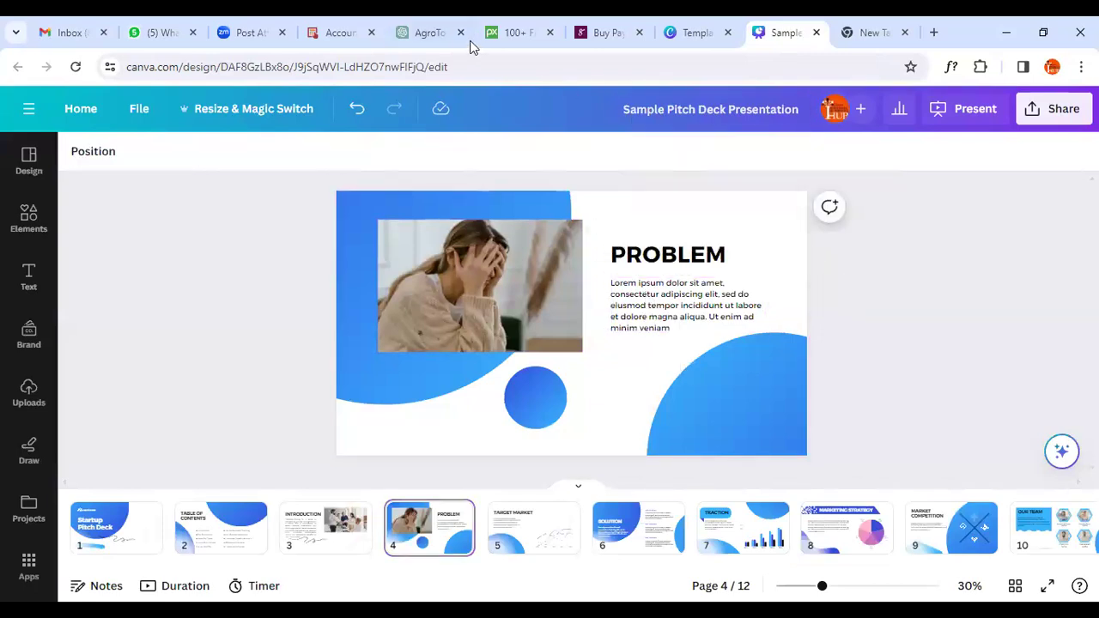
# - Return to ChatGPT and send the follow-up prompt "rewrite in 40 words" for the problem statement
pyautogui.click(425, 33)
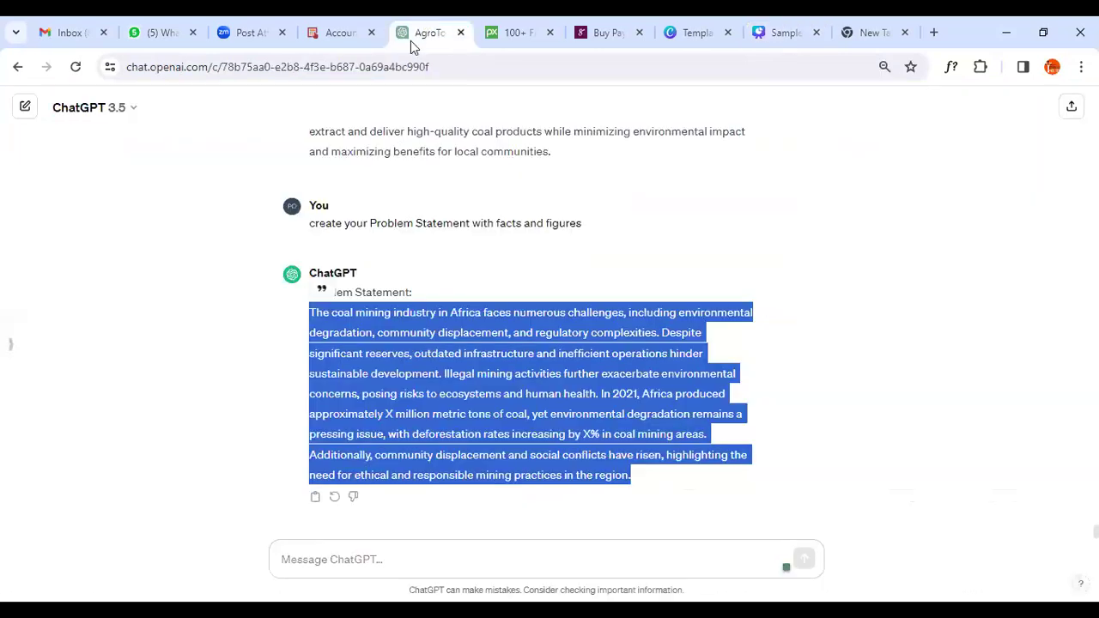
pyautogui.click(402, 552)
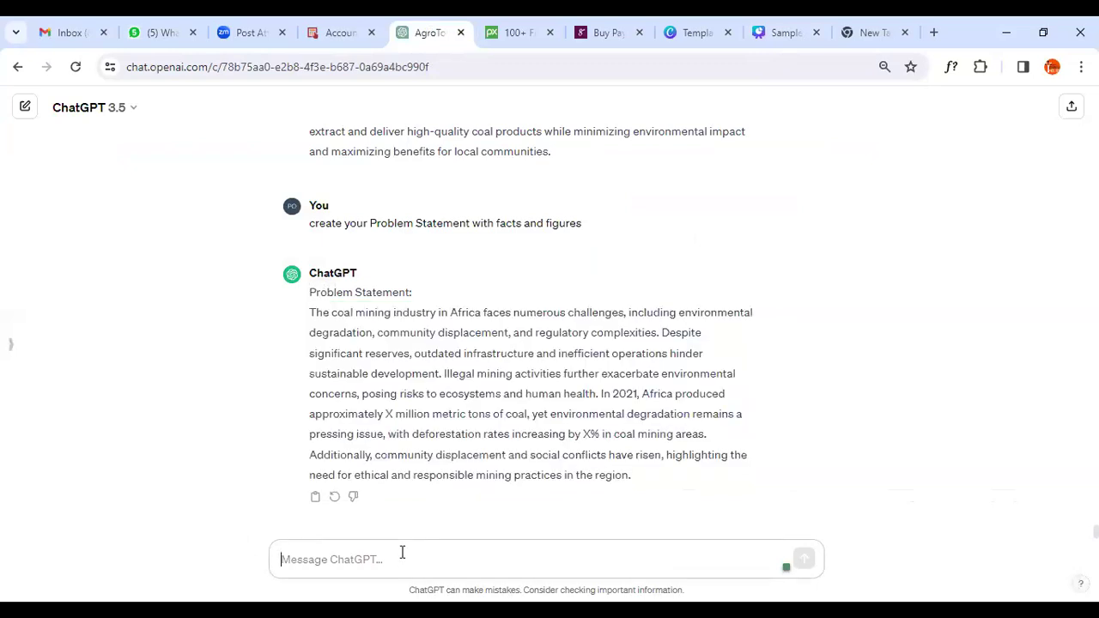
pyautogui.write('rewrite in 40 words')
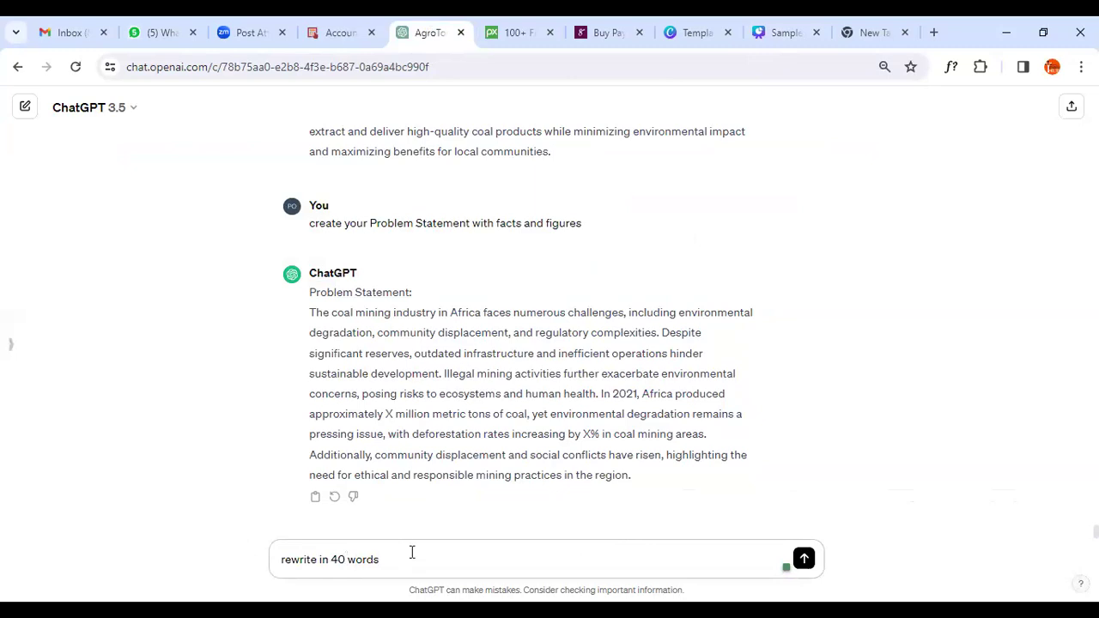
pyautogui.press('Return')
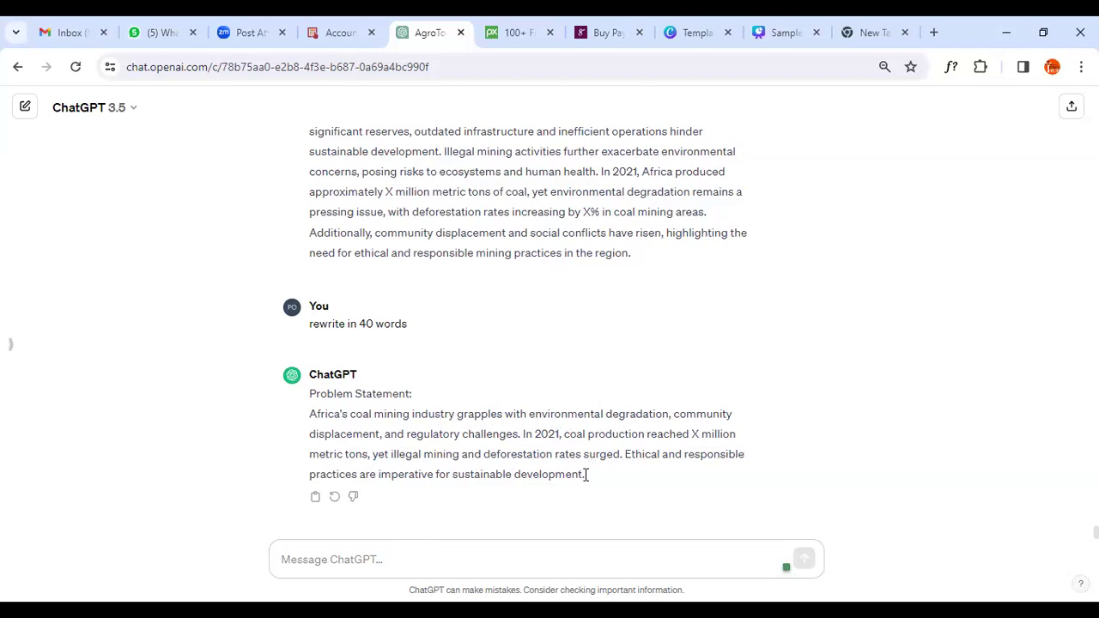
# - Copy the rewritten problem statement up to "deforestation rates surged." and paste it over the placeholder paragraph on Canva's Problem page
pyautogui.moveTo(626, 451); pyautogui.dragTo(309, 421)
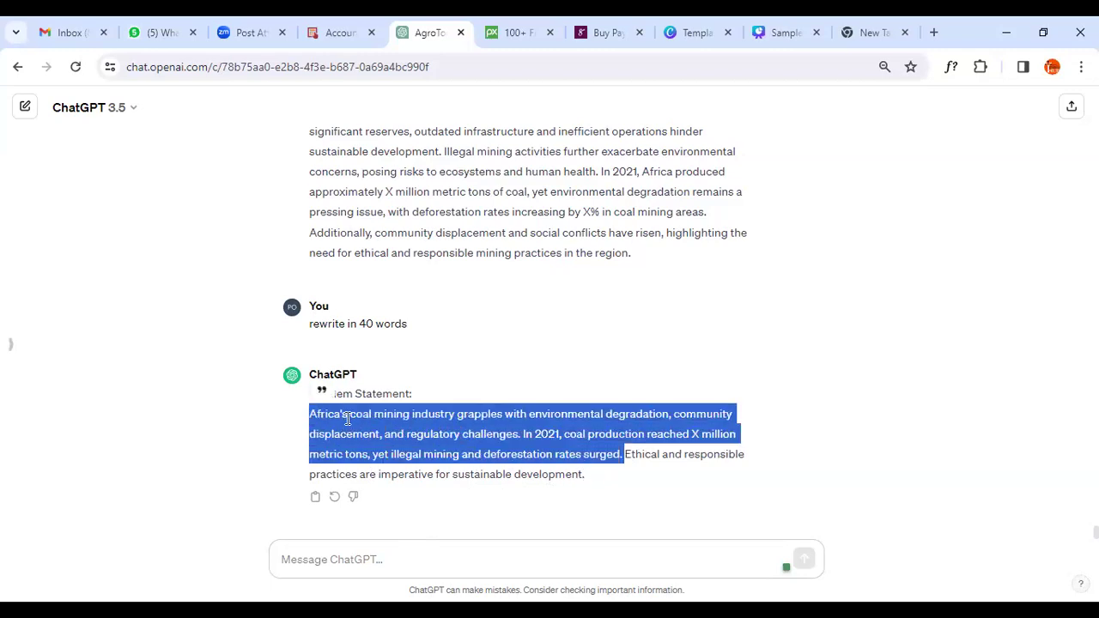
pyautogui.rightClick(347, 419)
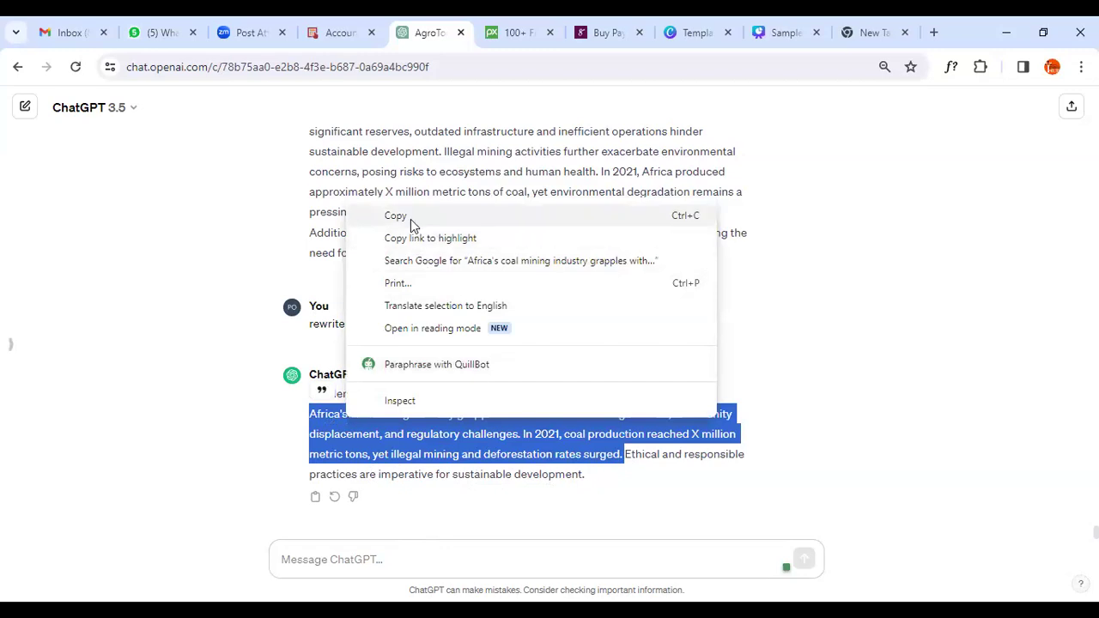
pyautogui.click(767, 43)
pyautogui.click(767, 43)
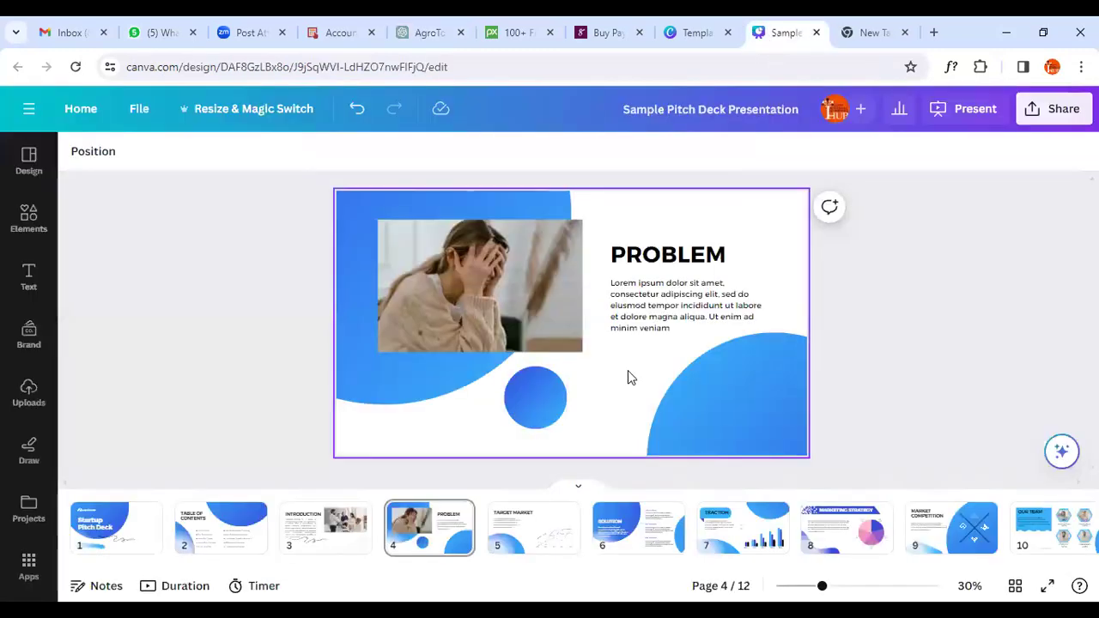
pyautogui.click(636, 306)
pyautogui.click(636, 305)
pyautogui.rightClick(636, 306)
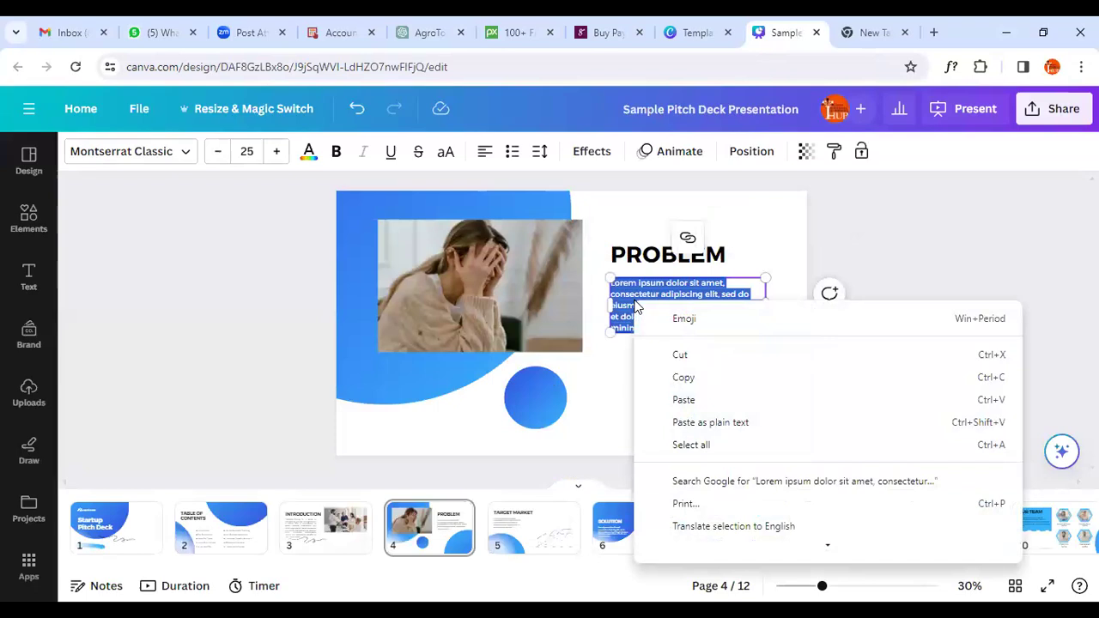
pyautogui.click(687, 398)
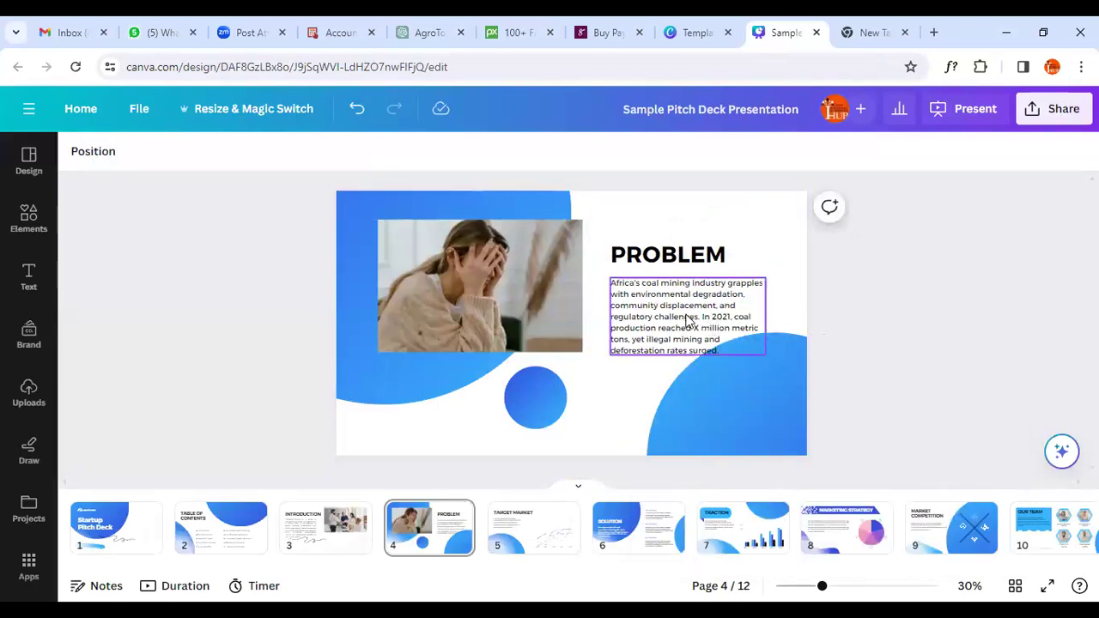
# - Justify the problem statement paragraph on the Problem page, trying centre and right alignment first
pyautogui.hotkey('ctrl', 'a')
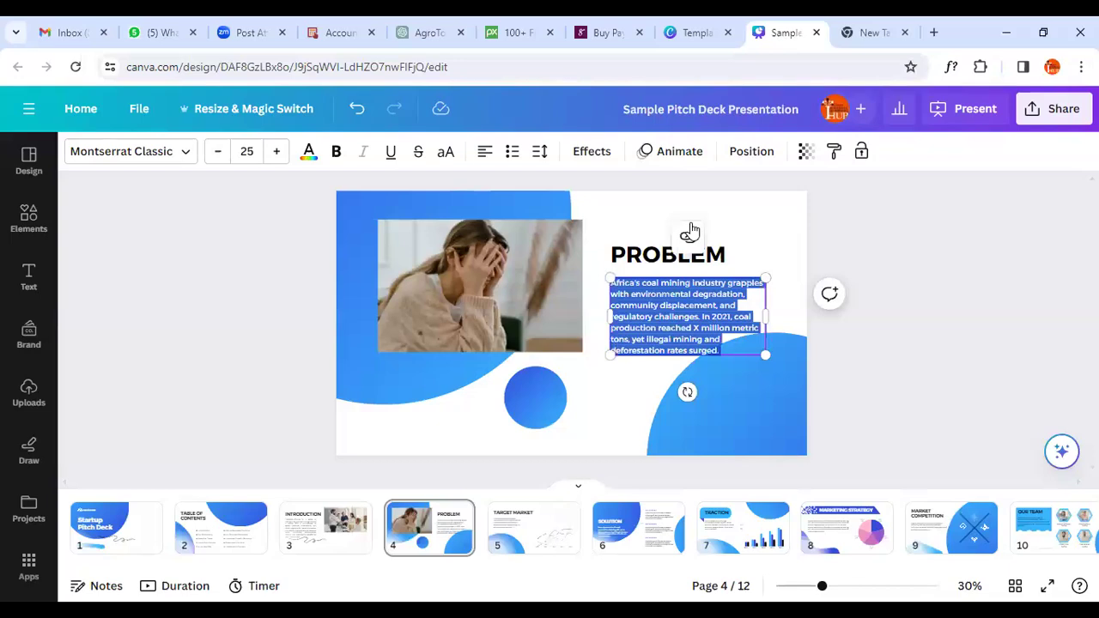
pyautogui.hotkey('ctrl', 'shift', 'c')
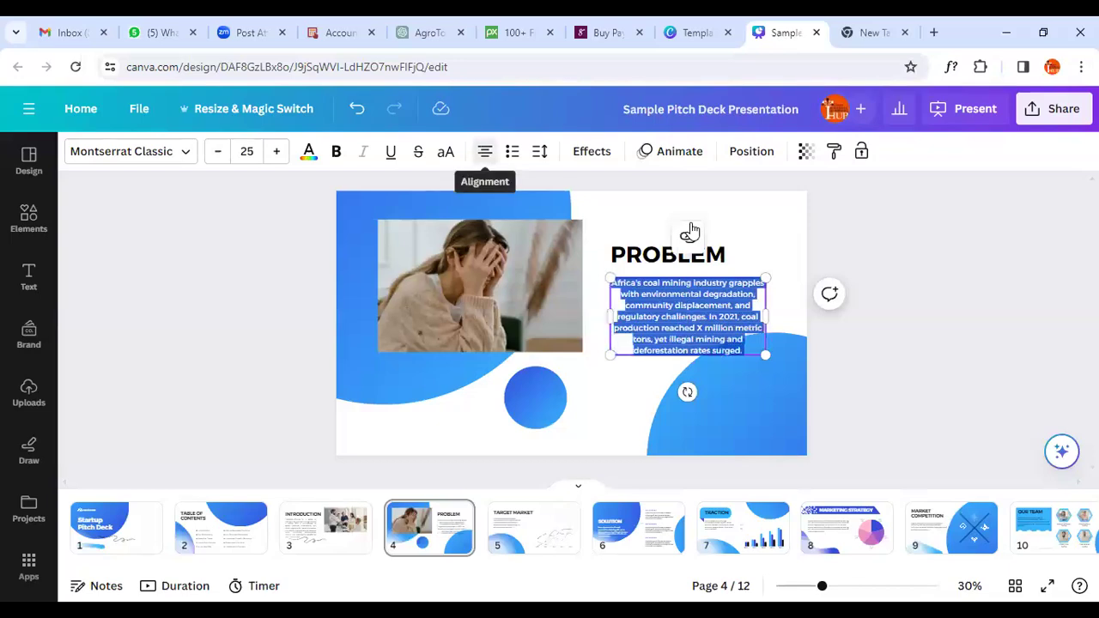
pyautogui.hotkey('ctrl', 'shift', 'r')
pyautogui.hotkey('ctrl', 'shift', 'j')
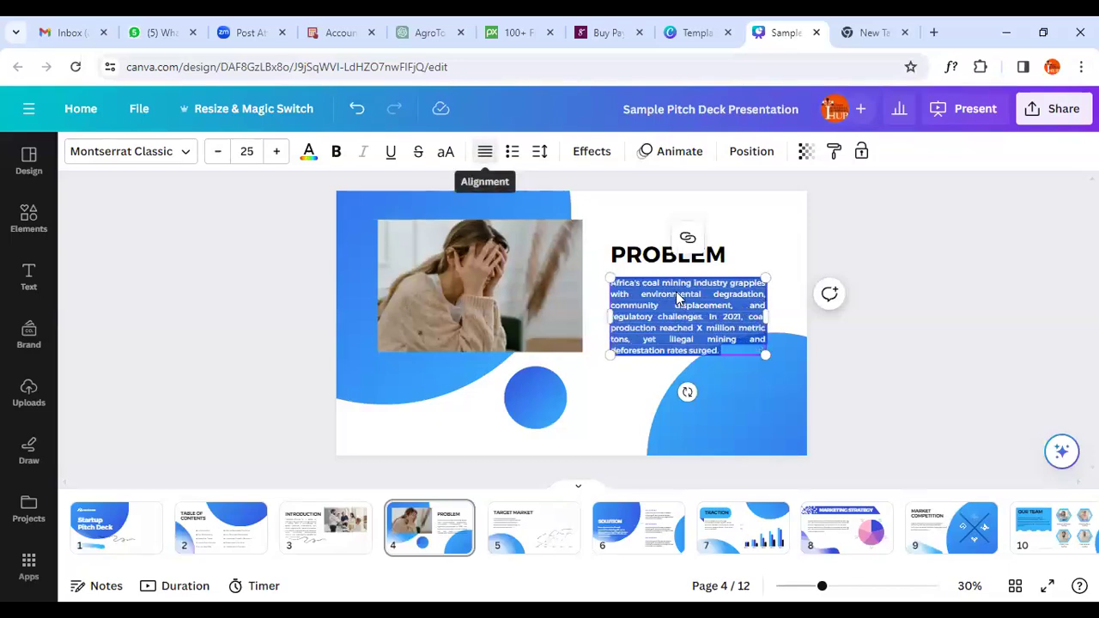
pyautogui.click(898, 377)
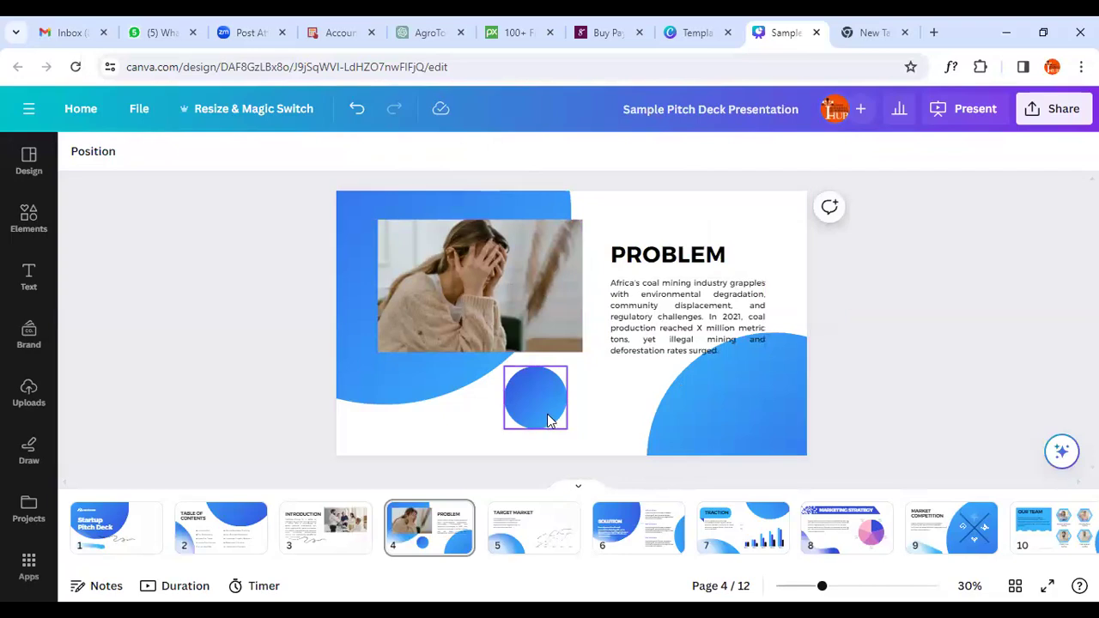
# - Reposition the small blue circle on the Problem page just below the photo's lower-right corner
pyautogui.moveTo(549, 418); pyautogui.dragTo(802, 221)
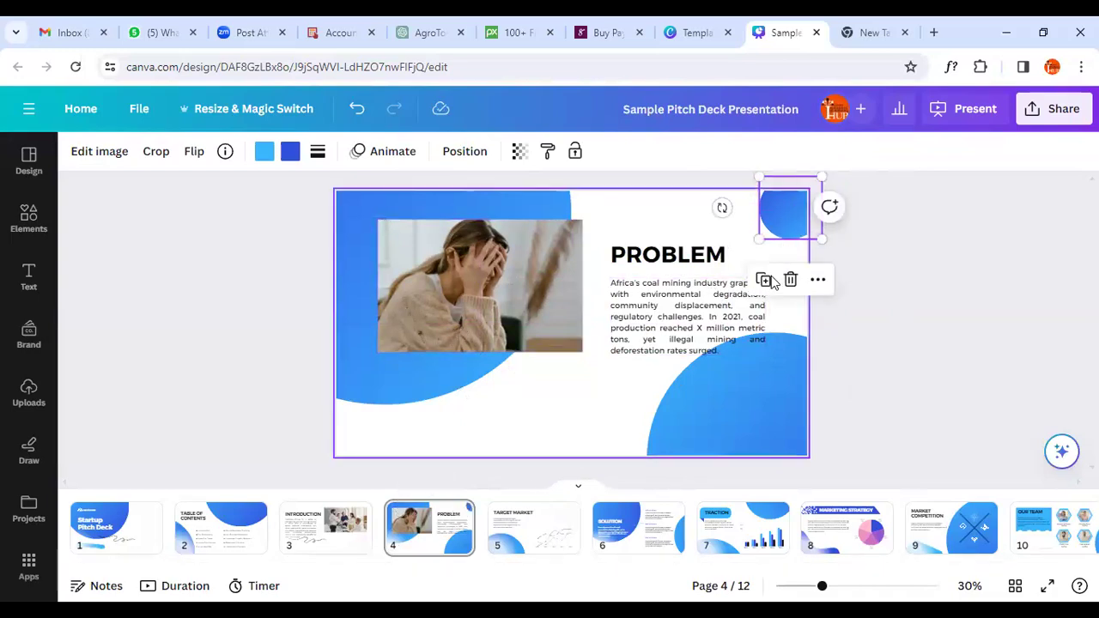
pyautogui.moveTo(783, 211); pyautogui.dragTo(588, 401)
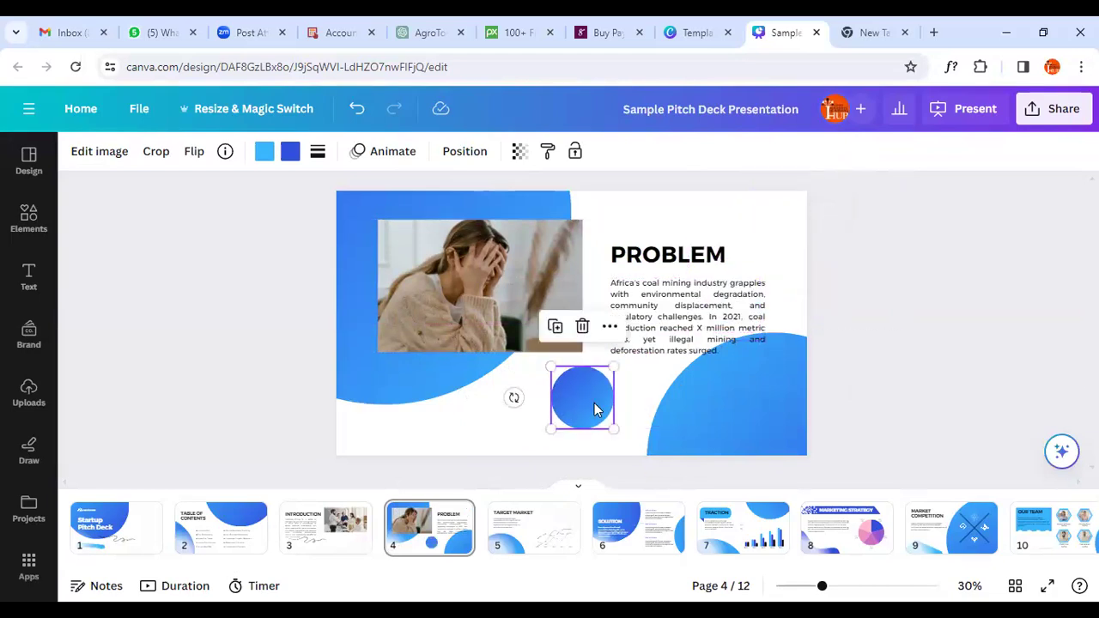
# - Open the data table of the line chart on the Target Market page and review its items and series
pyautogui.click(518, 535)
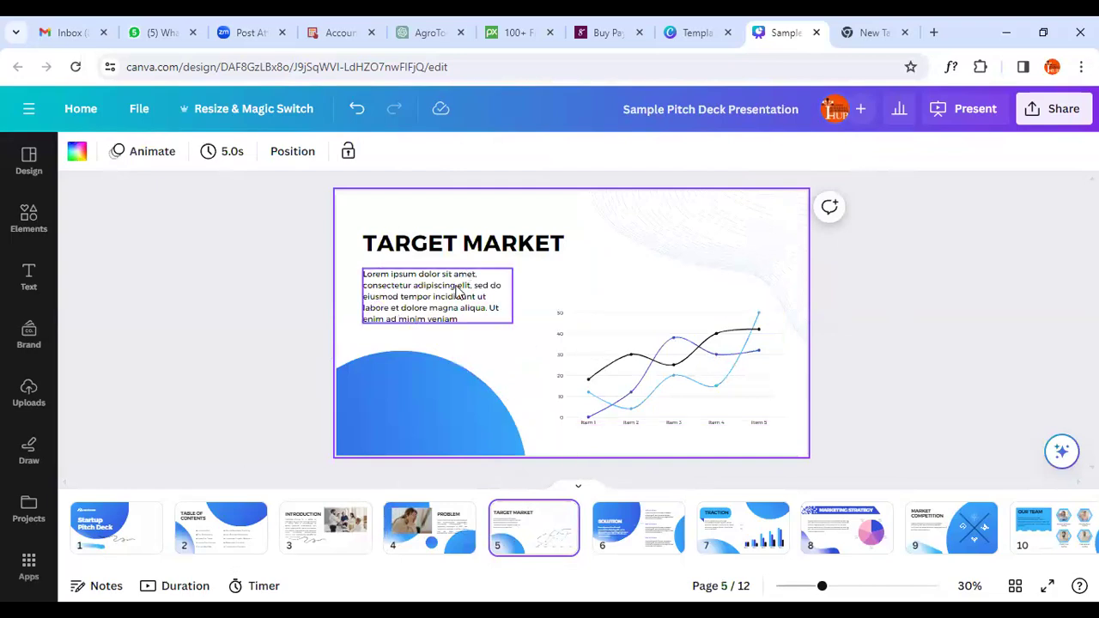
pyautogui.click(612, 337)
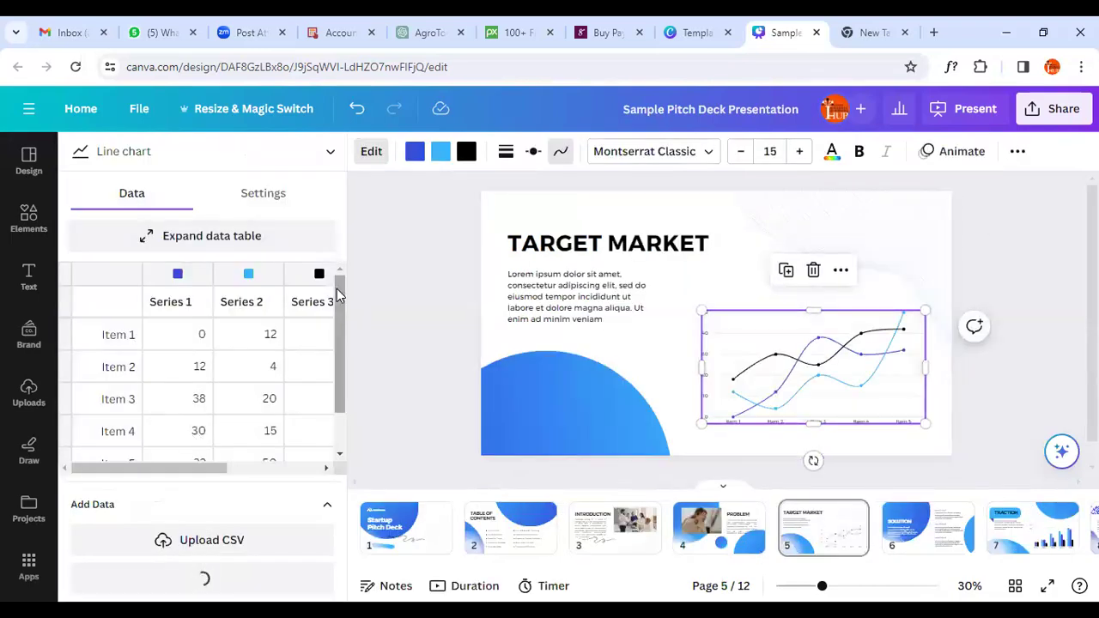
pyautogui.scroll(-1, 337, 293)
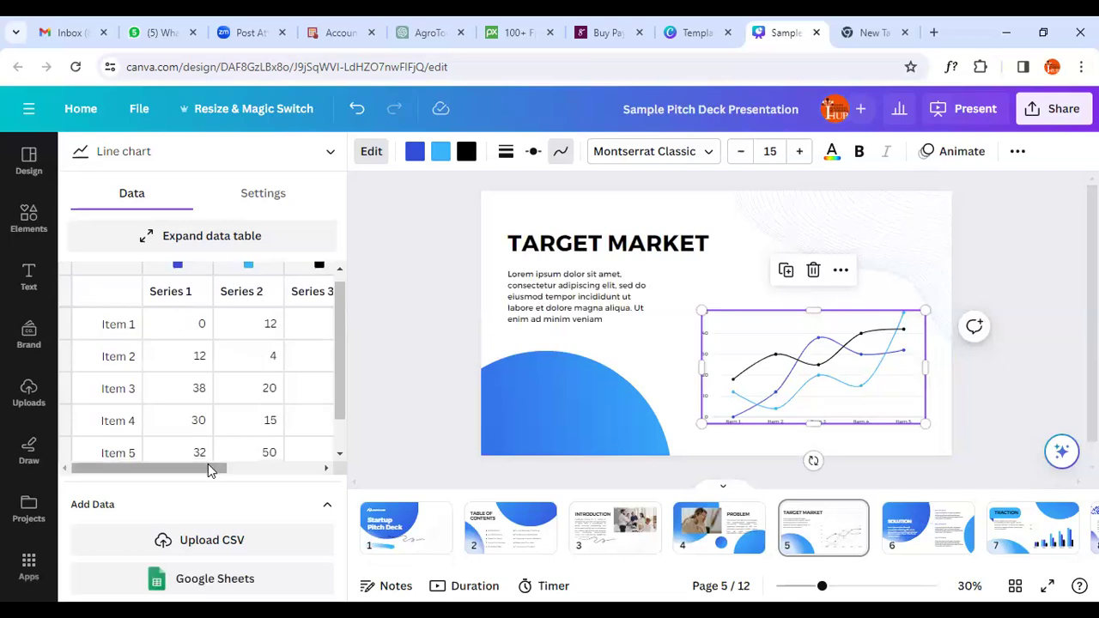
pyautogui.moveTo(222, 469); pyautogui.dragTo(258, 468)
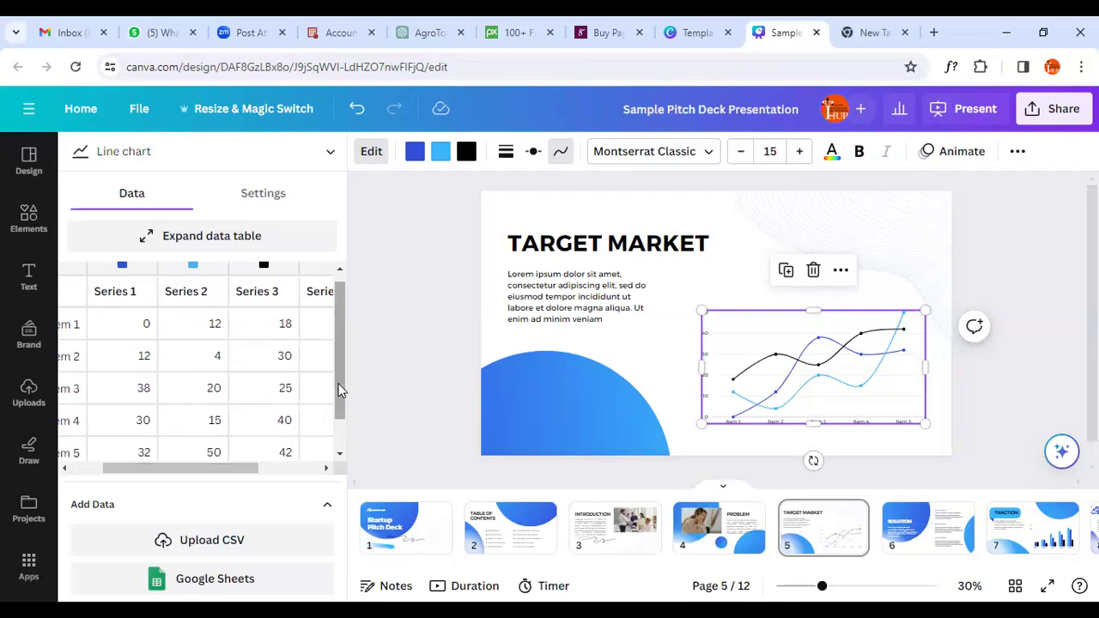
pyautogui.moveTo(338, 392); pyautogui.dragTo(348, 421)
pyautogui.moveTo(233, 472); pyautogui.dragTo(196, 469)
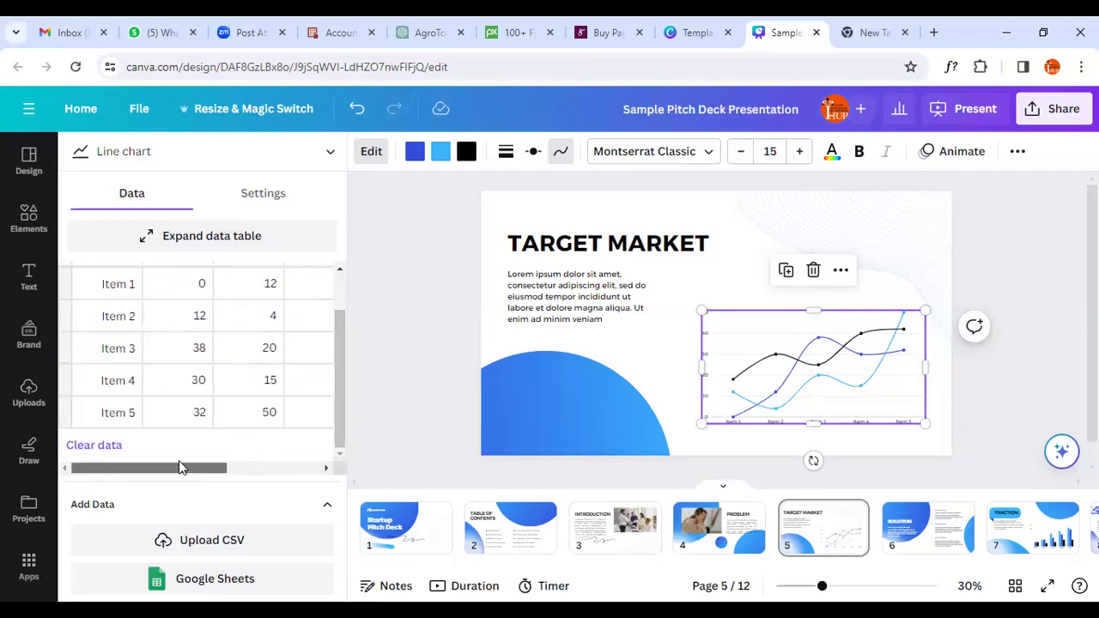
# - Rename the line chart's Item 2 row as "Student 2" and its Item 3 row as "teachers 3"
pyautogui.click(120, 320)
pyautogui.moveTo(125, 316); pyautogui.dragTo(100, 313)
pyautogui.write('Studen')
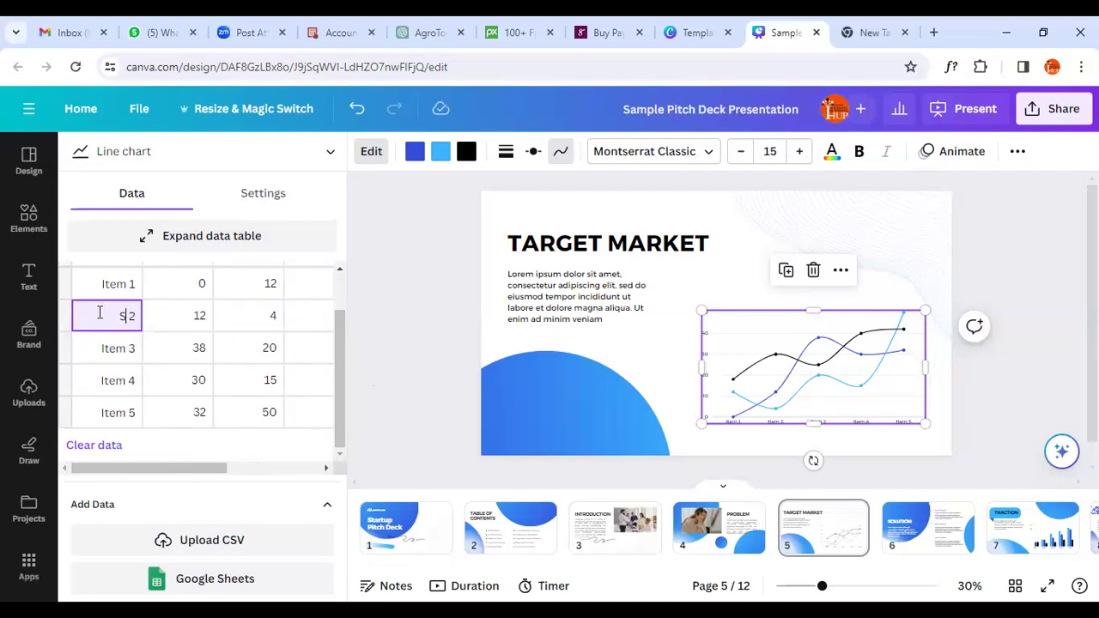
pyautogui.write('t')
pyautogui.moveTo(341, 356); pyautogui.dragTo(336, 315)
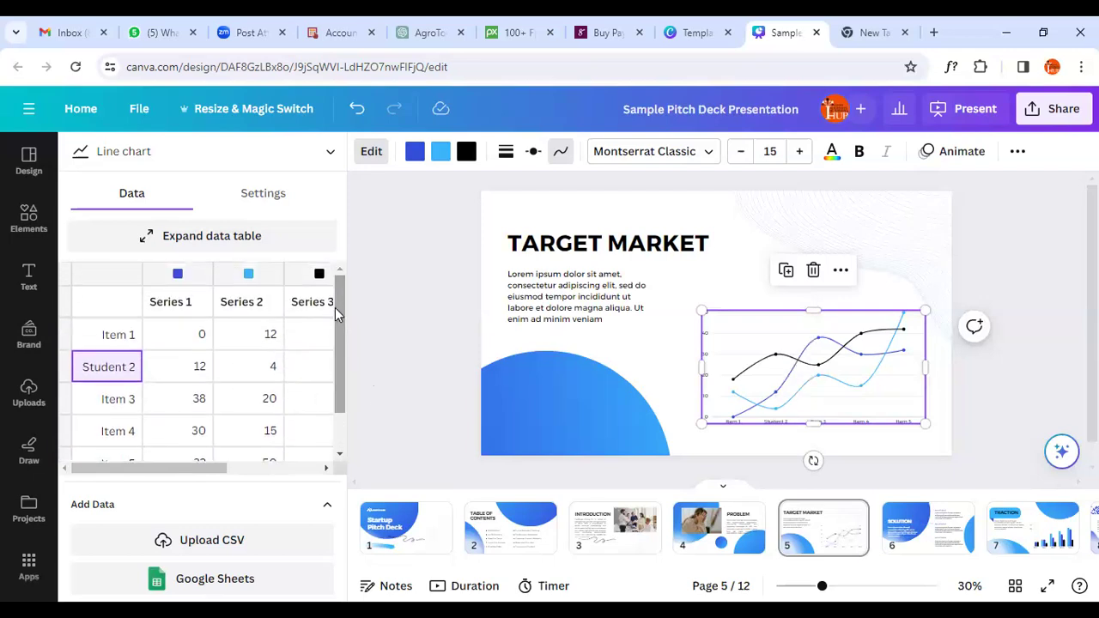
pyautogui.click(109, 404)
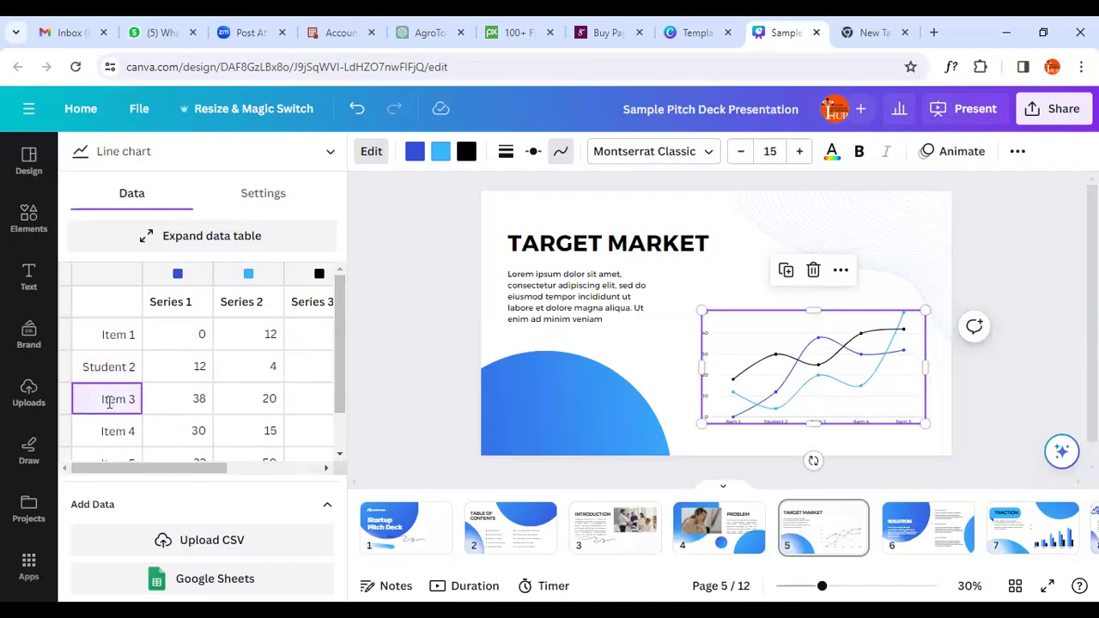
pyautogui.moveTo(127, 399); pyautogui.dragTo(89, 397)
pyautogui.write('teachers')
pyautogui.click(120, 432)
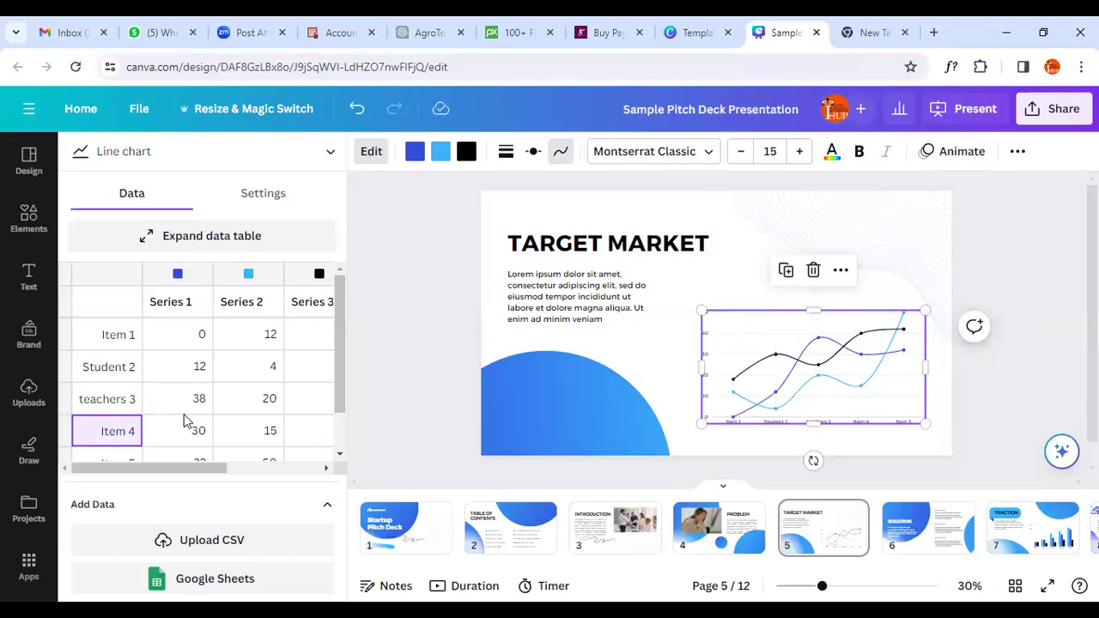
# - Set the Student 2 row's Series 1 value to 60 and its Series 2 value to 4
pyautogui.click(198, 366)
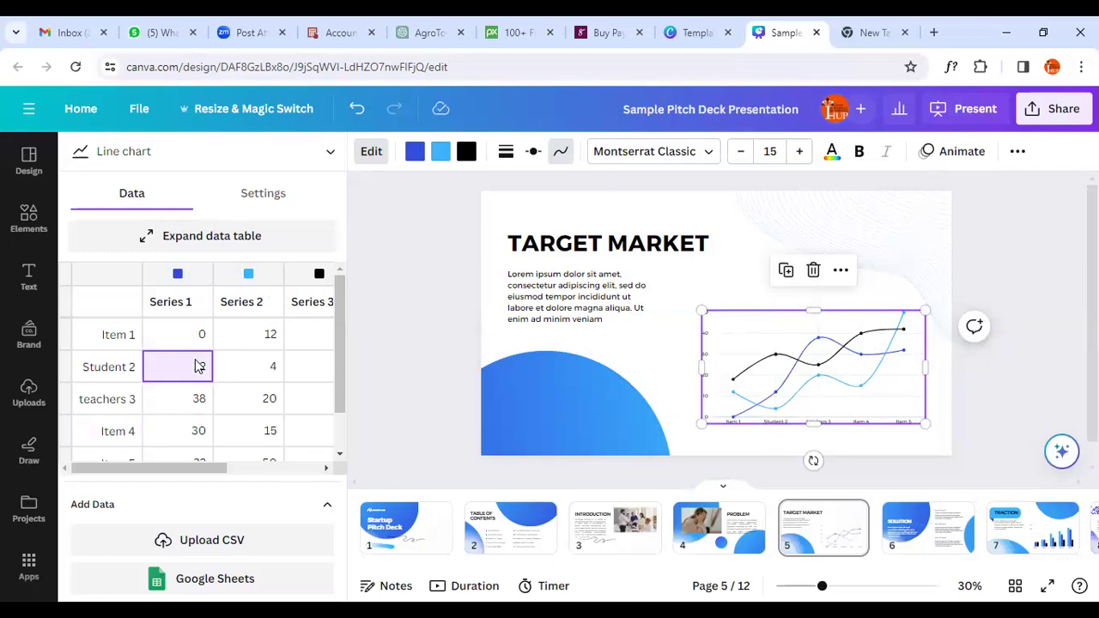
pyautogui.write('12')
pyautogui.click(269, 366)
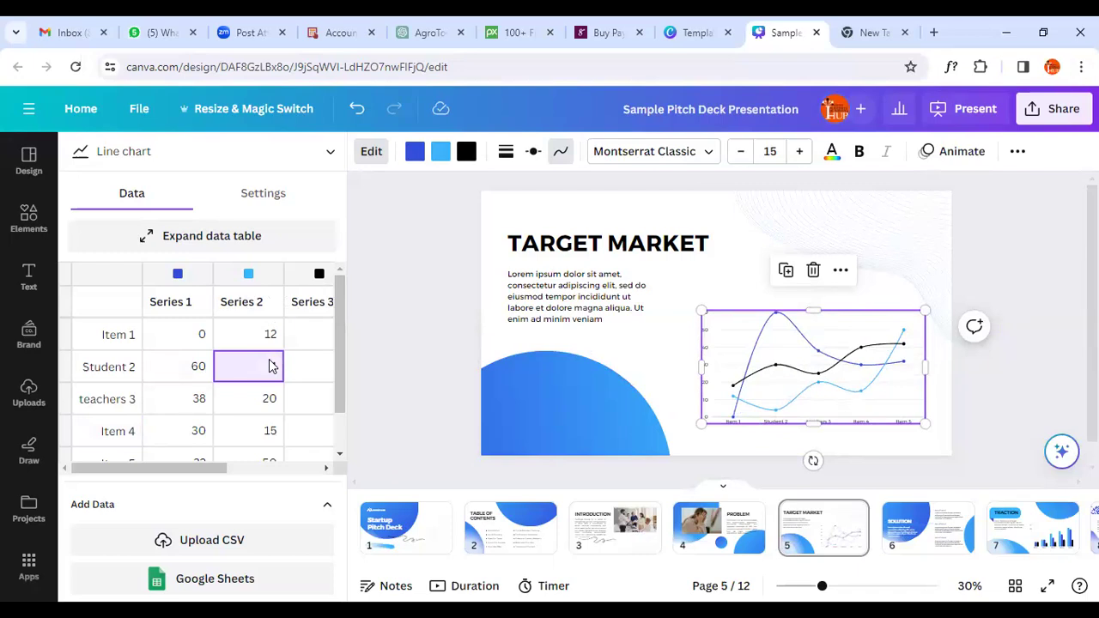
pyautogui.write('4')
# - Try clearing the whole Series 3 column from the line chart's data, and undo the deletion
pyautogui.moveTo(191, 464); pyautogui.dragTo(229, 466)
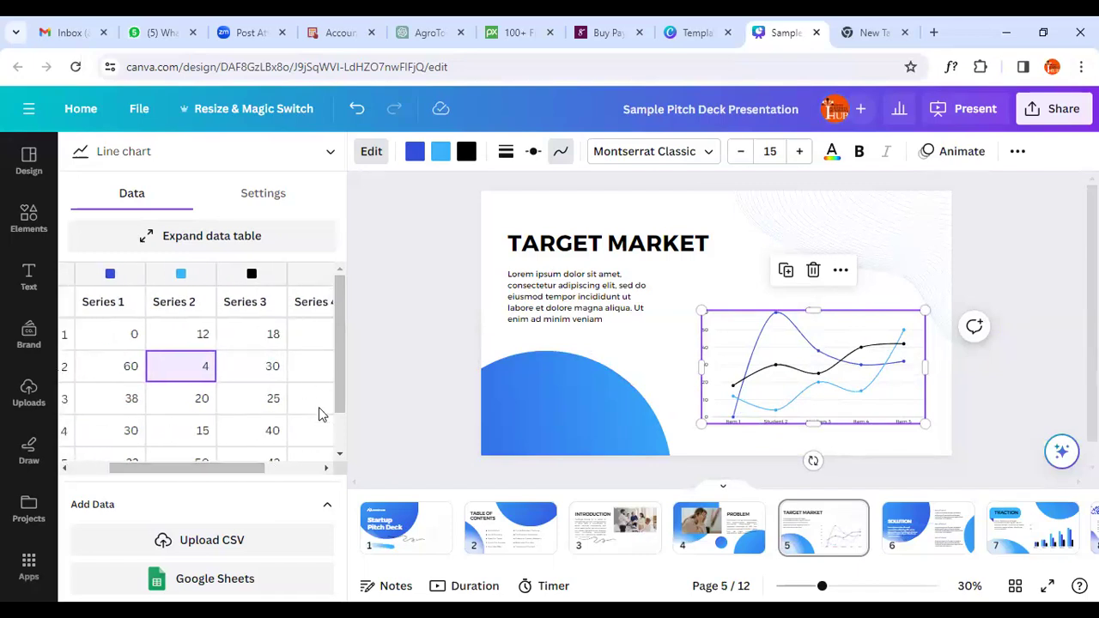
pyautogui.click(252, 310)
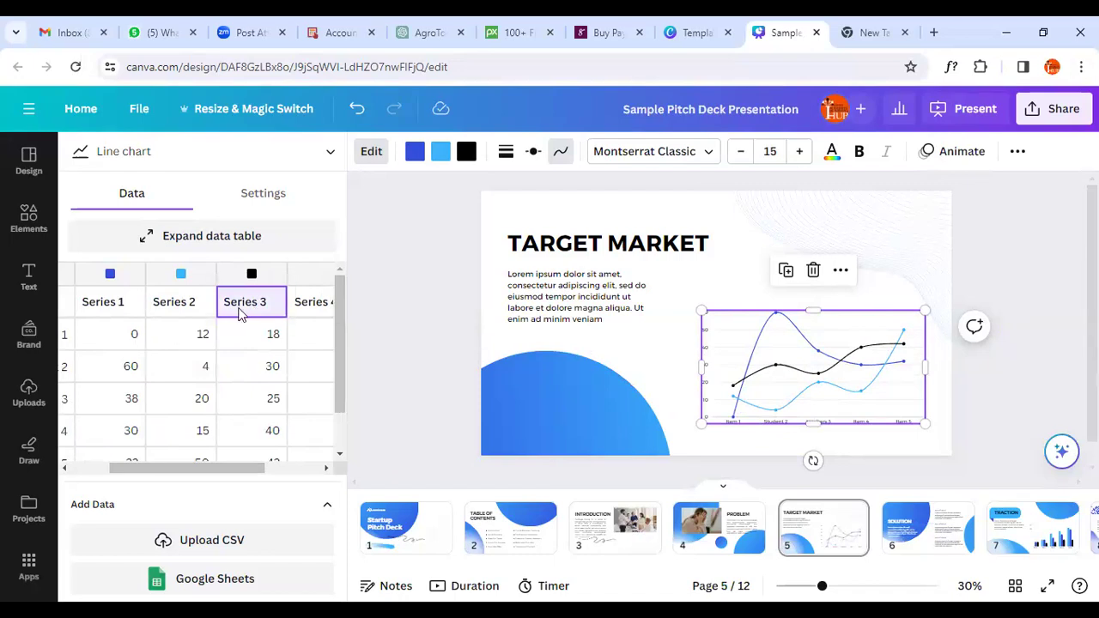
pyautogui.moveTo(246, 306); pyautogui.dragTo(279, 462)
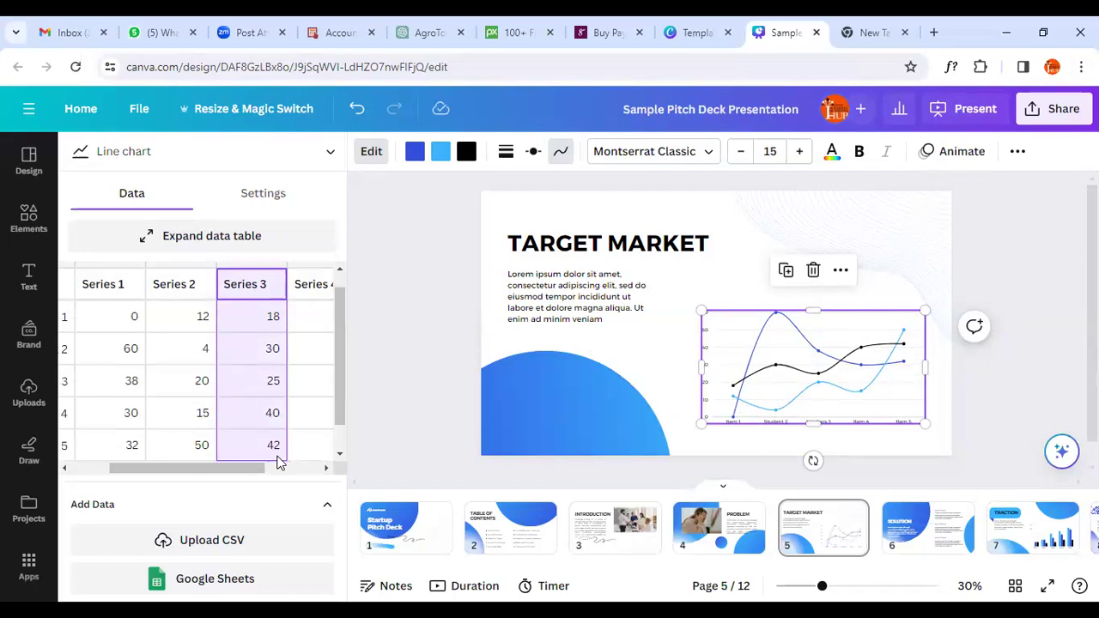
pyautogui.press('Delete')
pyautogui.click(434, 392)
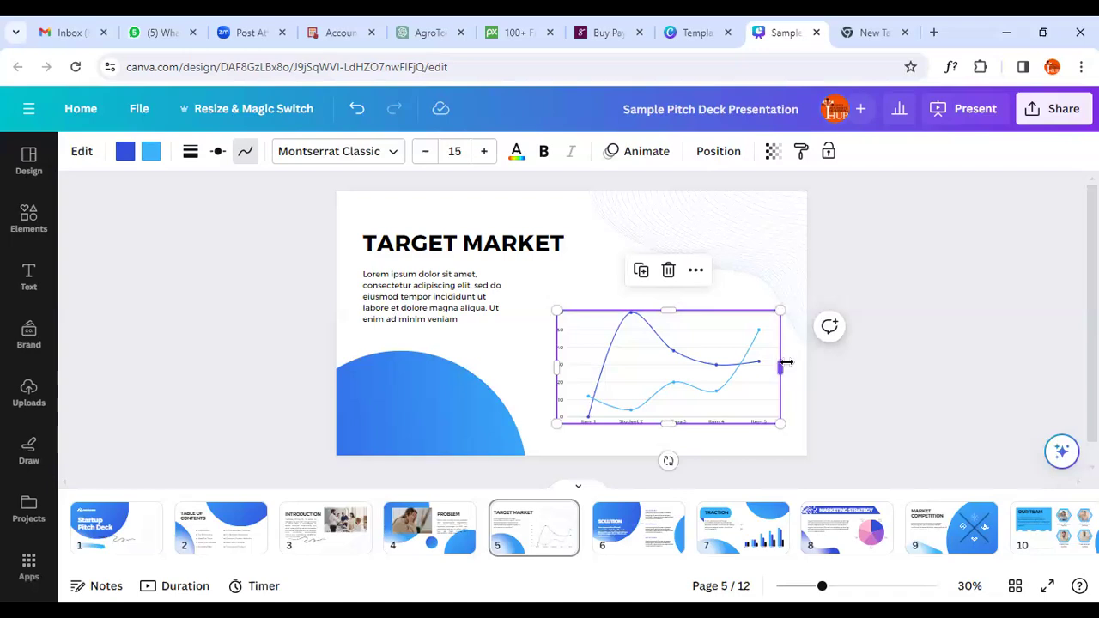
pyautogui.hotkey('ctrl', 'z')
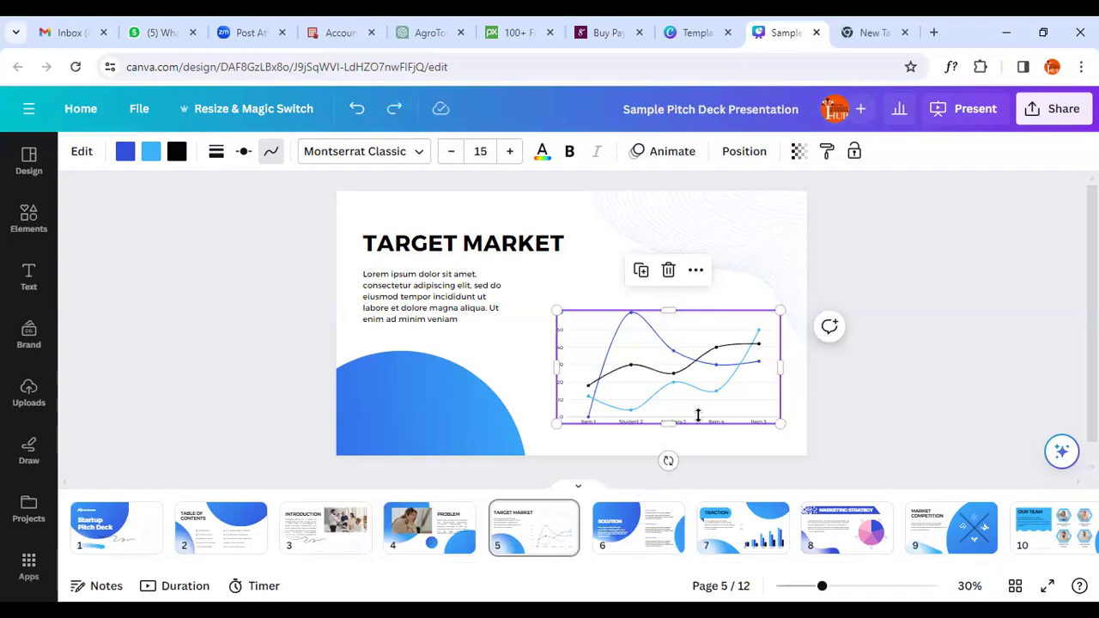
# - Enlarge the line chart on the Target Market page slightly by extending its upper-left corner outward
pyautogui.click(867, 322)
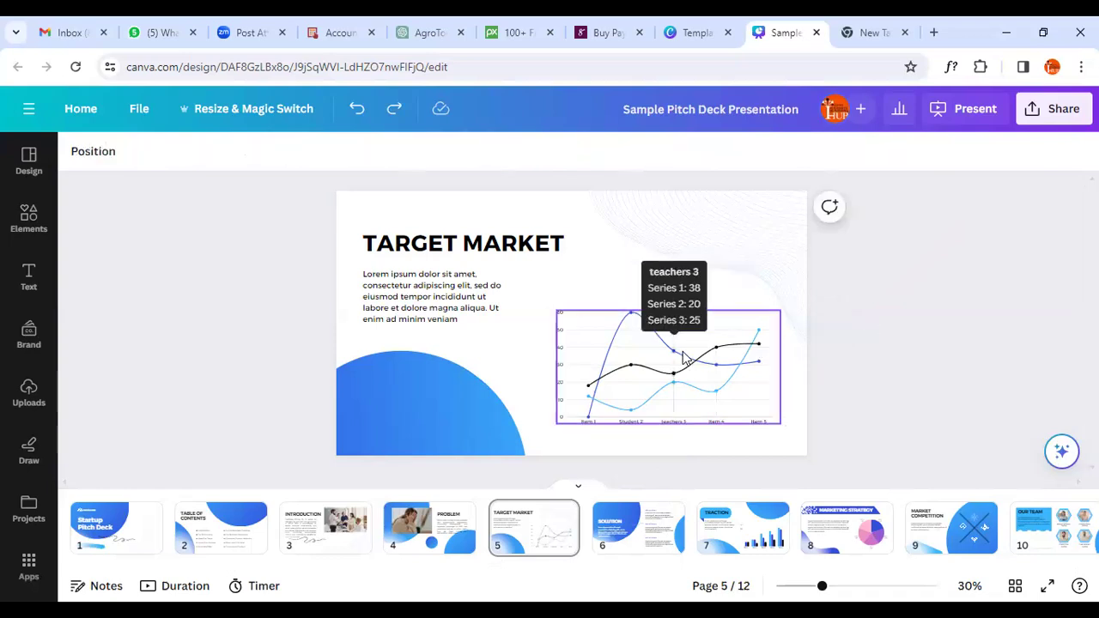
pyautogui.click(754, 327)
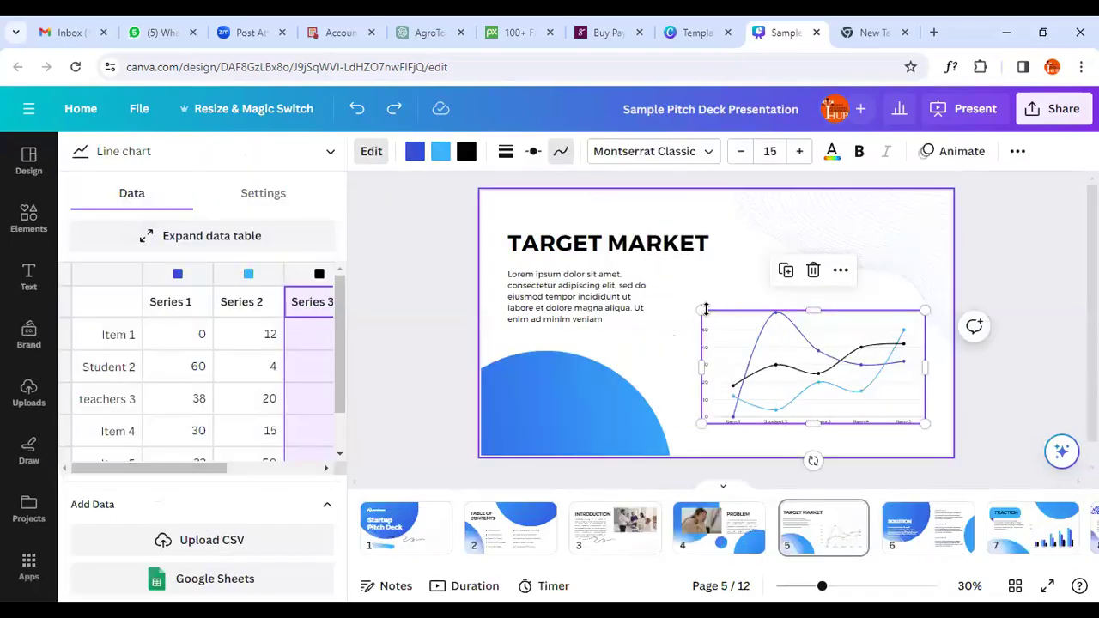
pyautogui.moveTo(692, 301); pyautogui.dragTo(673, 290)
pyautogui.click(1005, 261)
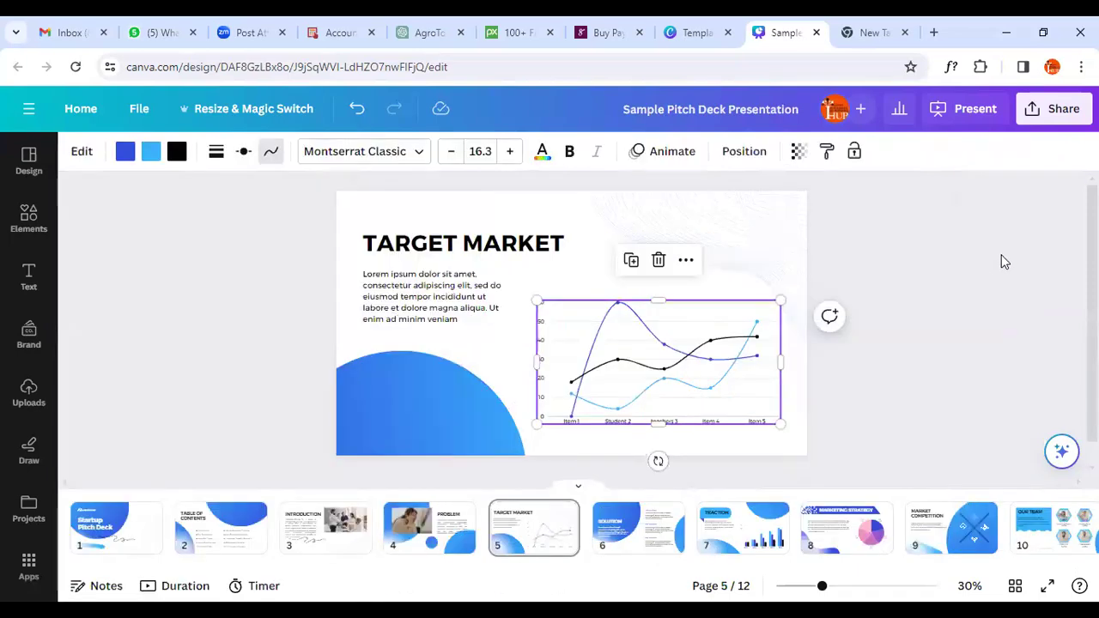
# - Examine the placeholder paragraphs under Solution 1, 2 and 3 on page 6 alongside the problem statement on page 4
pyautogui.click(622, 532)
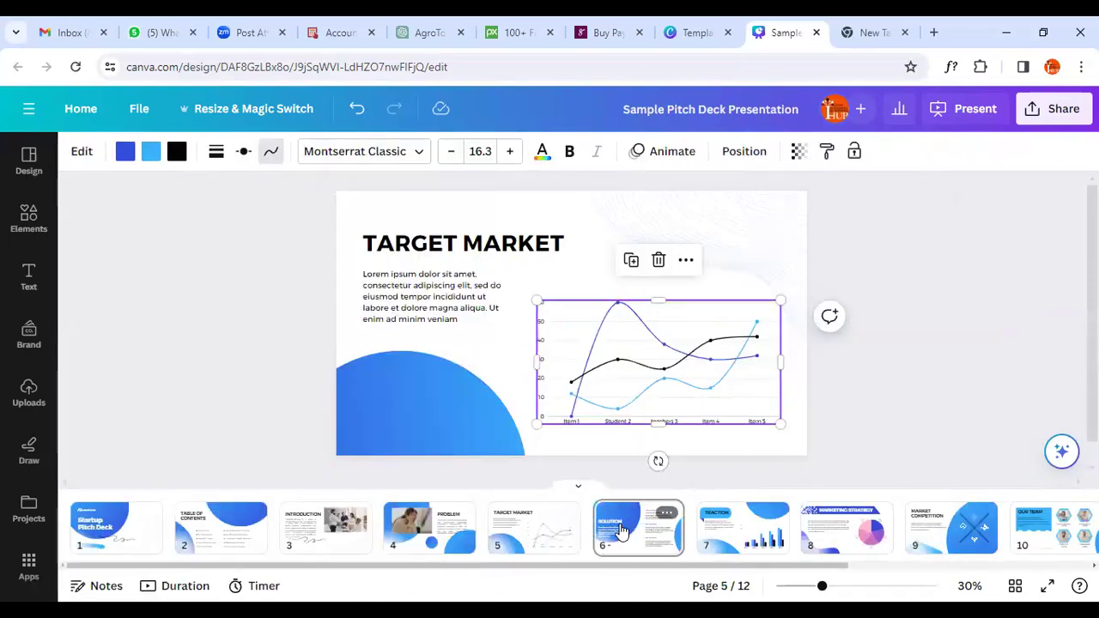
pyautogui.moveTo(668, 320); pyautogui.dragTo(511, 498)
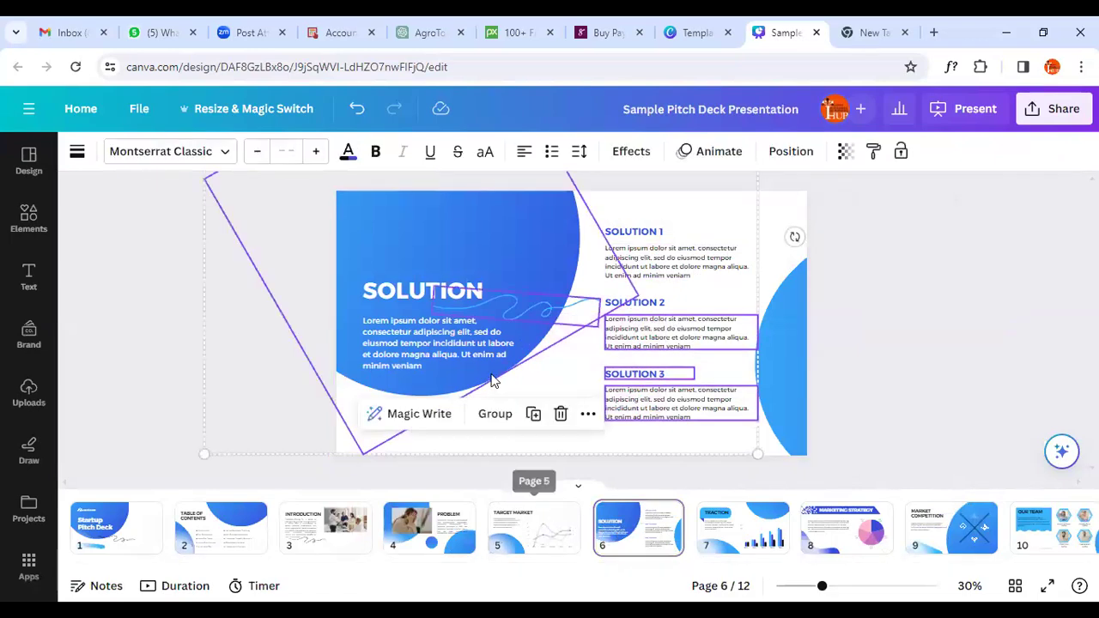
pyautogui.click(415, 534)
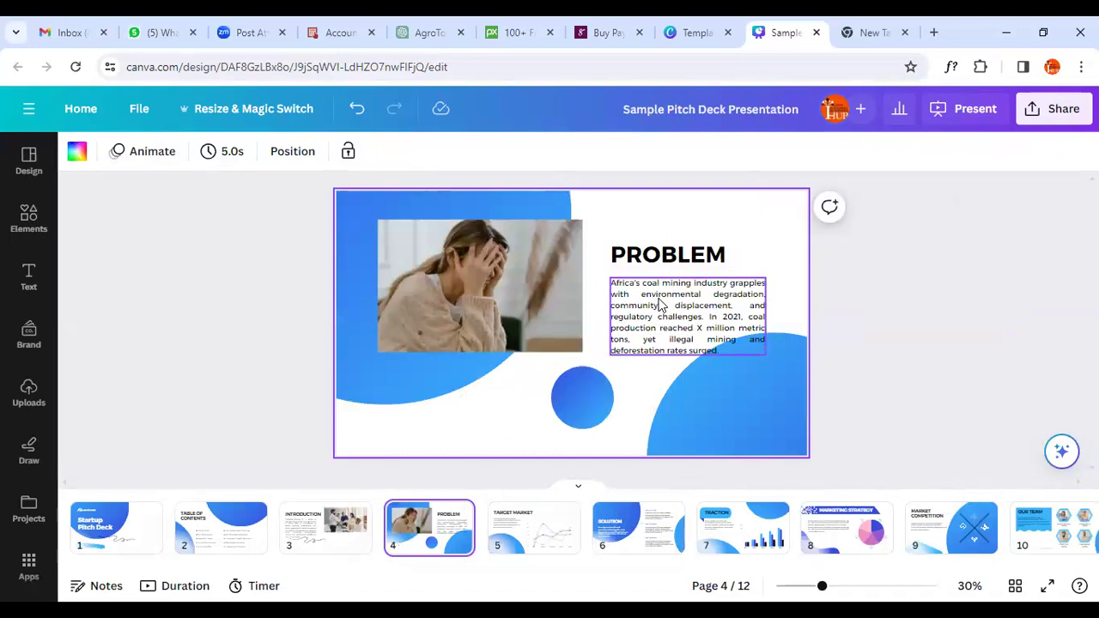
pyautogui.click(640, 536)
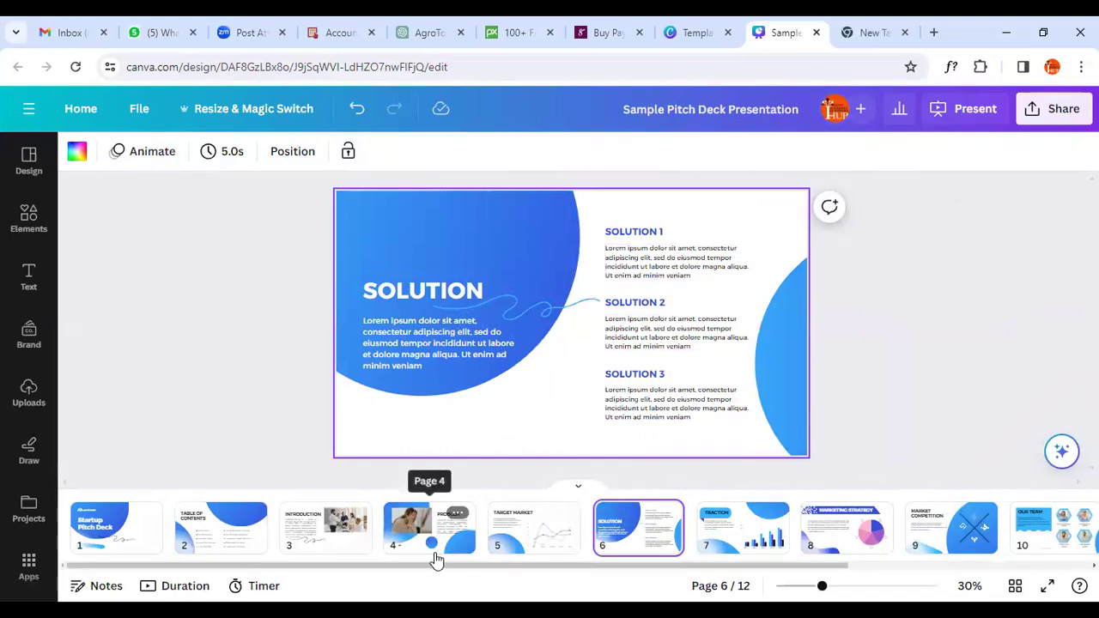
pyautogui.click(460, 536)
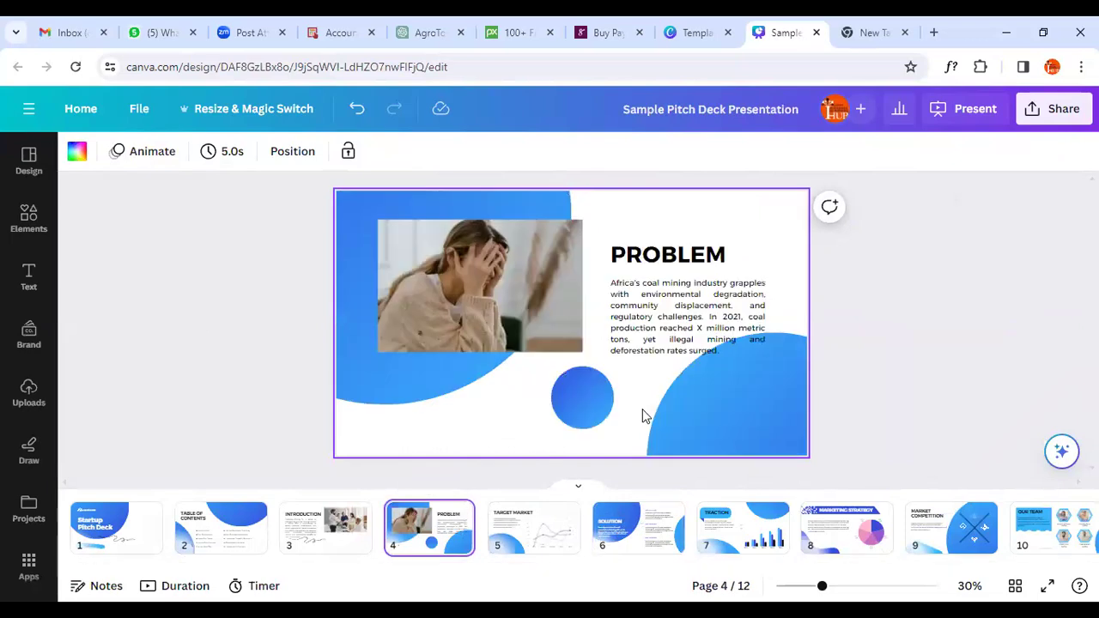
pyautogui.click(651, 529)
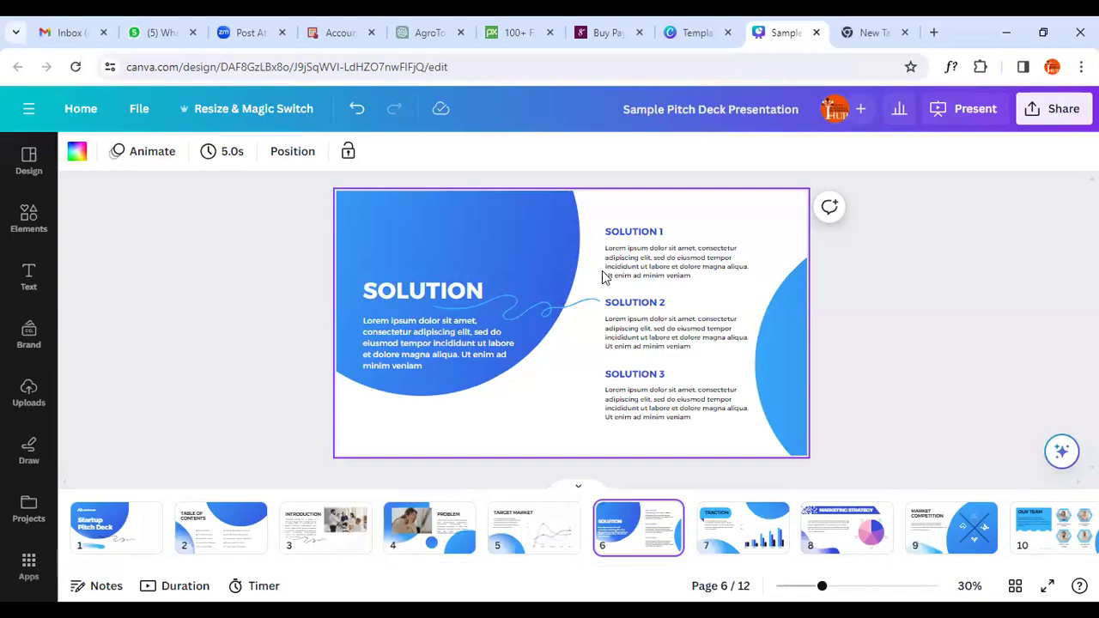
pyautogui.click(655, 265)
pyautogui.click(655, 264)
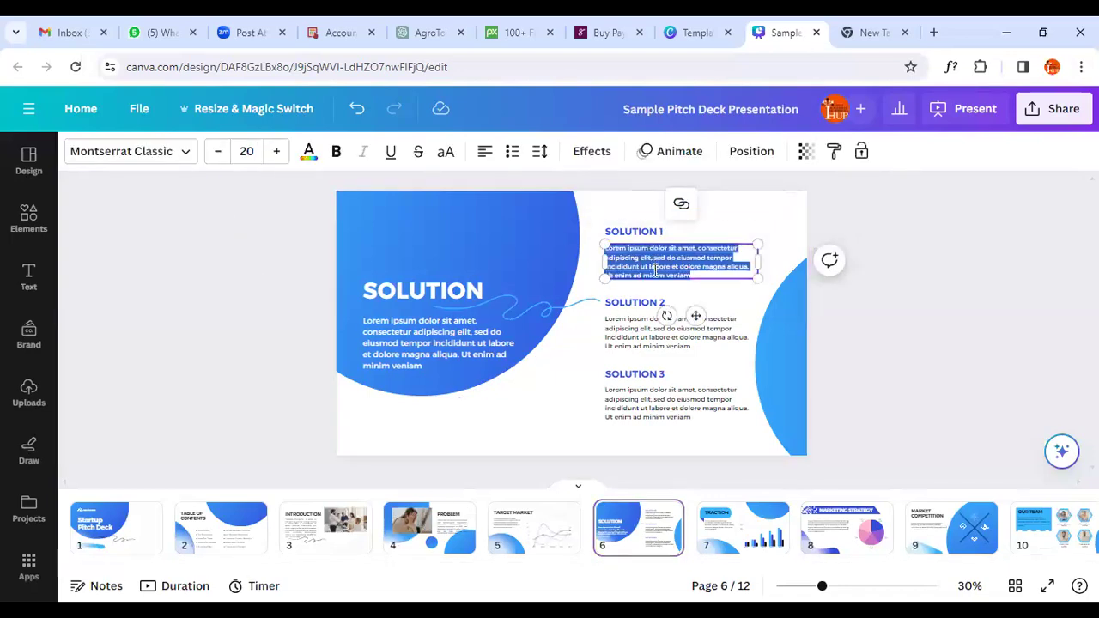
pyautogui.click(644, 335)
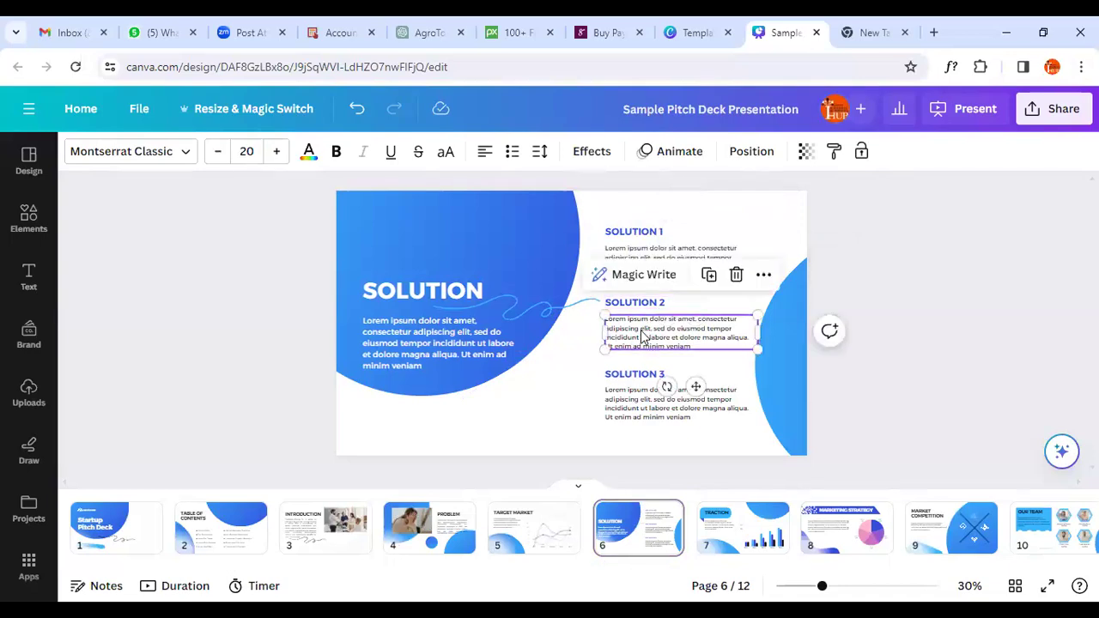
pyautogui.click(646, 396)
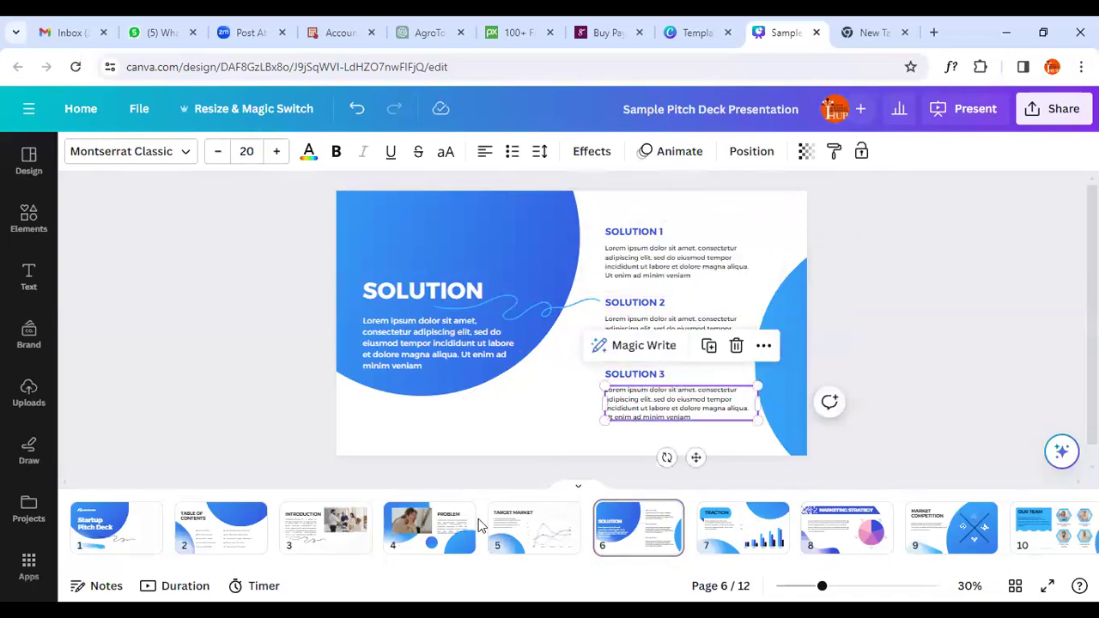
pyautogui.click(423, 560)
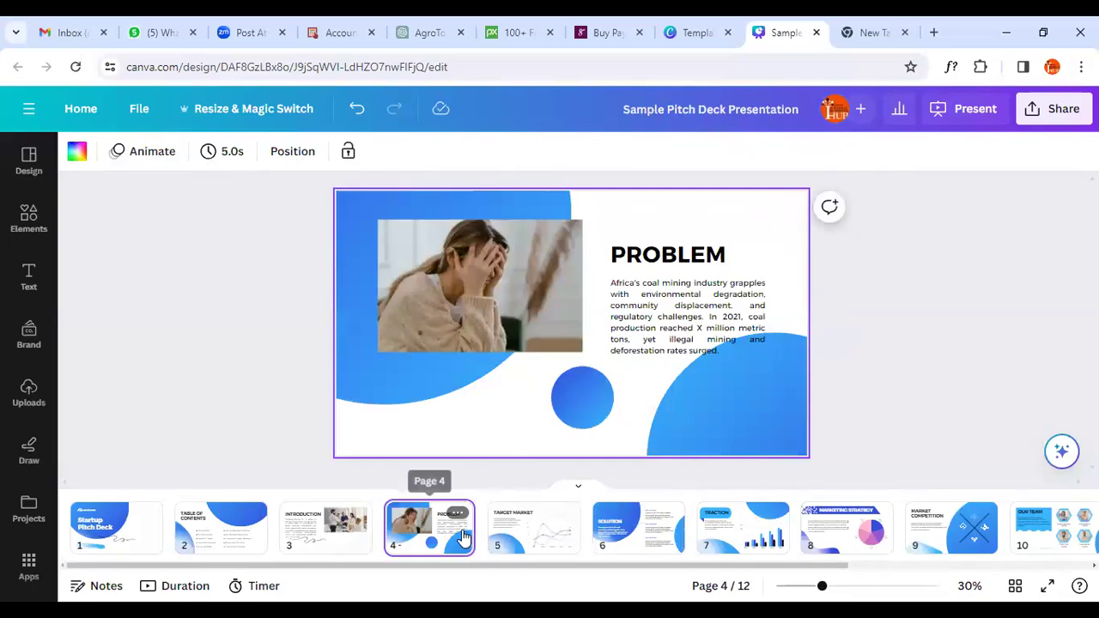
pyautogui.click(648, 545)
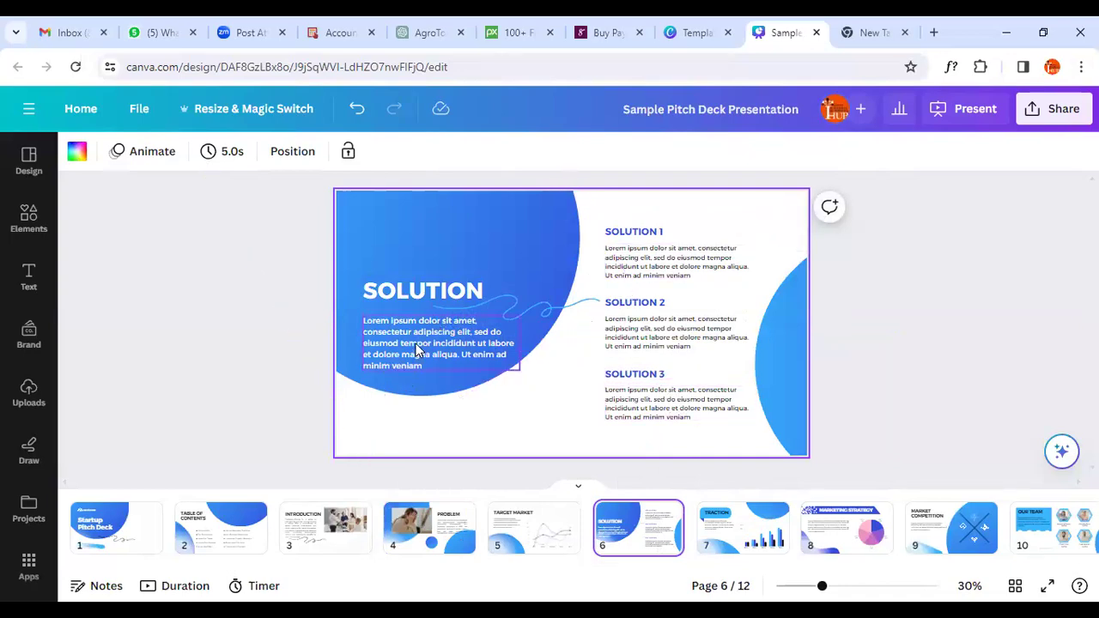
pyautogui.click(491, 259)
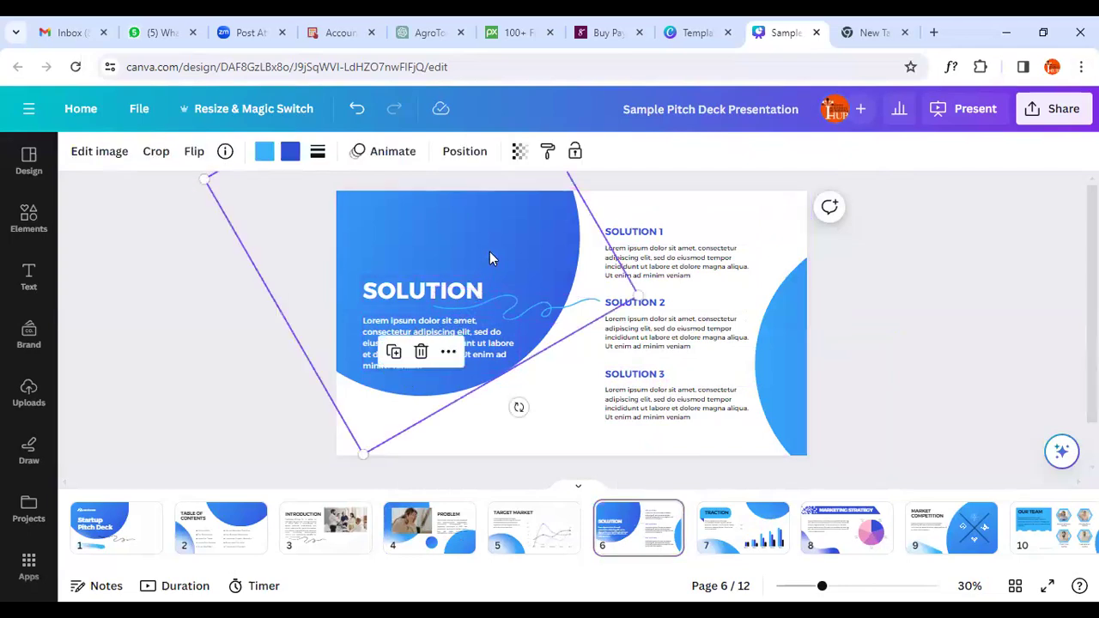
# - Open the bar chart's data on the Traction page and rename the Item 1 row "facebook"
pyautogui.click(762, 552)
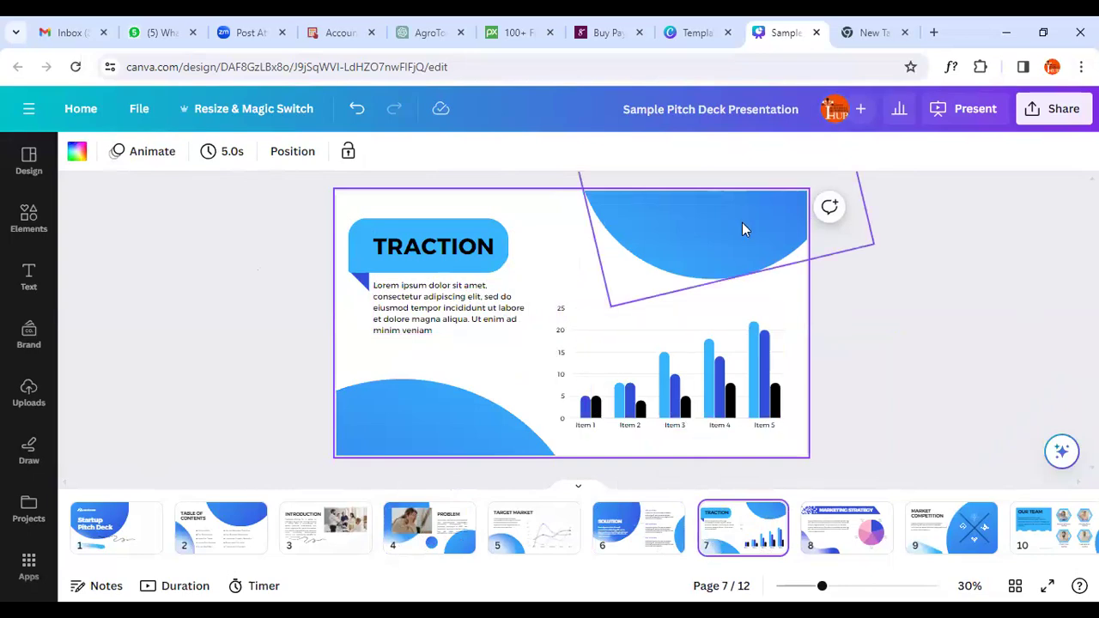
pyautogui.click(693, 416)
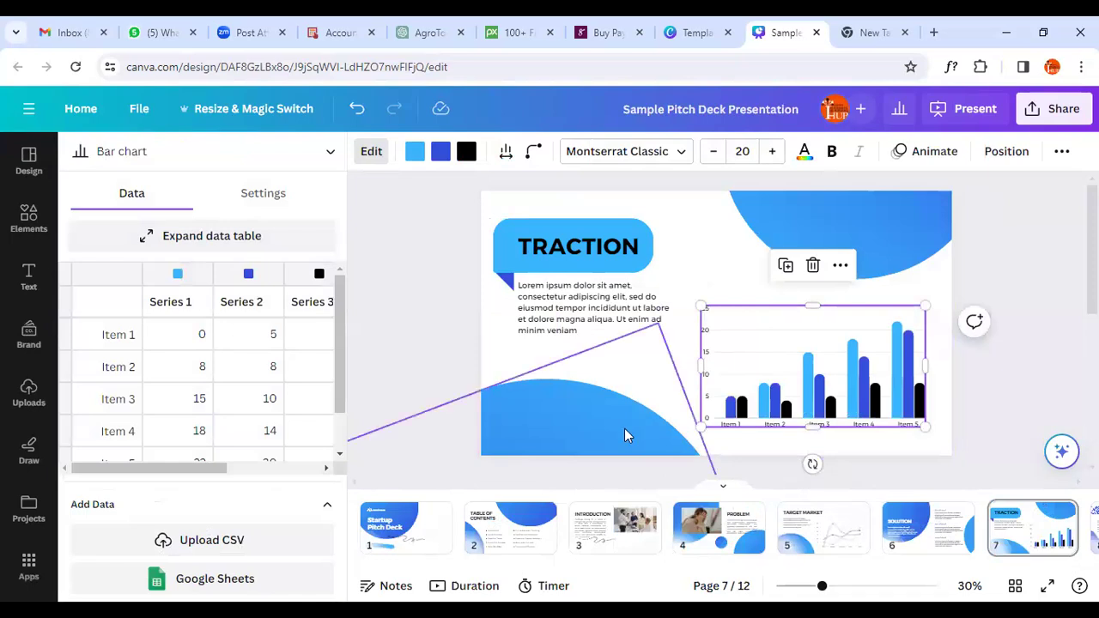
pyautogui.click(104, 334)
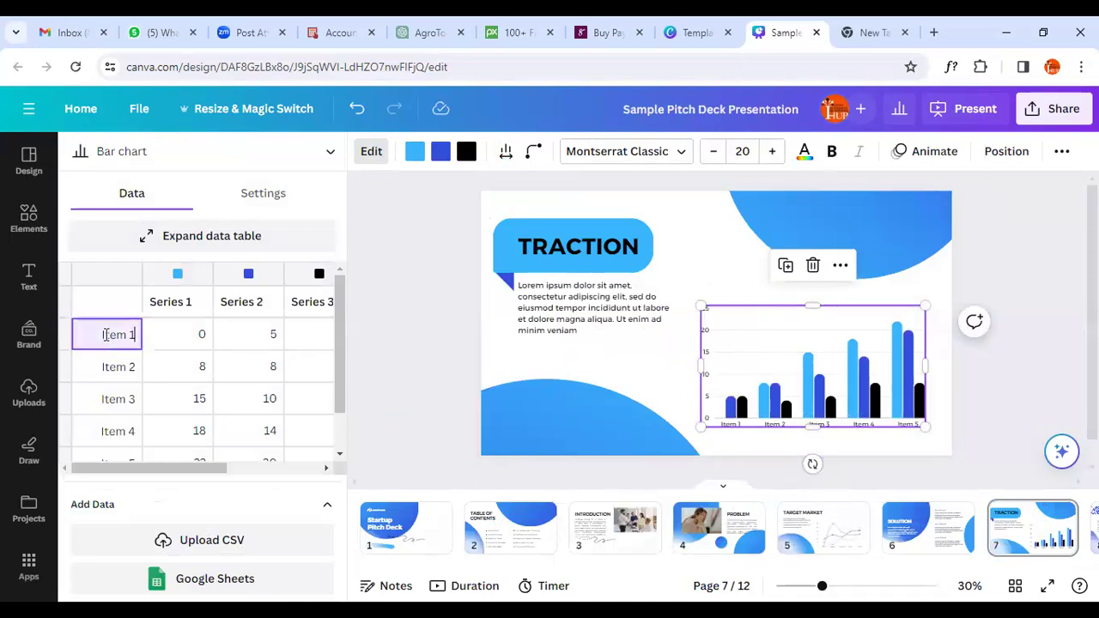
pyautogui.write('face')
pyautogui.press('BackSpace')
pyautogui.press('BackSpace')
pyautogui.press('BackSpace')
pyautogui.press('BackSpace')
pyautogui.press('BackSpace')
pyautogui.press('BackSpace')
pyautogui.press('BackSpace')
pyautogui.press('BackSpace')
pyautogui.press('BackSpace')
pyautogui.press('BackSpace')
pyautogui.write('facebooke')
# - Set the facebook row's Series 1 value to 50 and its Series 2 value to 35
pyautogui.click(199, 340)
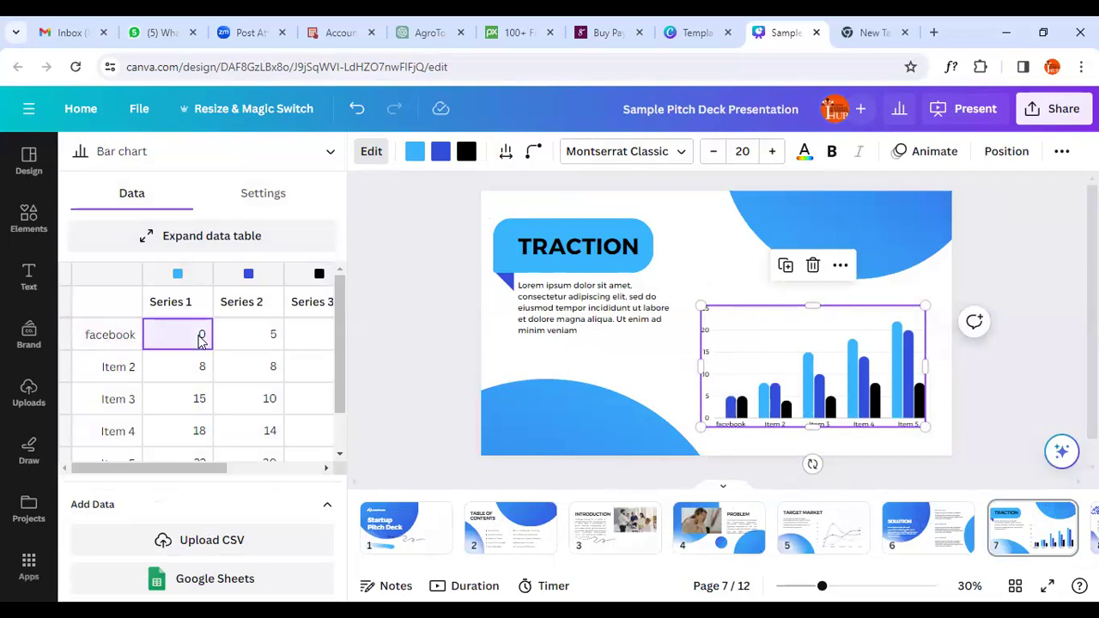
pyautogui.press('BackSpace')
pyautogui.write('50')
pyautogui.click(262, 342)
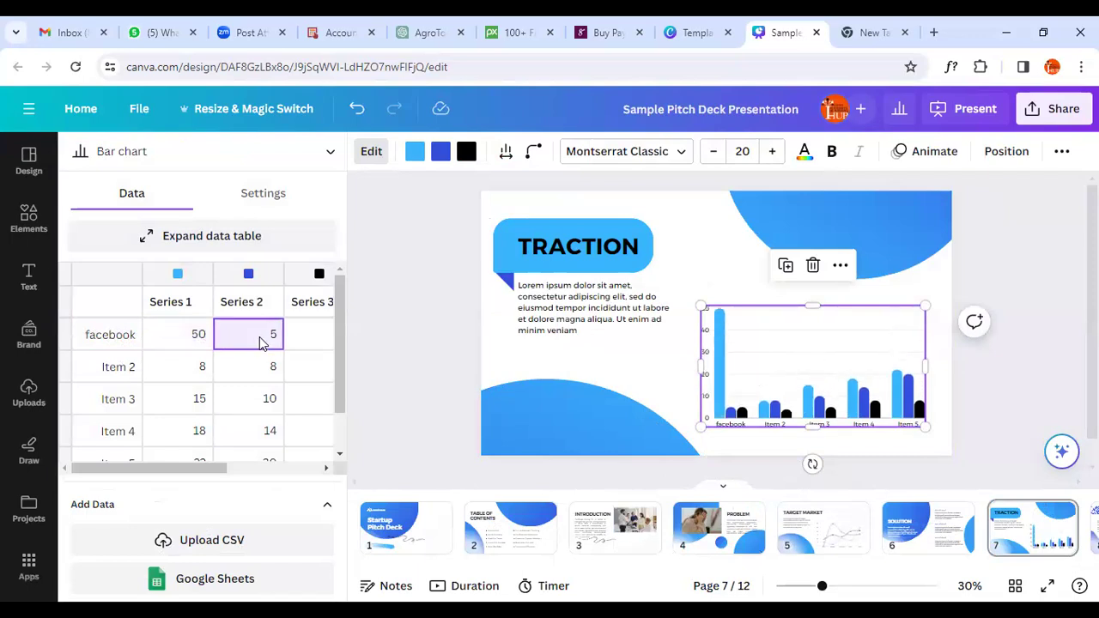
pyautogui.write('35')
pyautogui.click(321, 332)
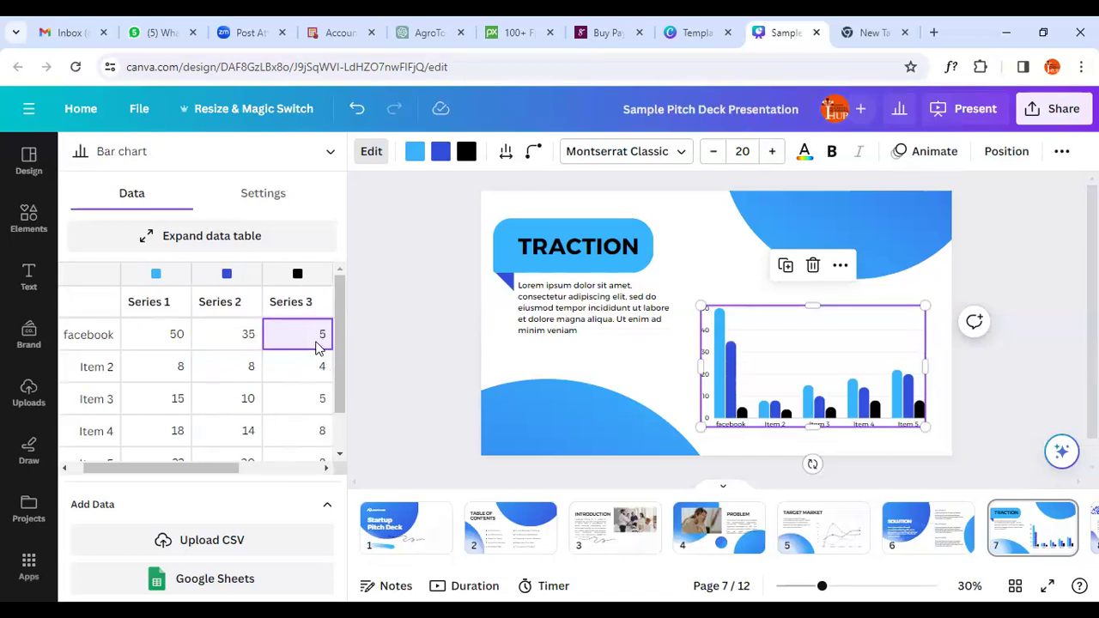
# - Rename the Item 2 row of the Traction chart's data "instagram"
pyautogui.click(90, 367)
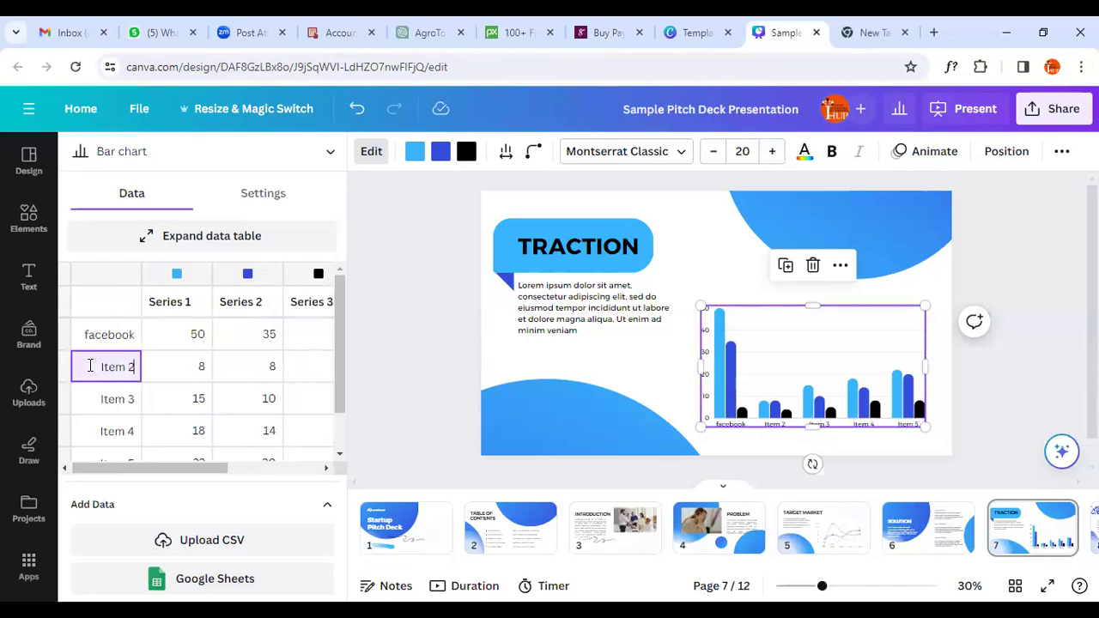
pyautogui.press('BackSpace')
pyautogui.press('BackSpace')
pyautogui.press('BackSpace')
pyautogui.press('BackSpace')
pyautogui.press('BackSpace')
pyautogui.press('BackSpace')
pyautogui.write('instagram')
pyautogui.click(200, 377)
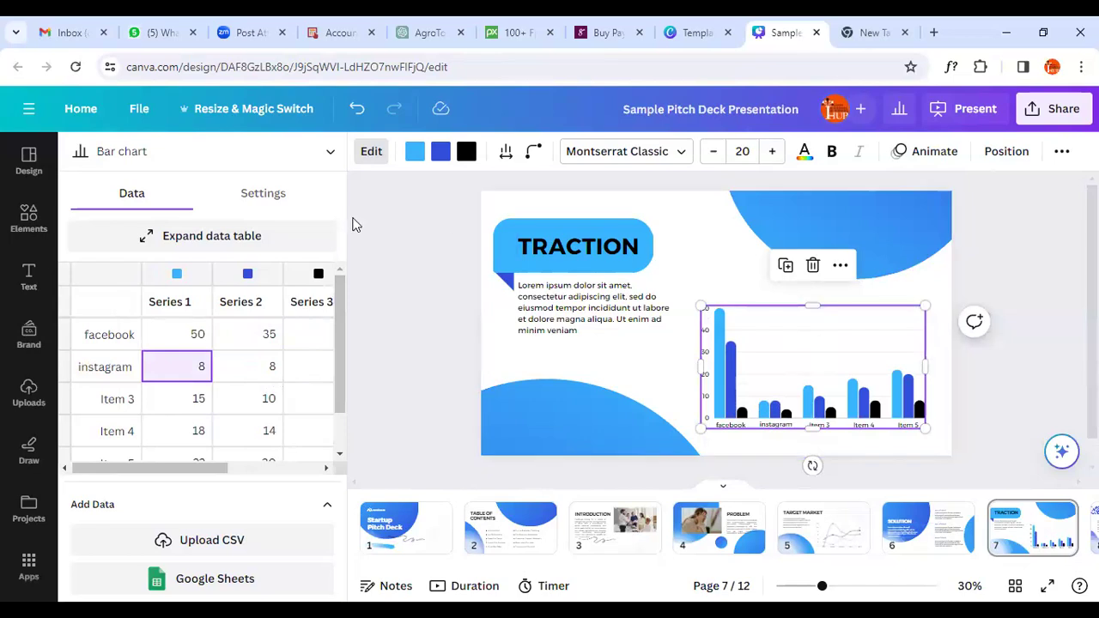
# - Try the line chart type for the Traction chart, and change it to a pie chart
pyautogui.click(330, 151)
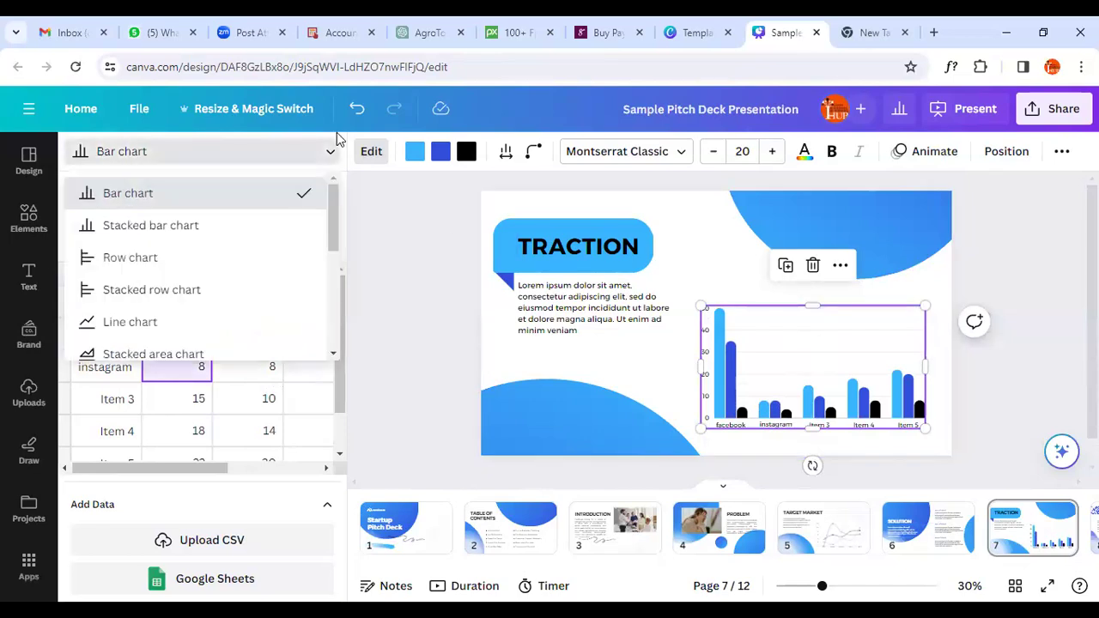
pyautogui.click(211, 336)
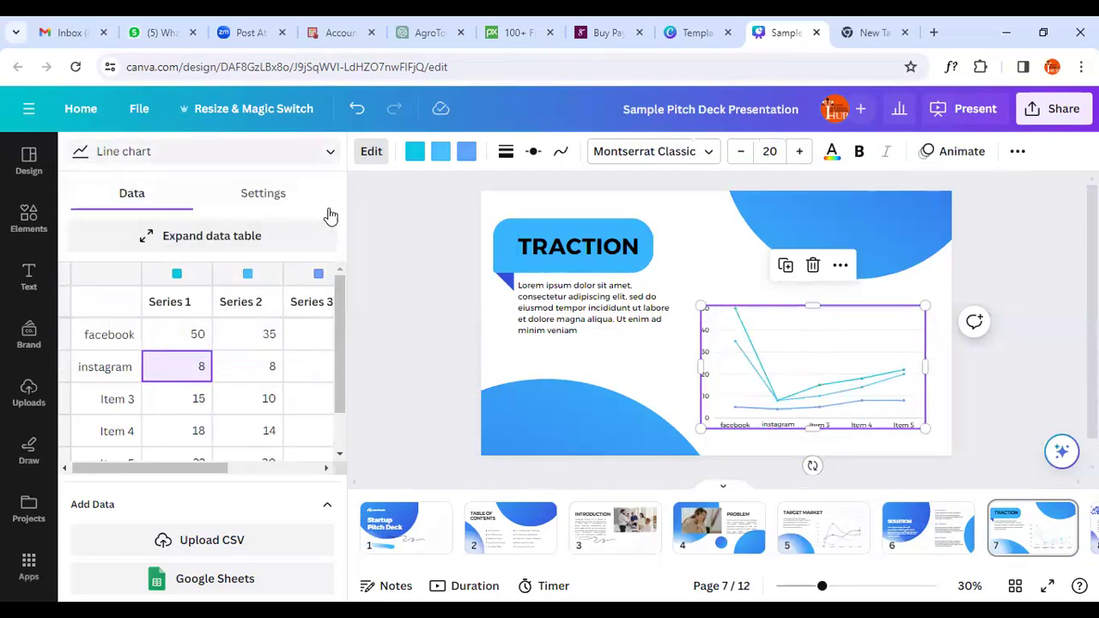
pyautogui.click(330, 151)
pyautogui.moveTo(335, 249); pyautogui.dragTo(341, 304)
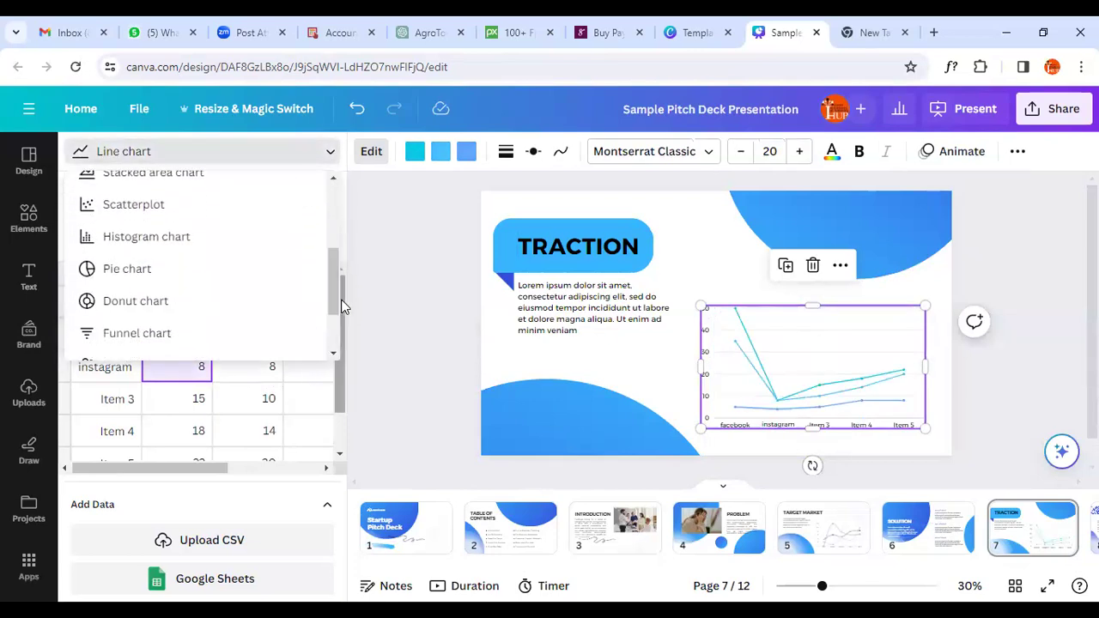
pyautogui.click(169, 273)
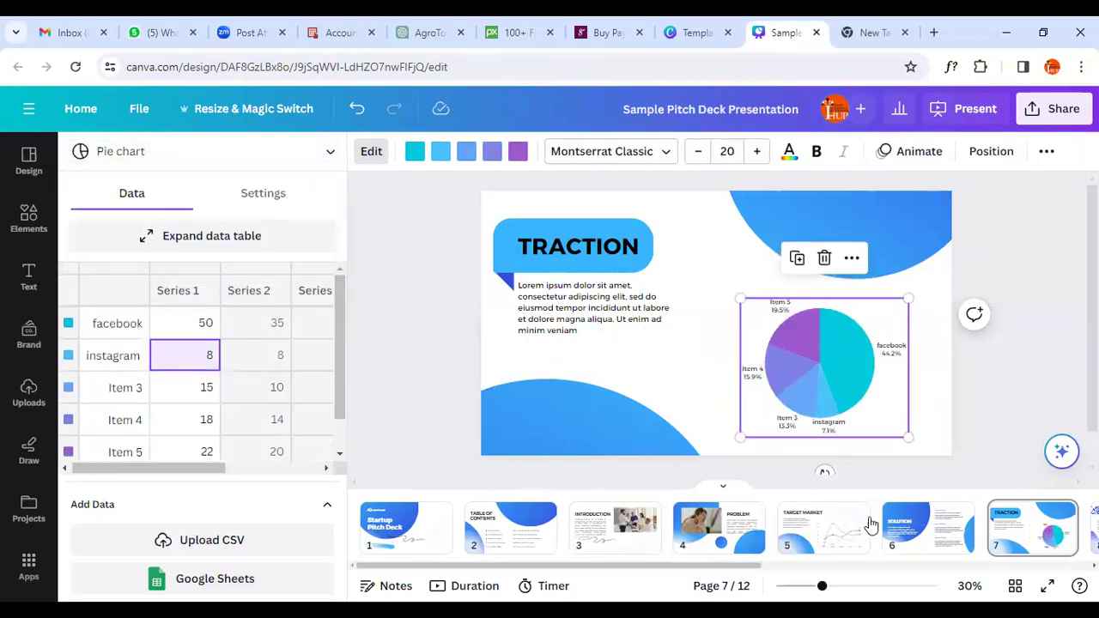
# - Open the Marketing Strategy page, switch to ChatGPT and draft a prompt reading "marketing strategy in", correcting its spelling
pyautogui.moveTo(678, 568); pyautogui.dragTo(846, 564)
pyautogui.click(807, 549)
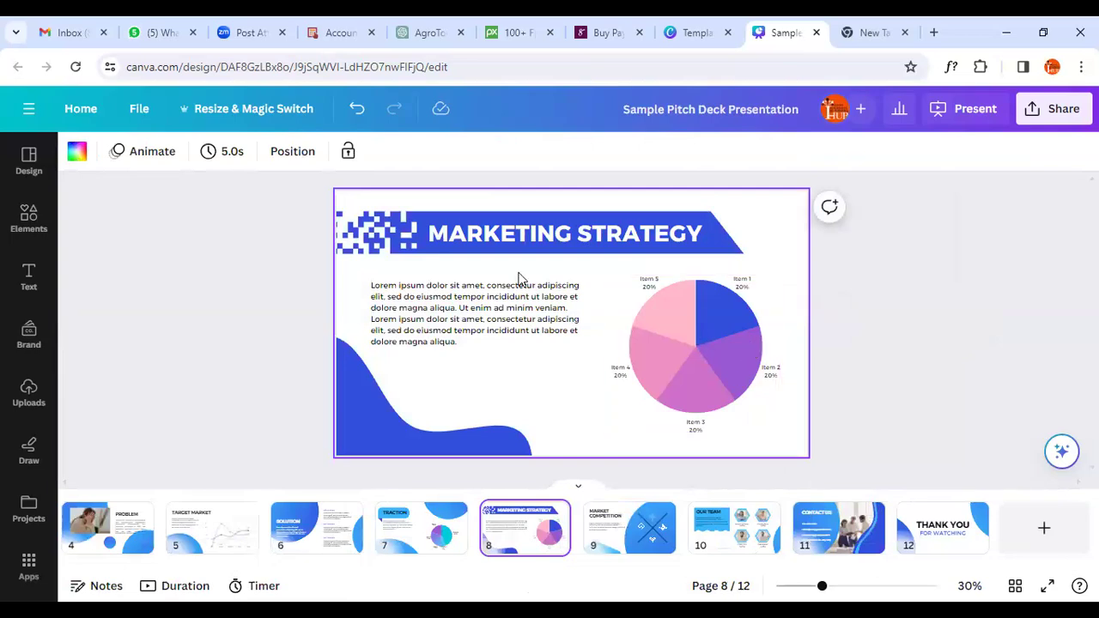
pyautogui.click(420, 32)
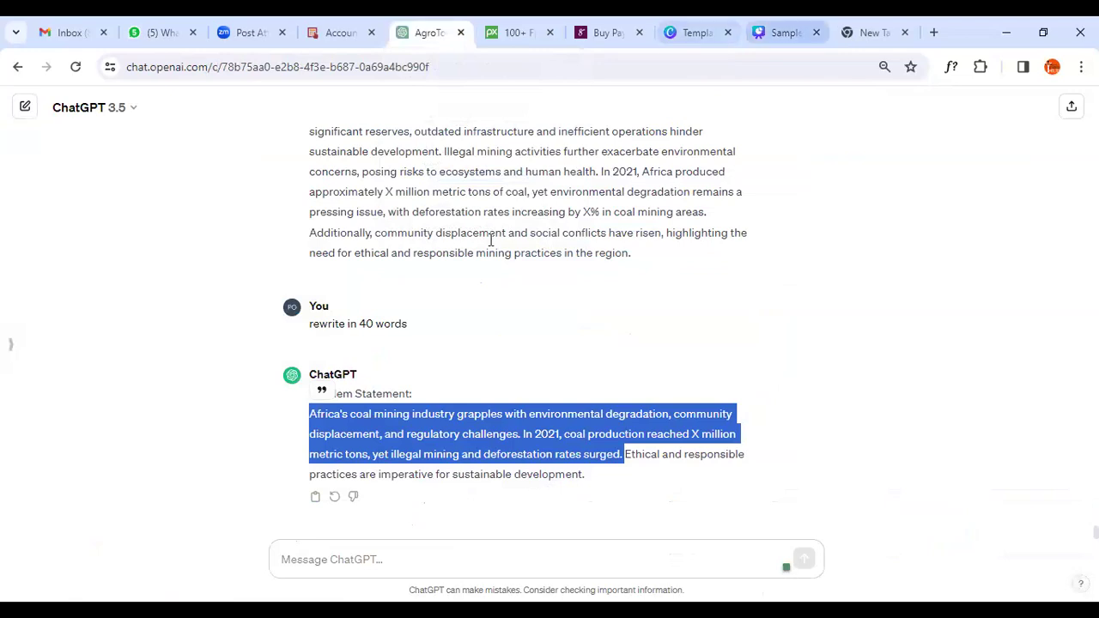
pyautogui.click(367, 551)
pyautogui.write('mar')
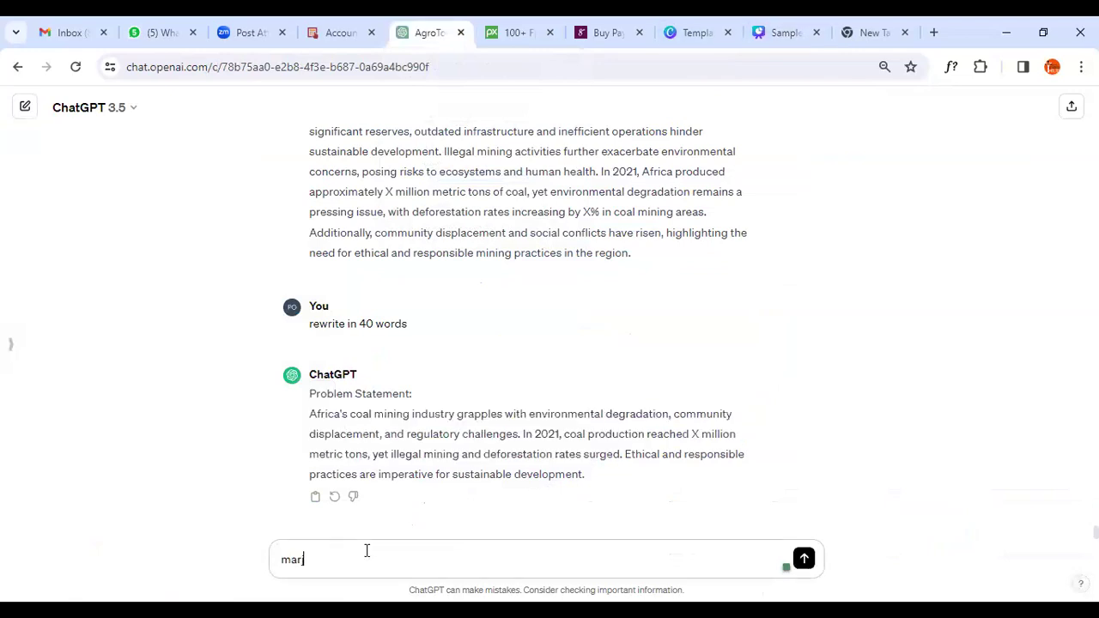
pyautogui.write('ng stratgety')
pyautogui.doubleClick(369, 560)
pyautogui.rightClick(370, 560)
pyautogui.click(435, 252)
pyautogui.write('in')
# - Check the placeholder text on the Marketing Strategy page, and submit the ChatGPT prompt shortened to "marketing strategy"
pyautogui.click(798, 24)
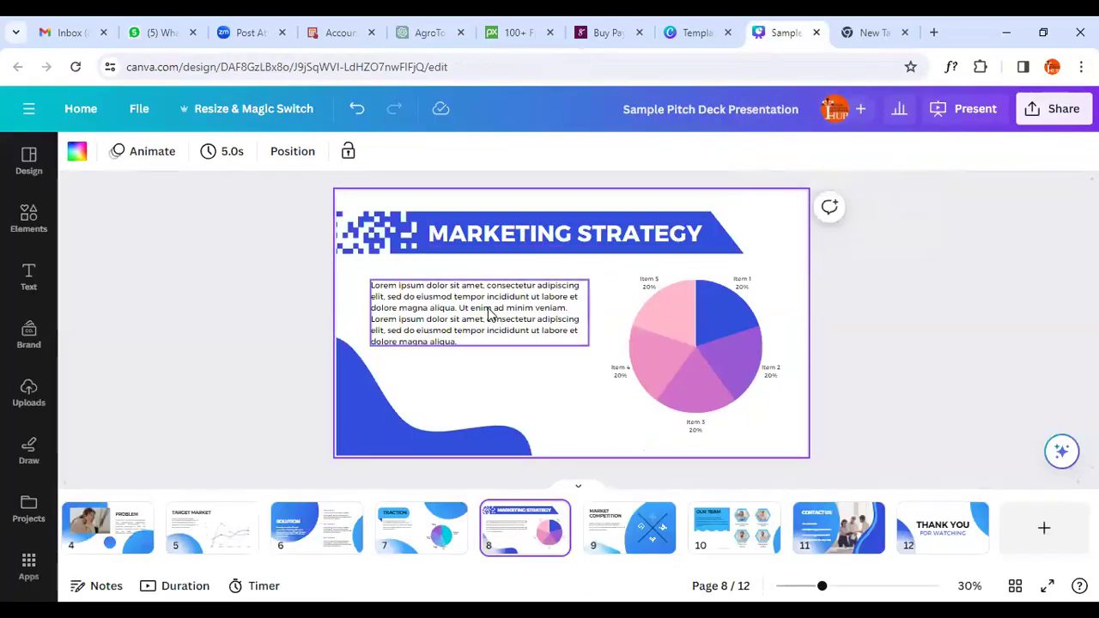
pyautogui.click(422, 34)
pyautogui.press('BackSpace')
pyautogui.press('BackSpace')
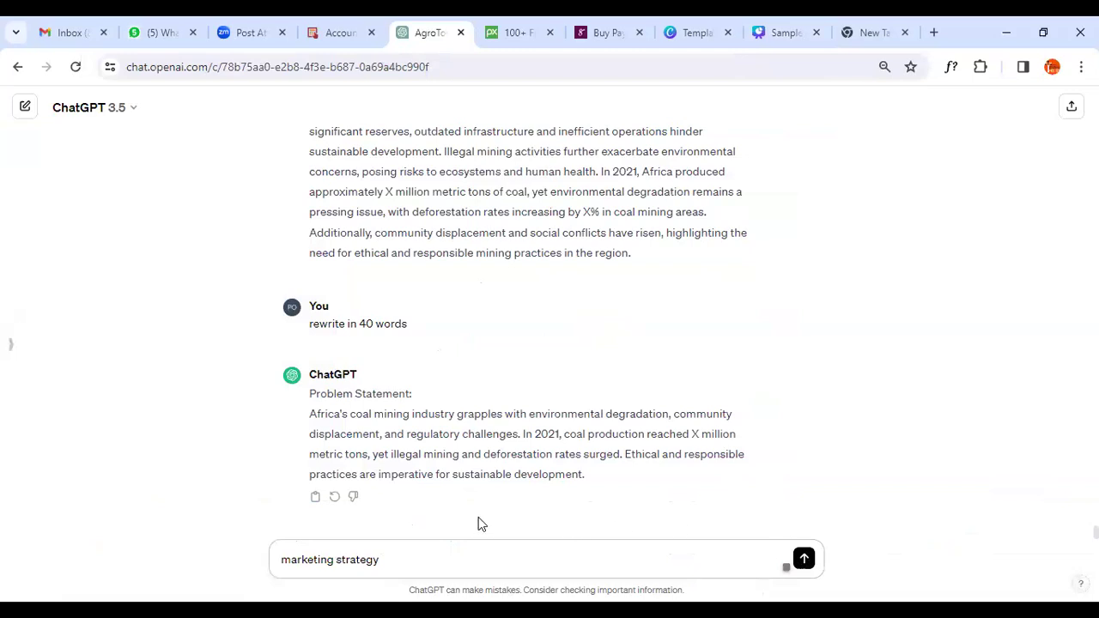
pyautogui.press('Return')
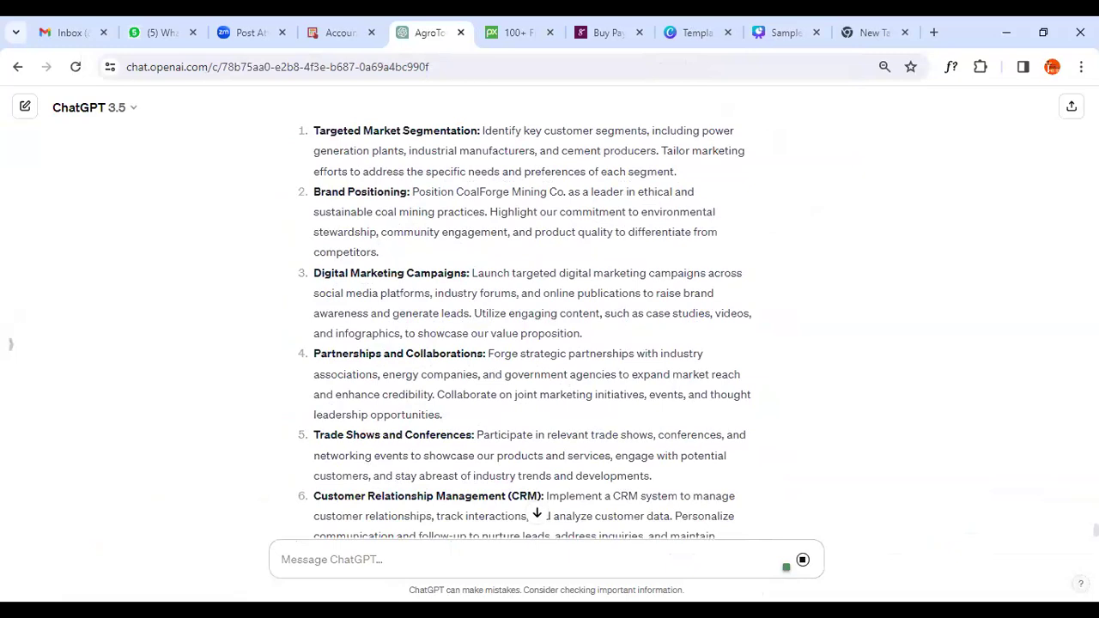
# - Regenerate ChatGPT's marketing strategy answer, and open the prompt for editing with a new line added
pyautogui.scroll(-4, 532, 343)
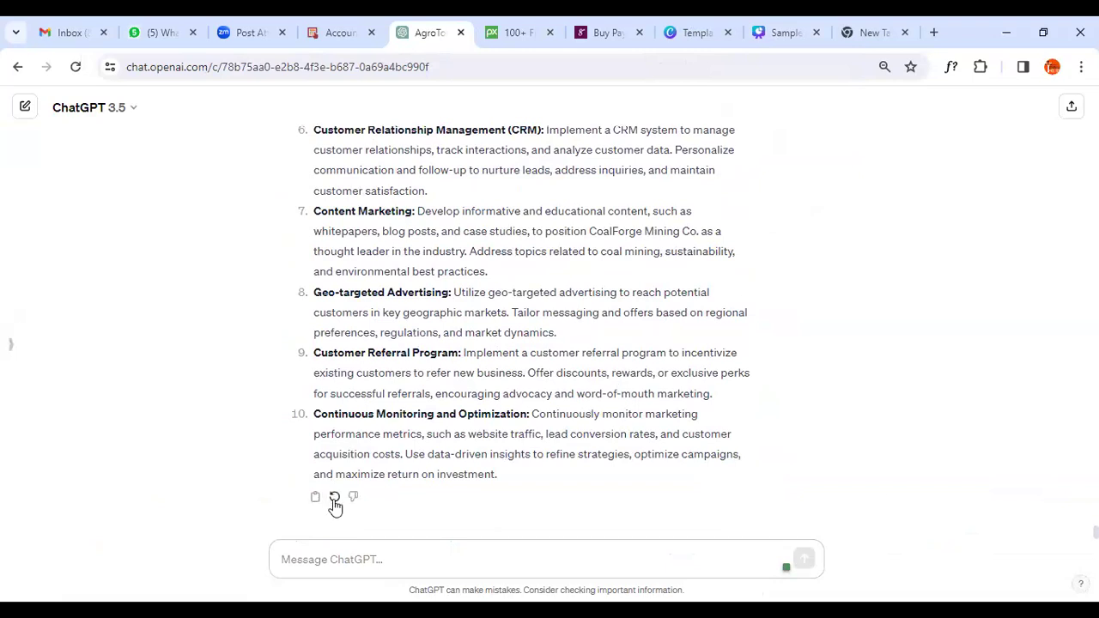
pyautogui.click(335, 500)
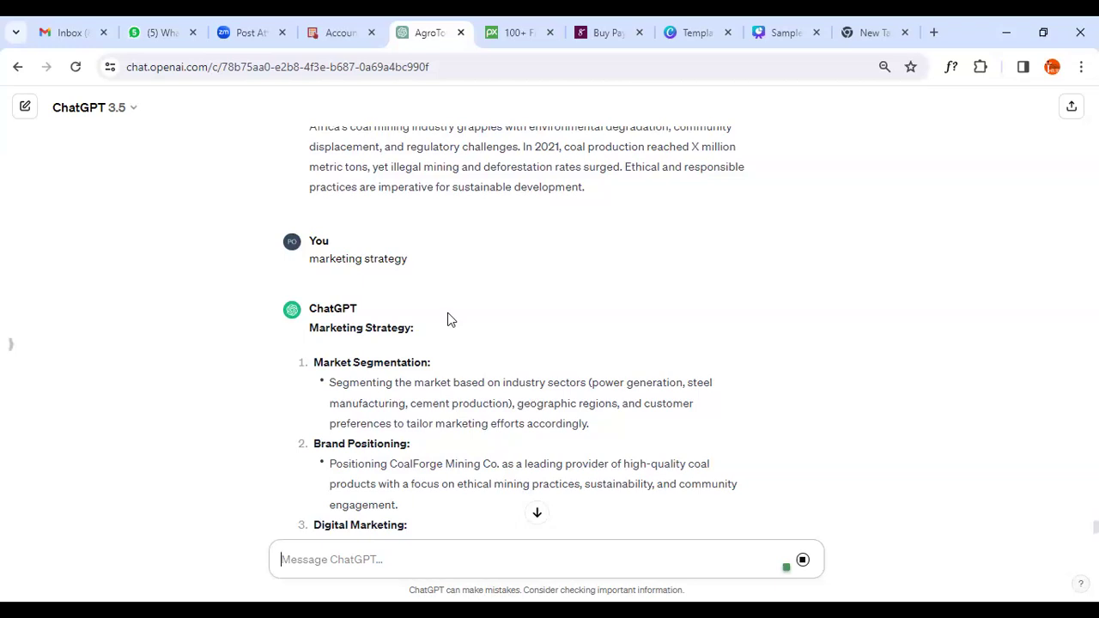
pyautogui.click(318, 286)
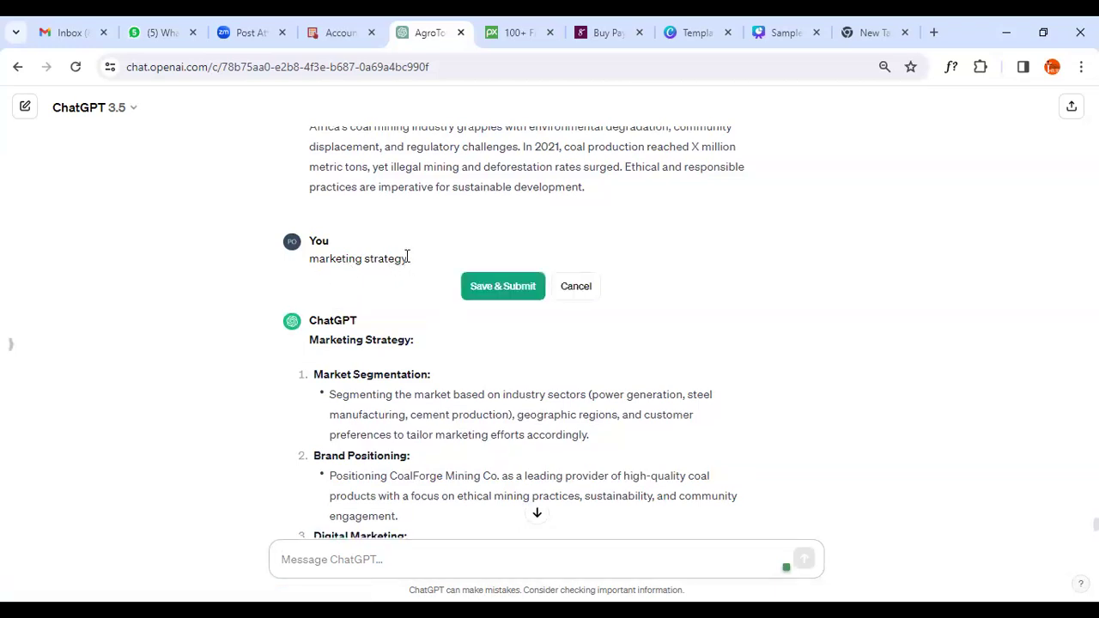
pyautogui.press('Return')
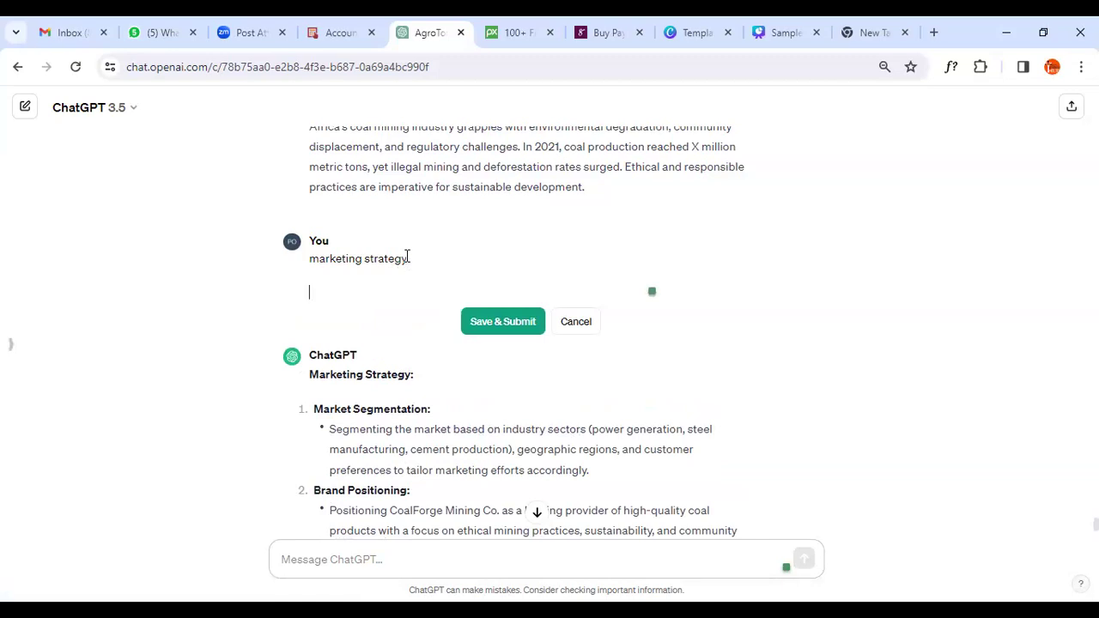
# - Return to Canva and examine the Marketing Strategy pie chart's data values for Items 1 to 5
pyautogui.click(767, 33)
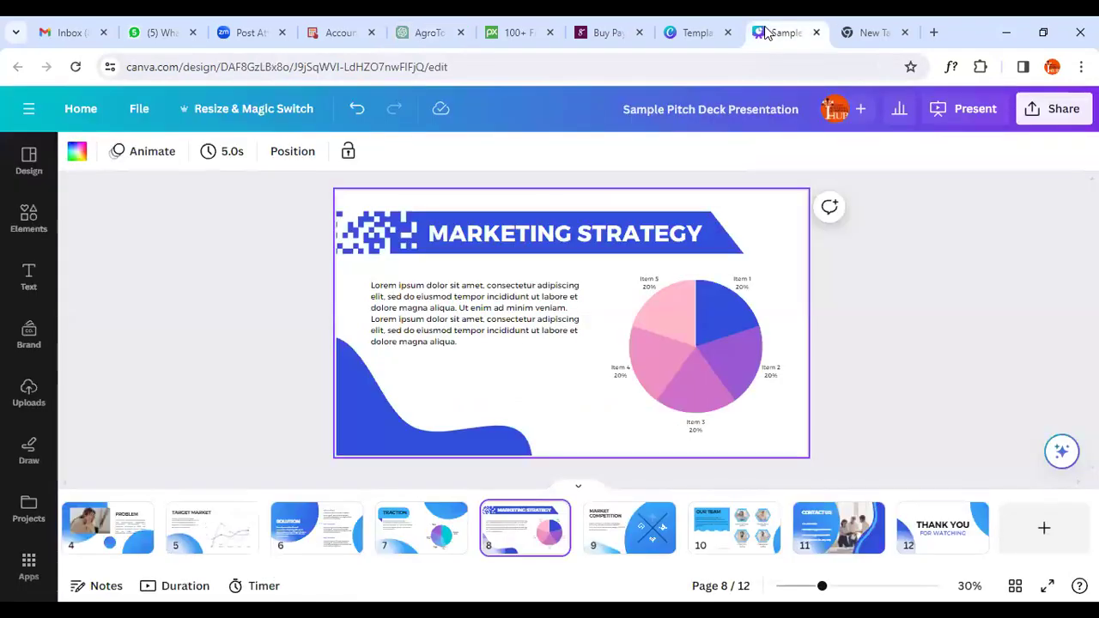
pyautogui.click(668, 280)
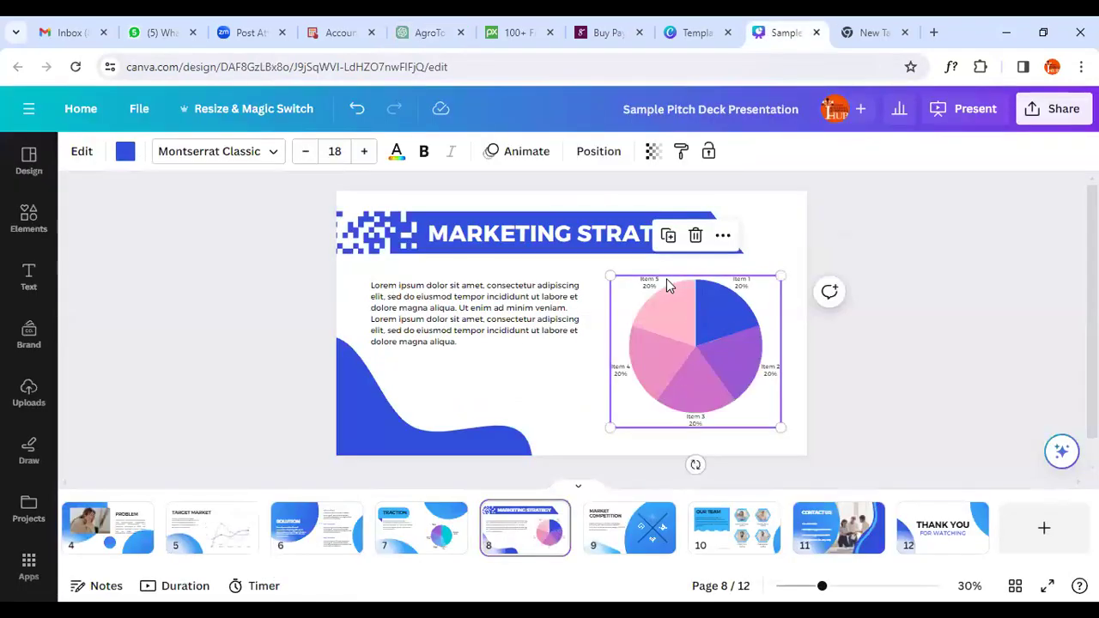
pyautogui.click(481, 326)
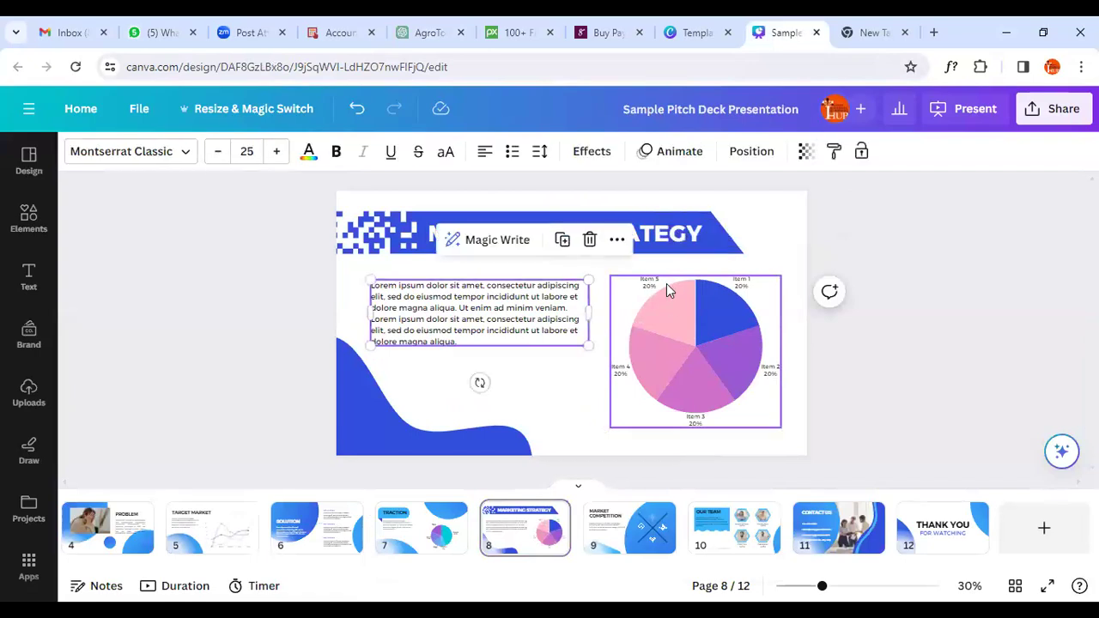
pyautogui.doubleClick(695, 352)
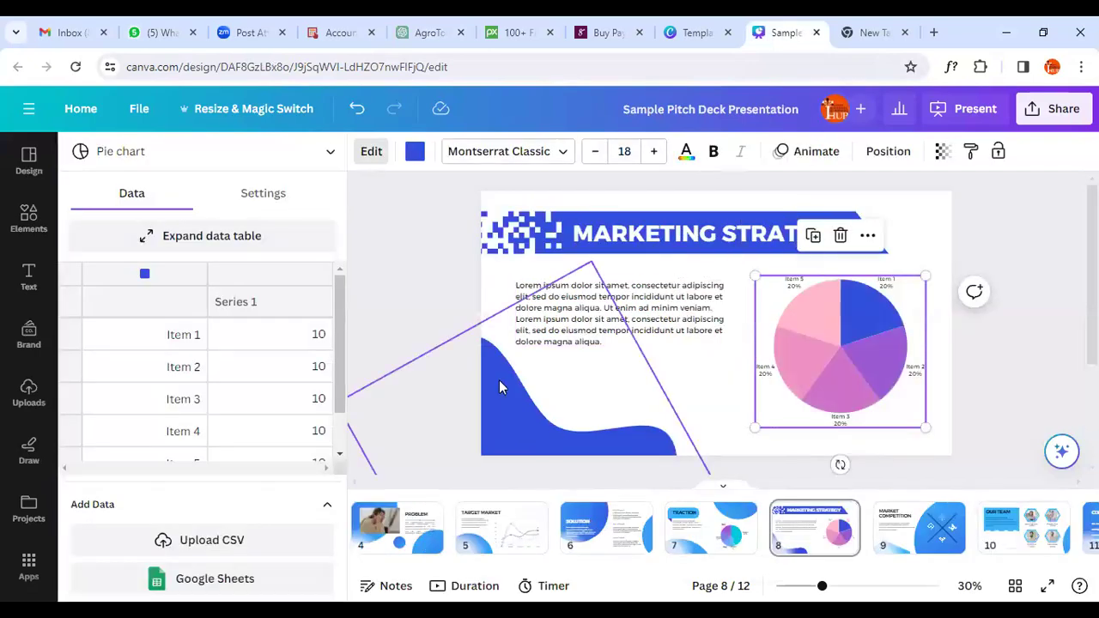
pyautogui.click(292, 342)
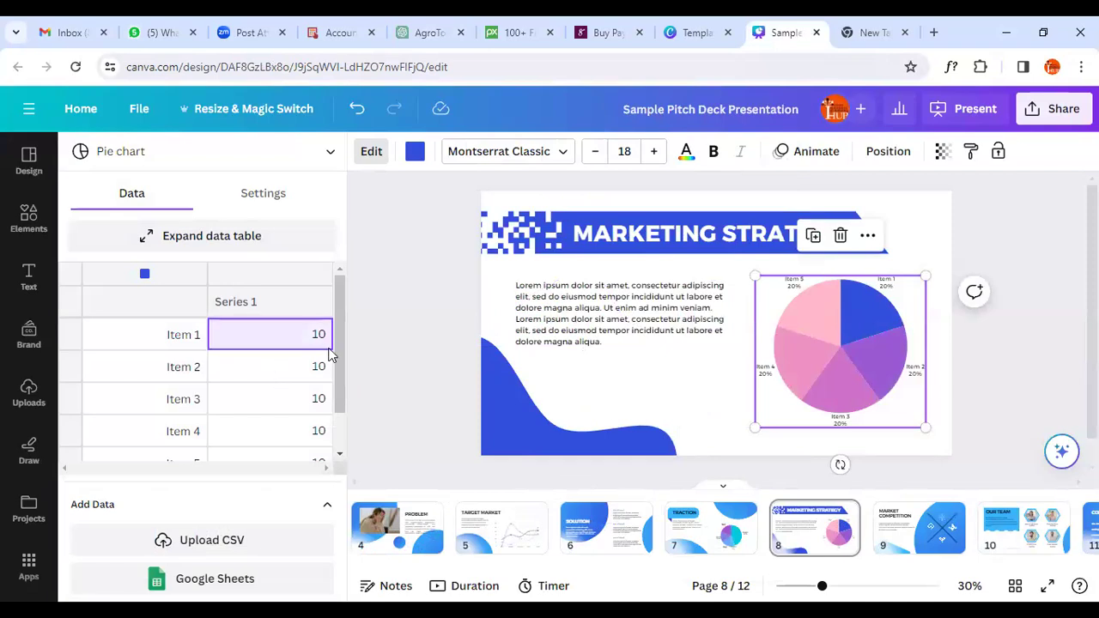
pyautogui.click(293, 381)
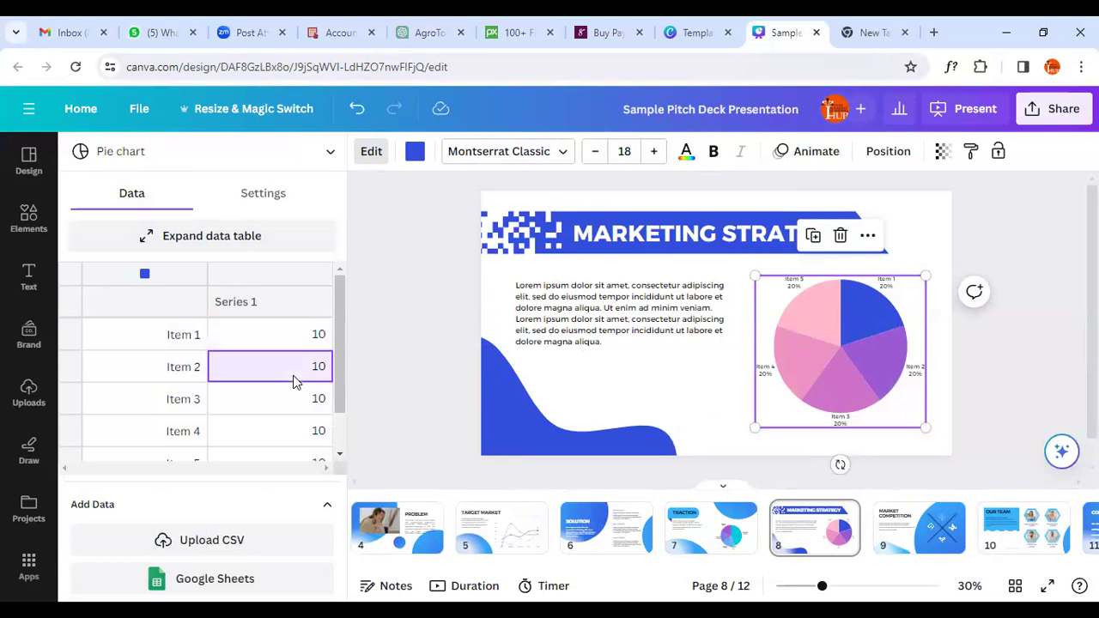
pyautogui.click(309, 425)
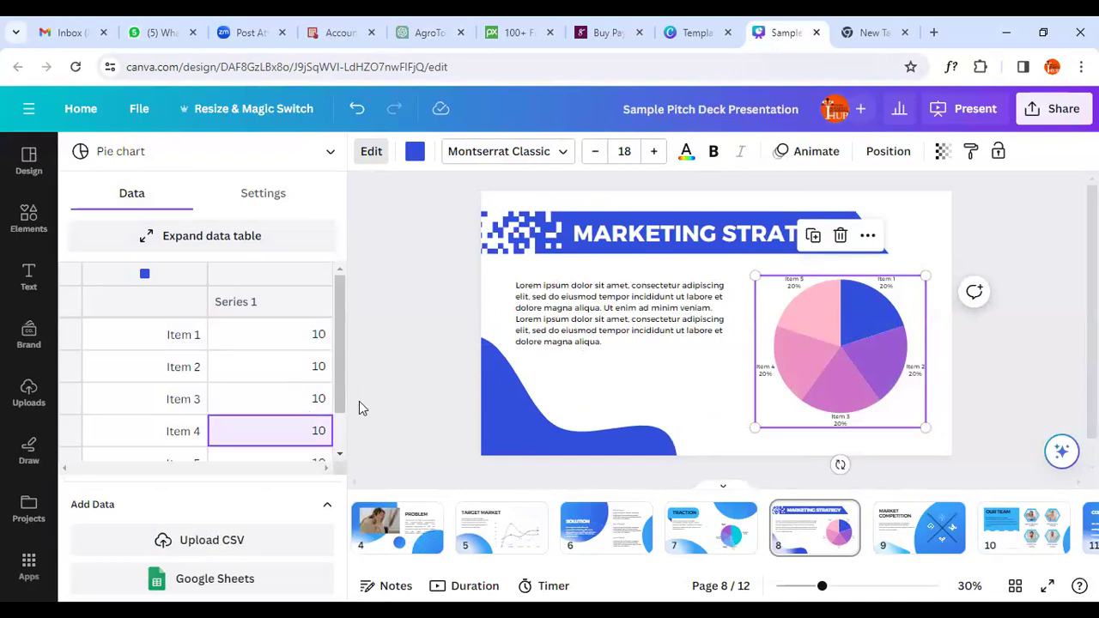
pyautogui.scroll(-2, 343, 407)
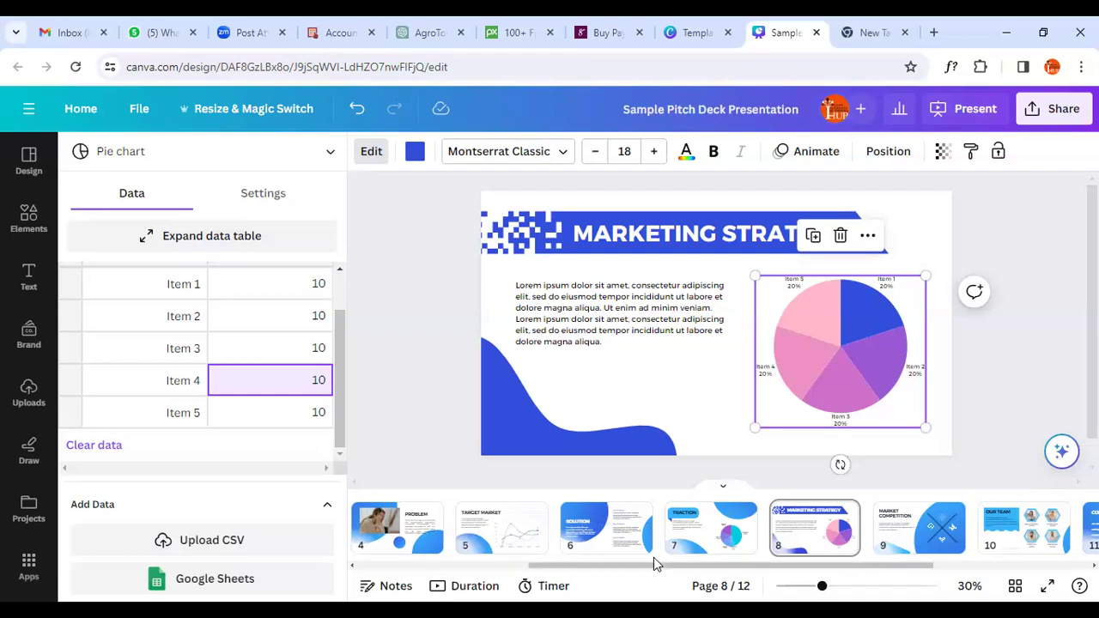
# - Open the Market Competition page and select the uppermost white icon between the crossed lines
pyautogui.moveTo(708, 567); pyautogui.dragTo(757, 567)
pyautogui.click(805, 522)
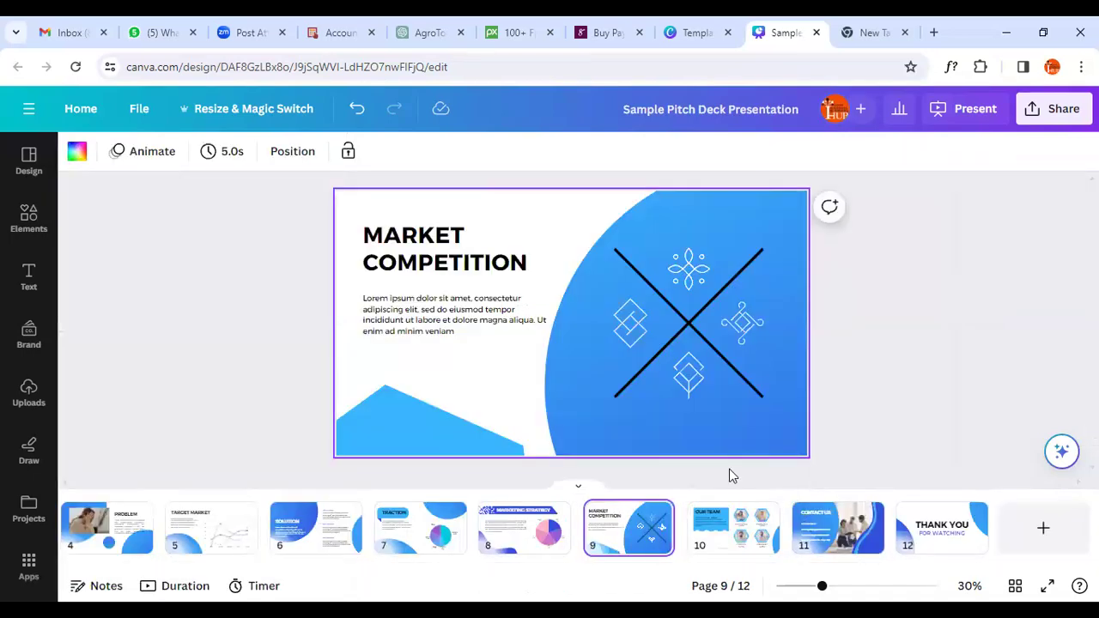
pyautogui.click(732, 425)
pyautogui.click(690, 282)
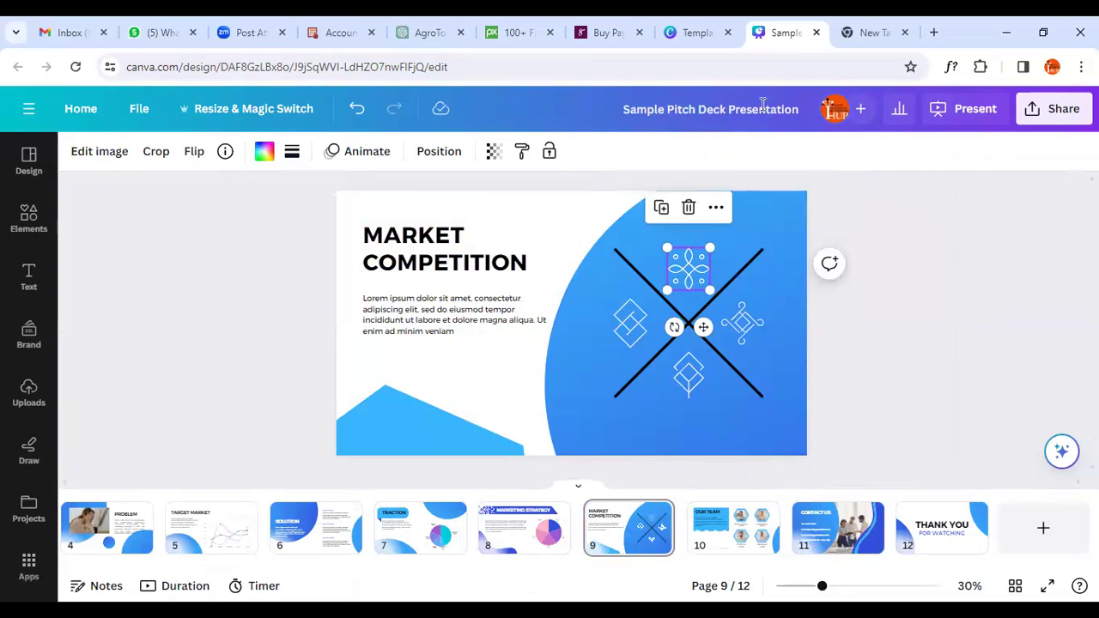
# - Switch to the empty browser tab, search Google for images of "dangote" and look through the results
pyautogui.click(845, 33)
pyautogui.click(594, 66)
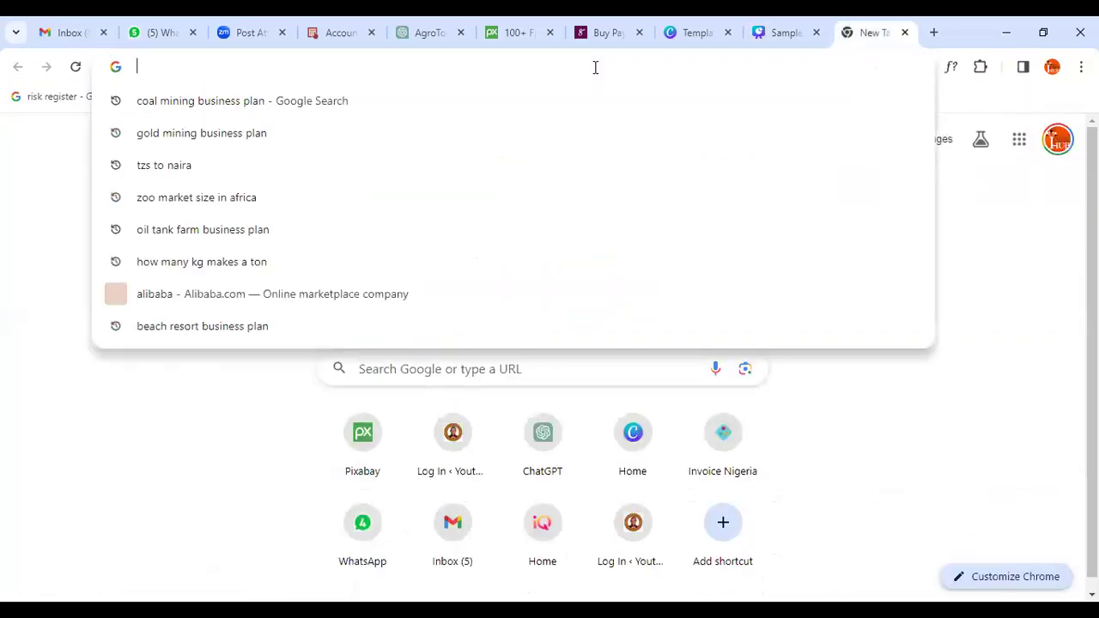
pyautogui.write('dangi')
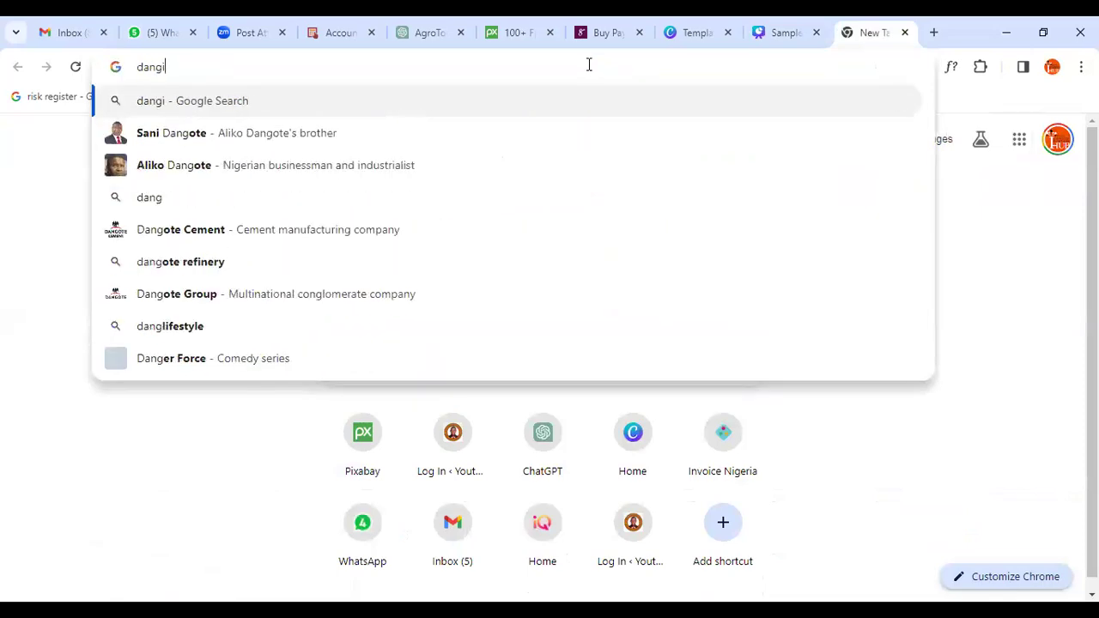
pyautogui.press('BackSpace')
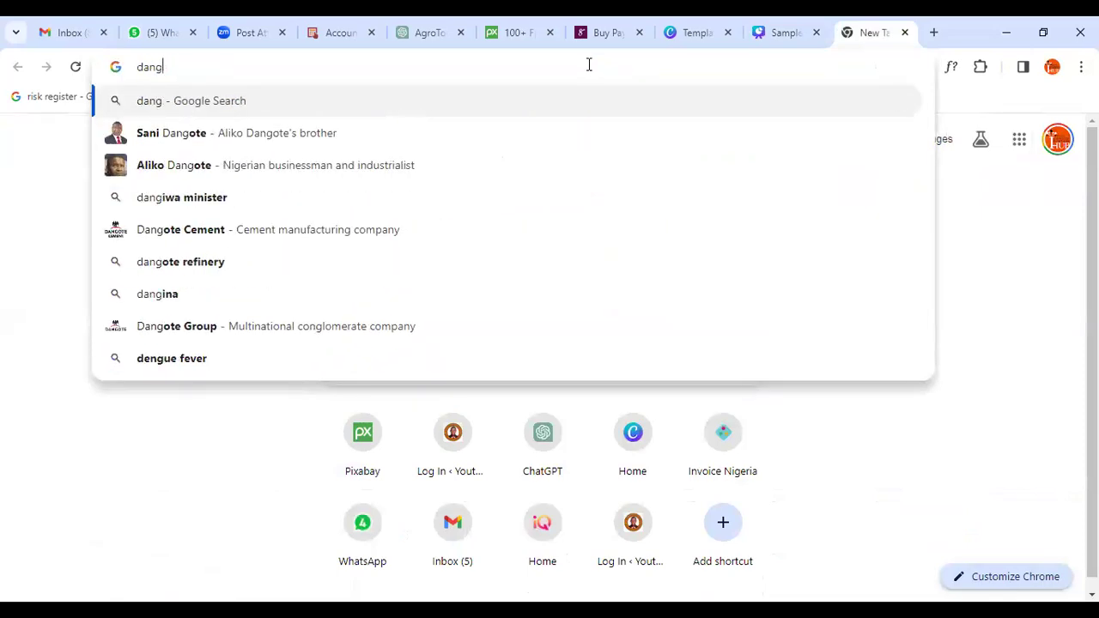
pyautogui.write('ote')
pyautogui.press('Return')
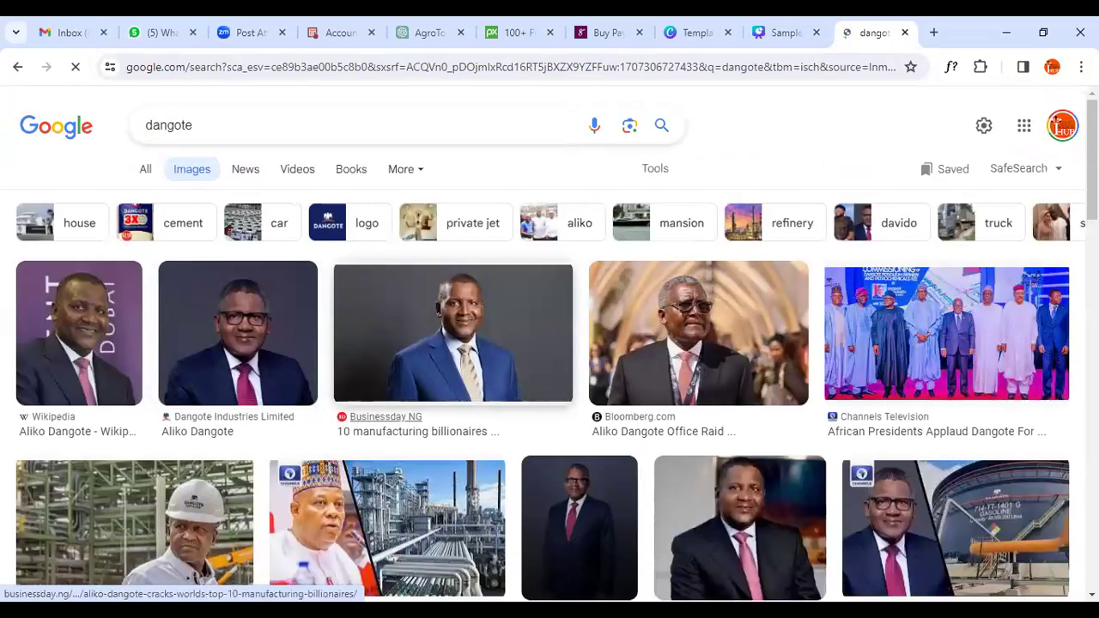
pyautogui.scroll(-9, 453, 335)
pyautogui.scroll(5, 452, 335)
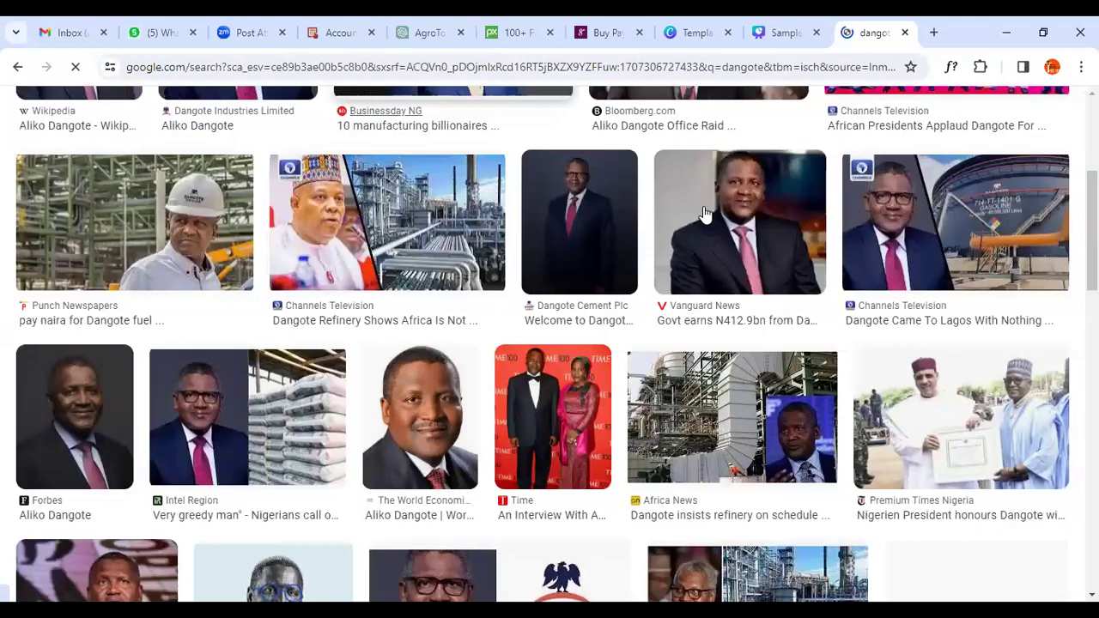
pyautogui.scroll(4, 275, 324)
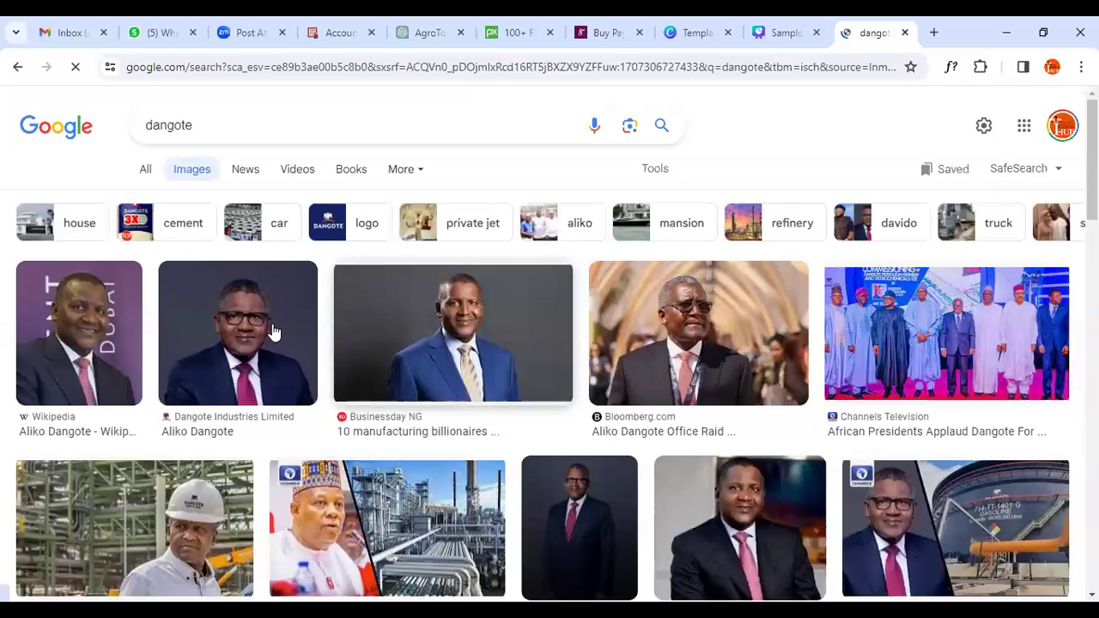
# - Refine the Google image search to "dangote logo"
pyautogui.click(216, 117)
pyautogui.write('lo')
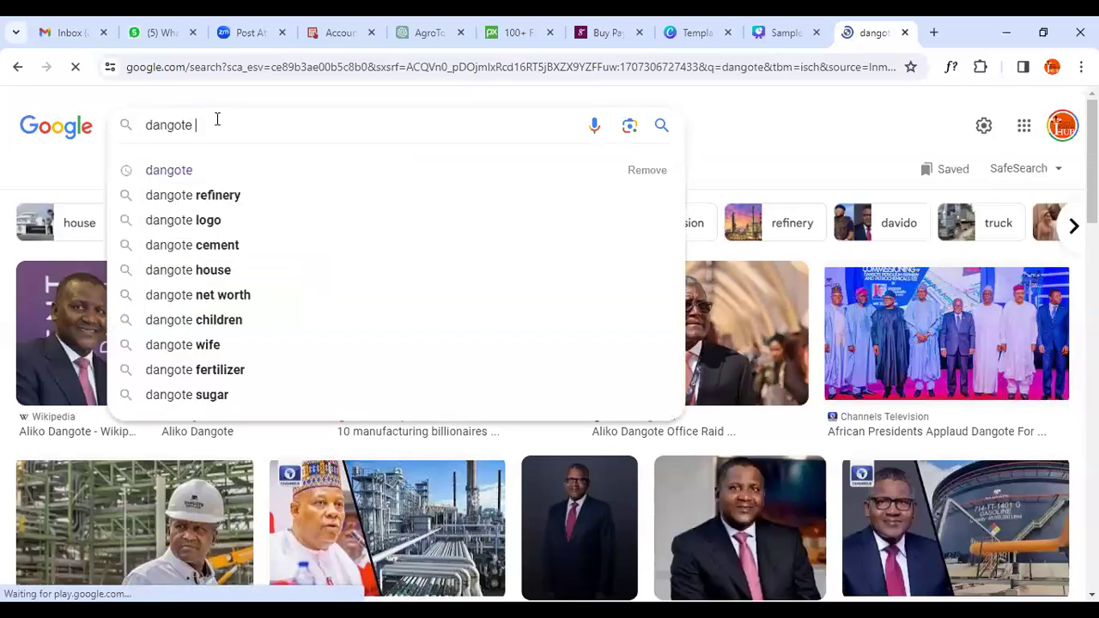
pyautogui.write('go')
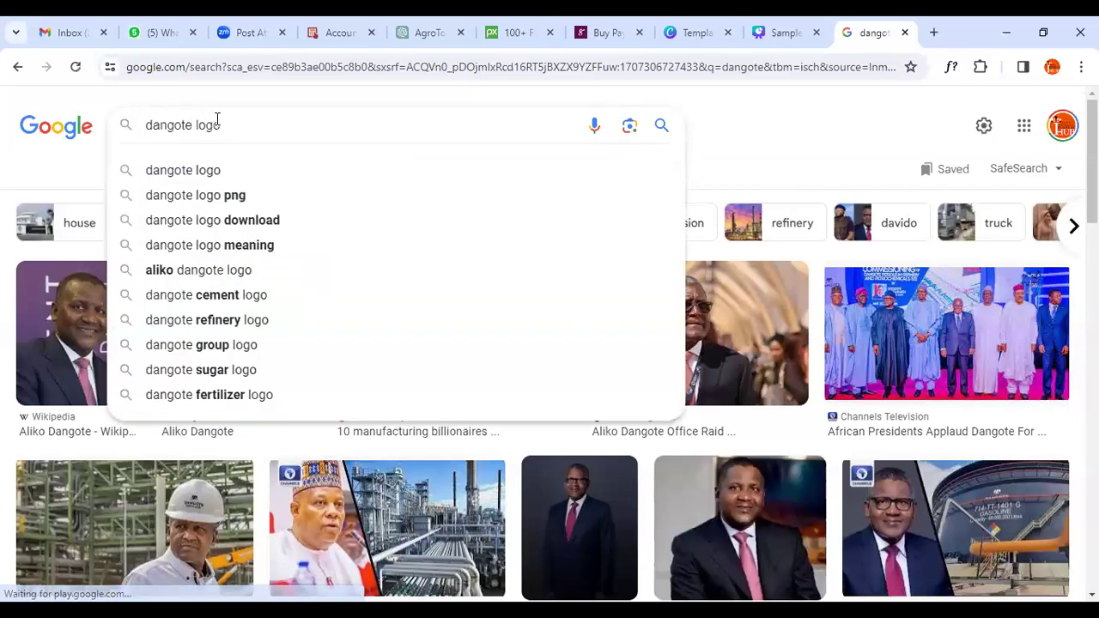
pyautogui.press('Return')
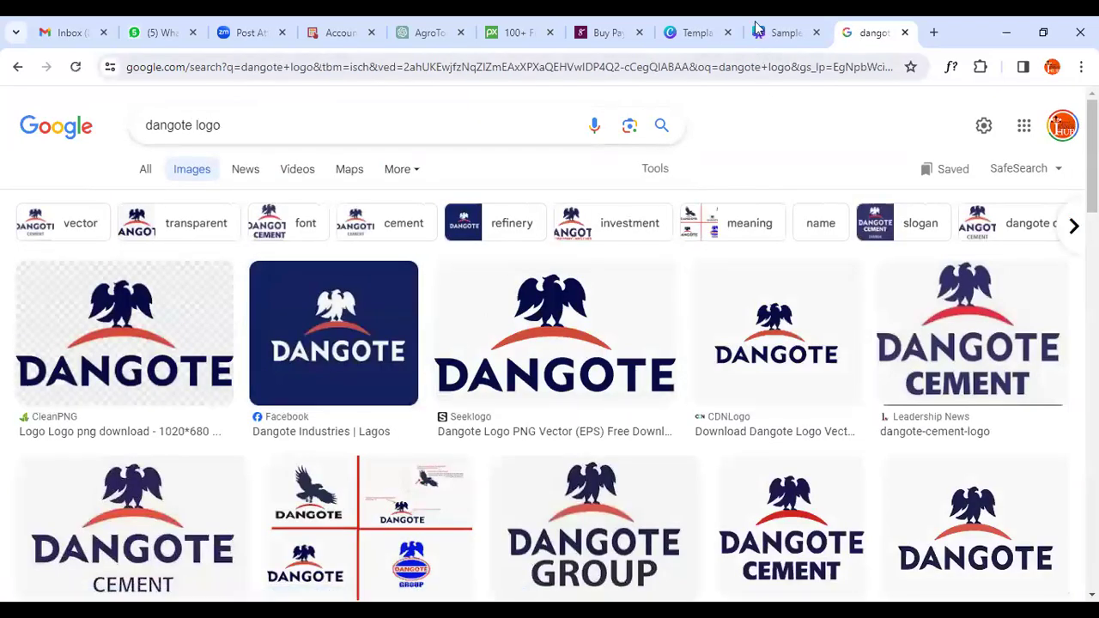
# - Return to the Canva pitch deck and place the uploaded EFCC logo on the Market Competition page over the uppermost white icon
pyautogui.click(782, 32)
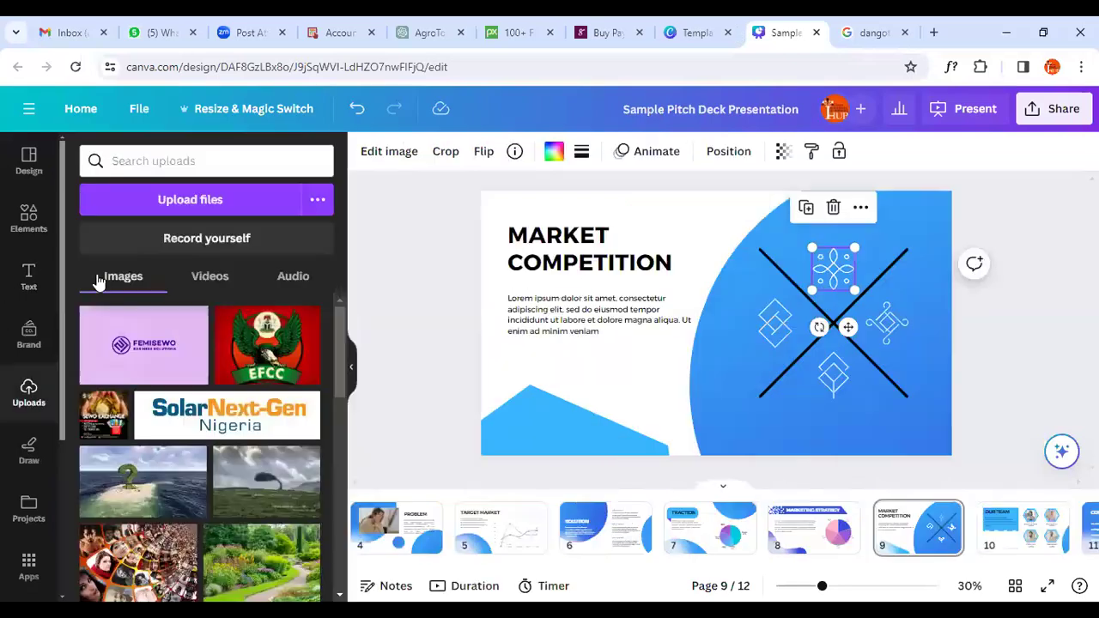
pyautogui.click(29, 393)
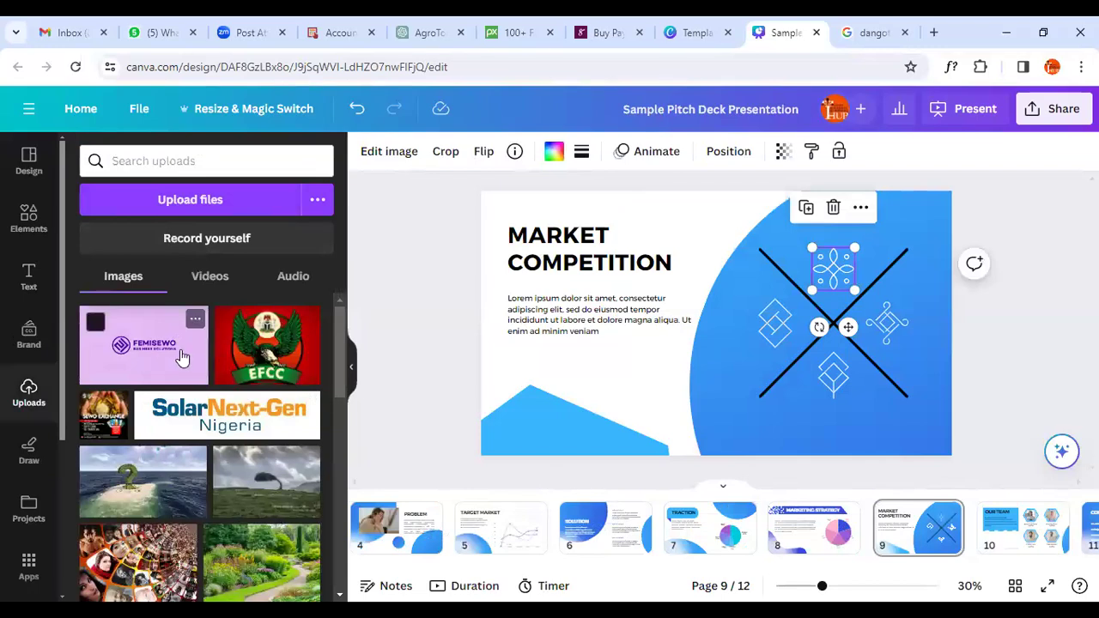
pyautogui.moveTo(253, 367); pyautogui.dragTo(830, 263)
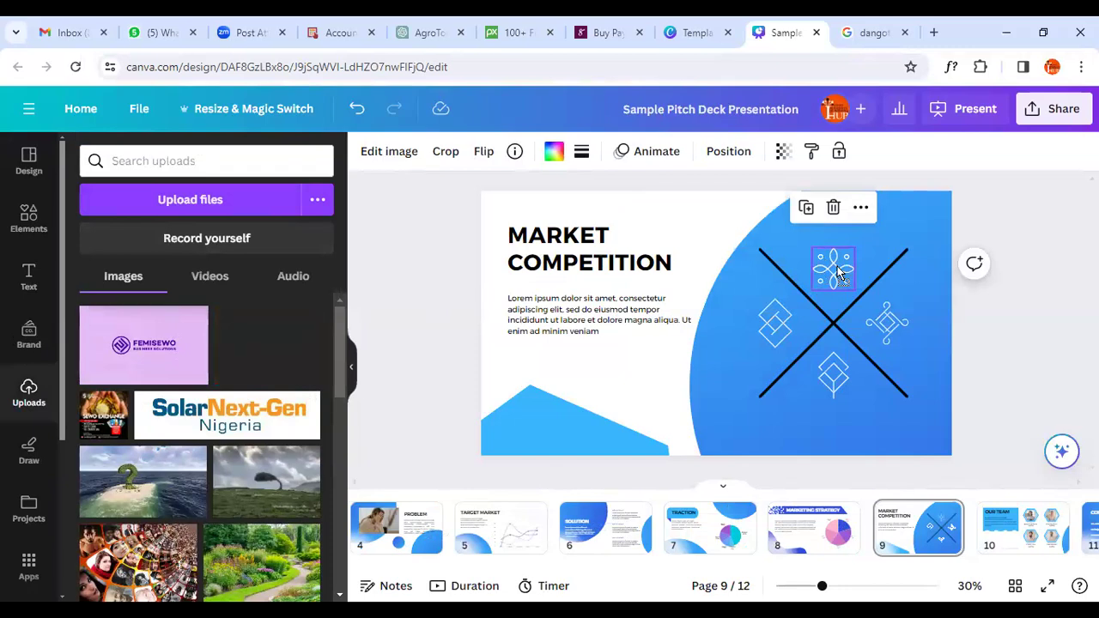
pyautogui.moveTo(841, 273); pyautogui.dragTo(841, 273)
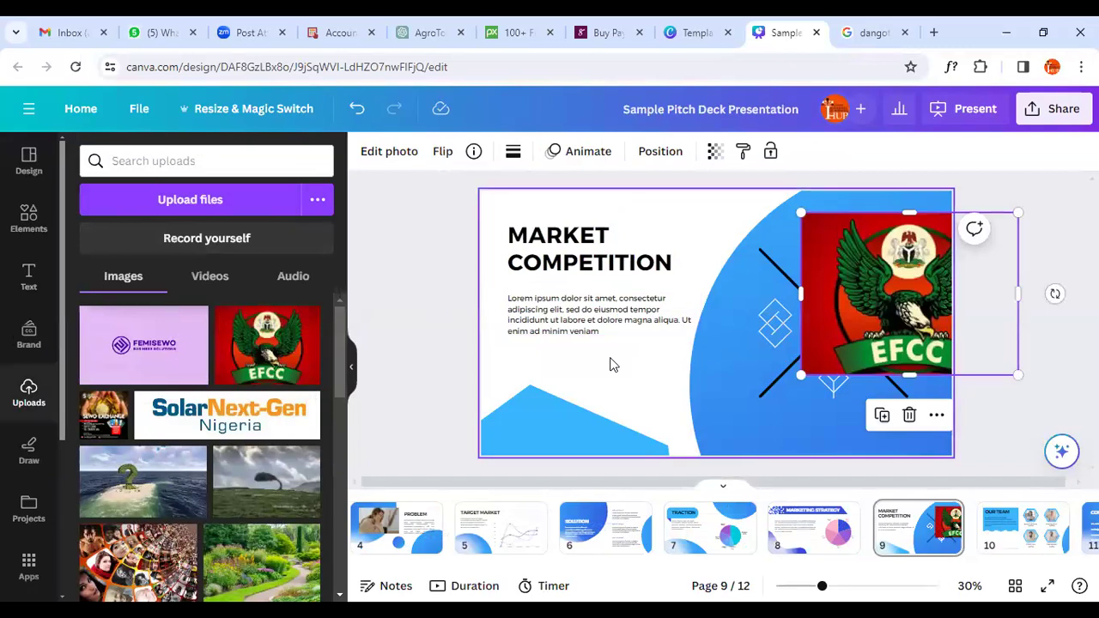
pyautogui.click(381, 357)
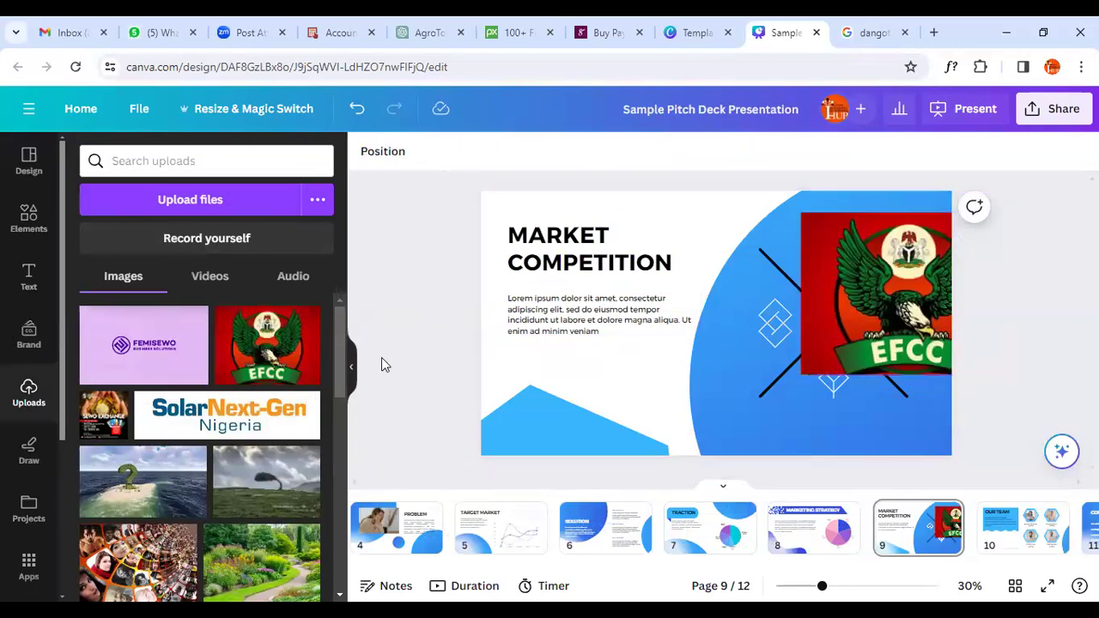
# - Set the EFCC logo aside on the page and replace the uppermost white icon with a square picture frame
pyautogui.click(28, 219)
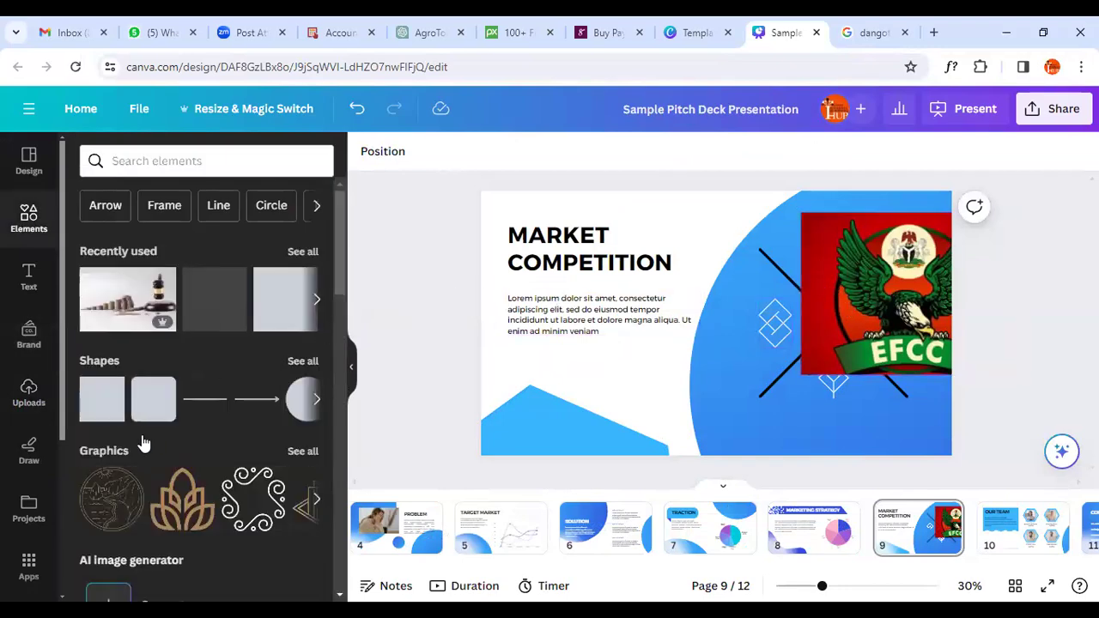
pyautogui.moveTo(912, 294); pyautogui.dragTo(458, 208)
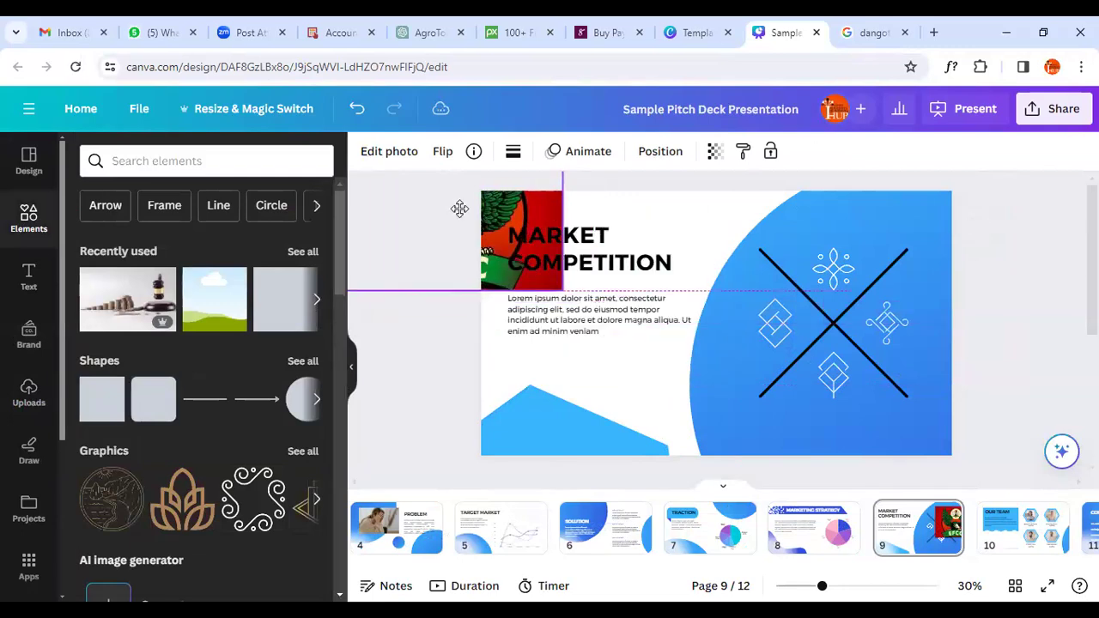
pyautogui.click(848, 276)
pyautogui.click(833, 207)
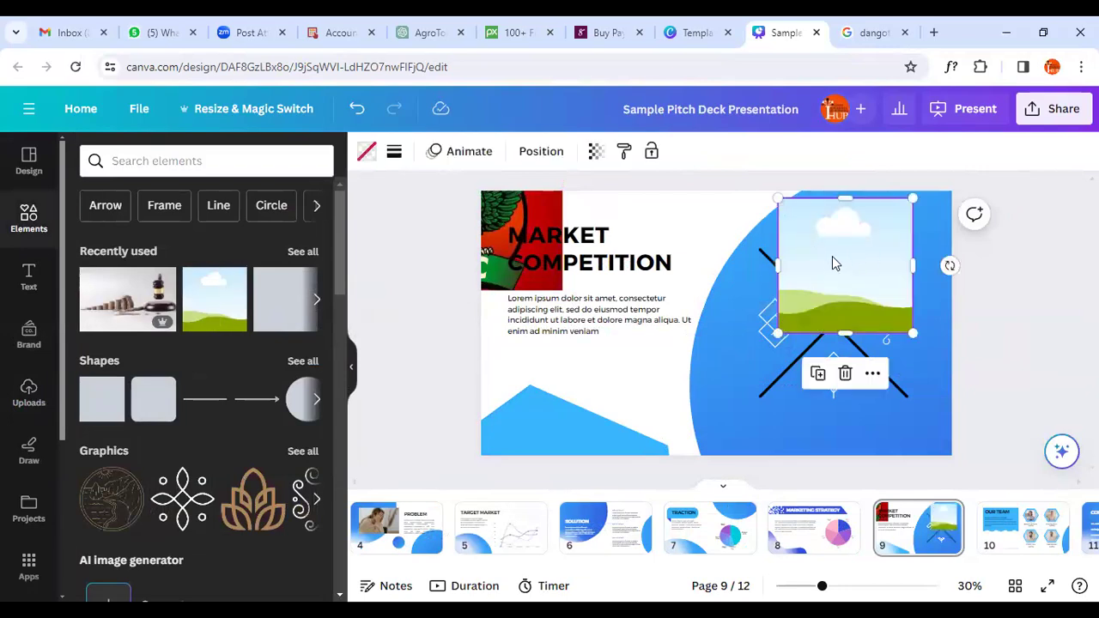
# - Fill the square frame with the EFCC logo, then shrink and position it in the upper gap between the crossed lines
pyautogui.moveTo(495, 255); pyautogui.dragTo(846, 283)
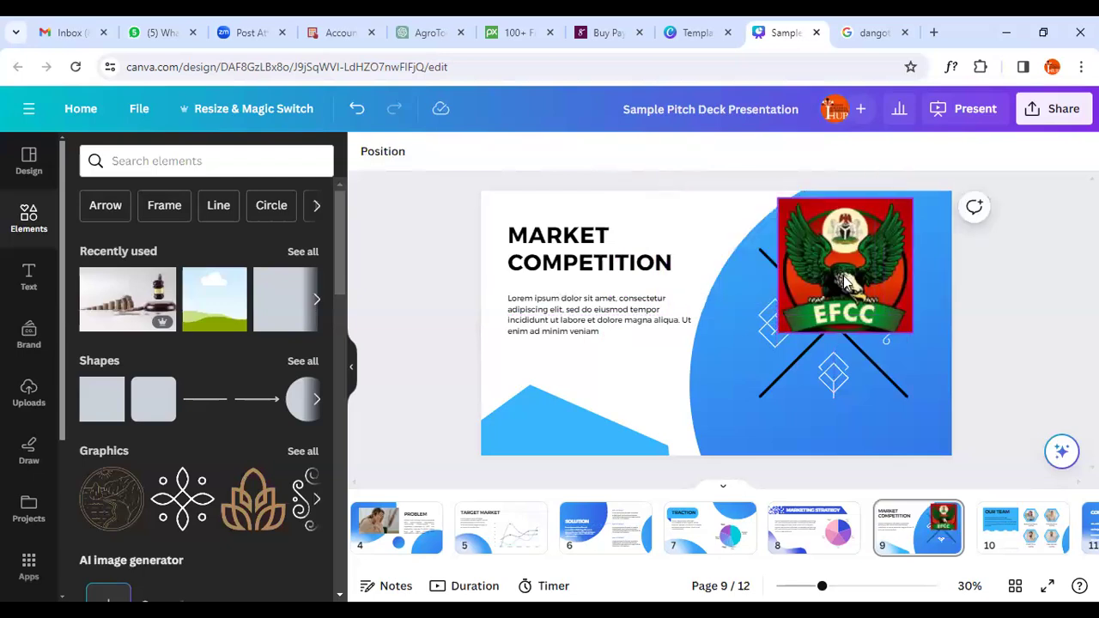
pyautogui.click(872, 309)
pyautogui.moveTo(915, 338); pyautogui.dragTo(839, 284)
pyautogui.moveTo(818, 248); pyautogui.dragTo(831, 264)
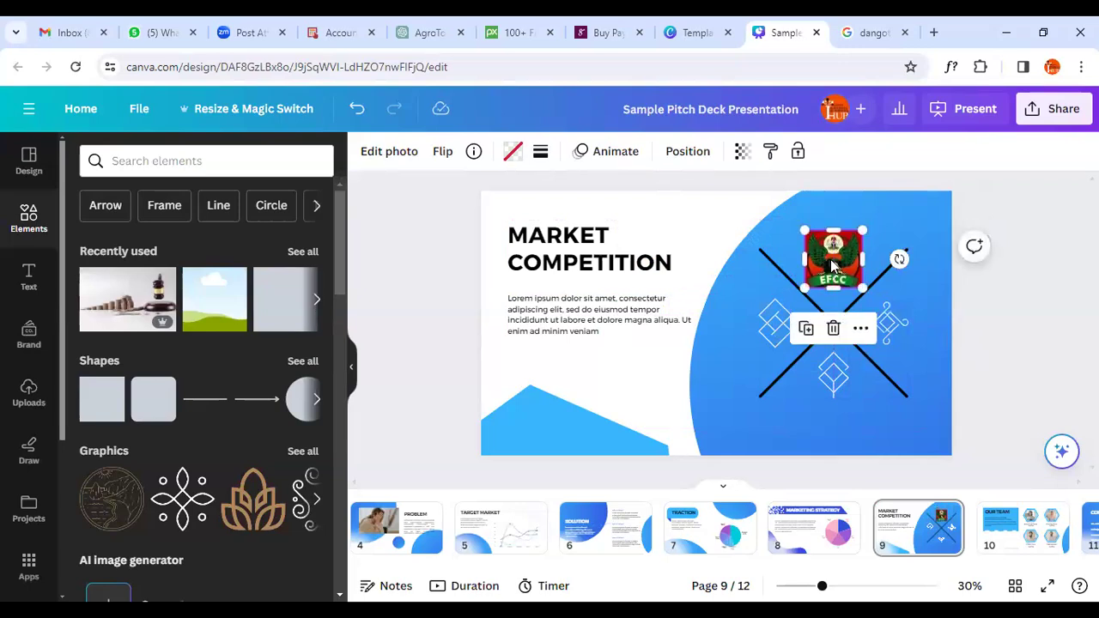
# - Check the three remaining white icons and the placeholder paragraph on the Market Competition page
pyautogui.click(778, 336)
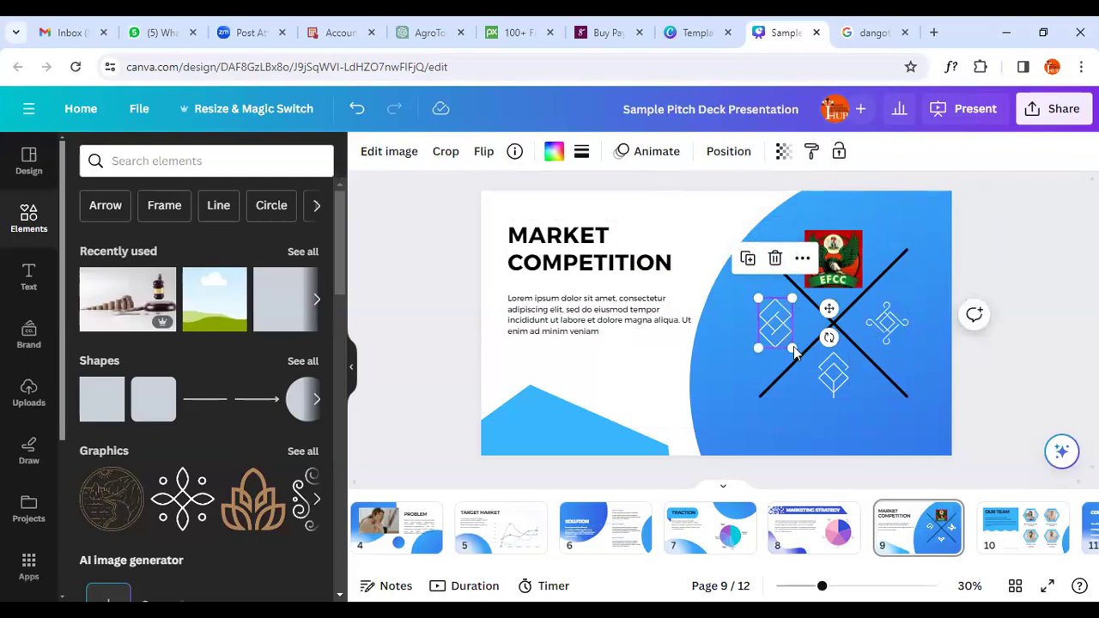
pyautogui.click(824, 378)
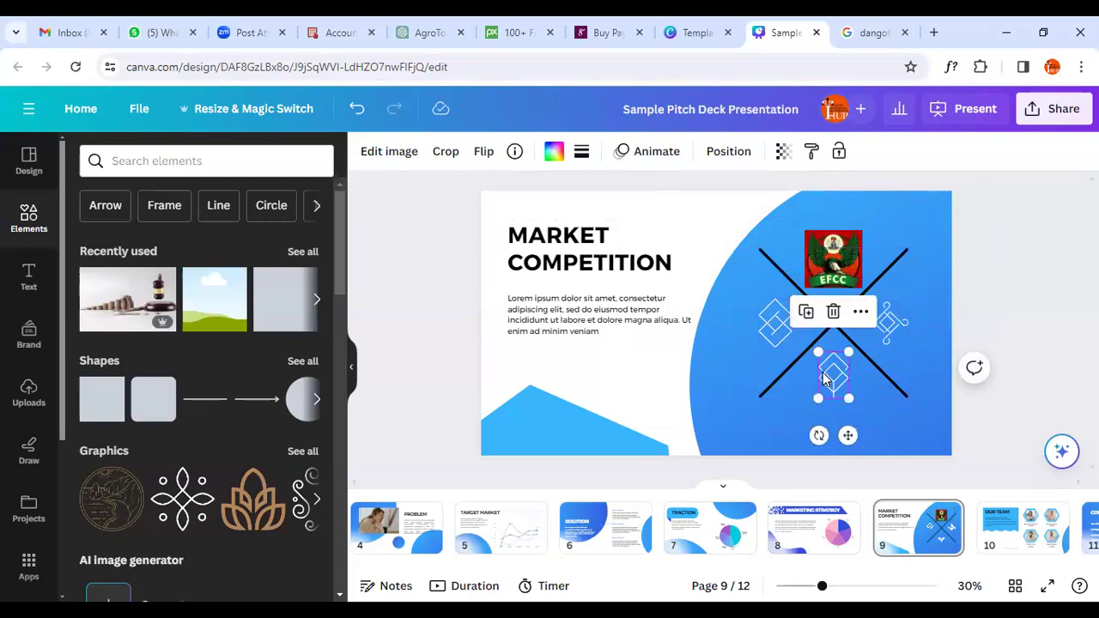
pyautogui.click(898, 324)
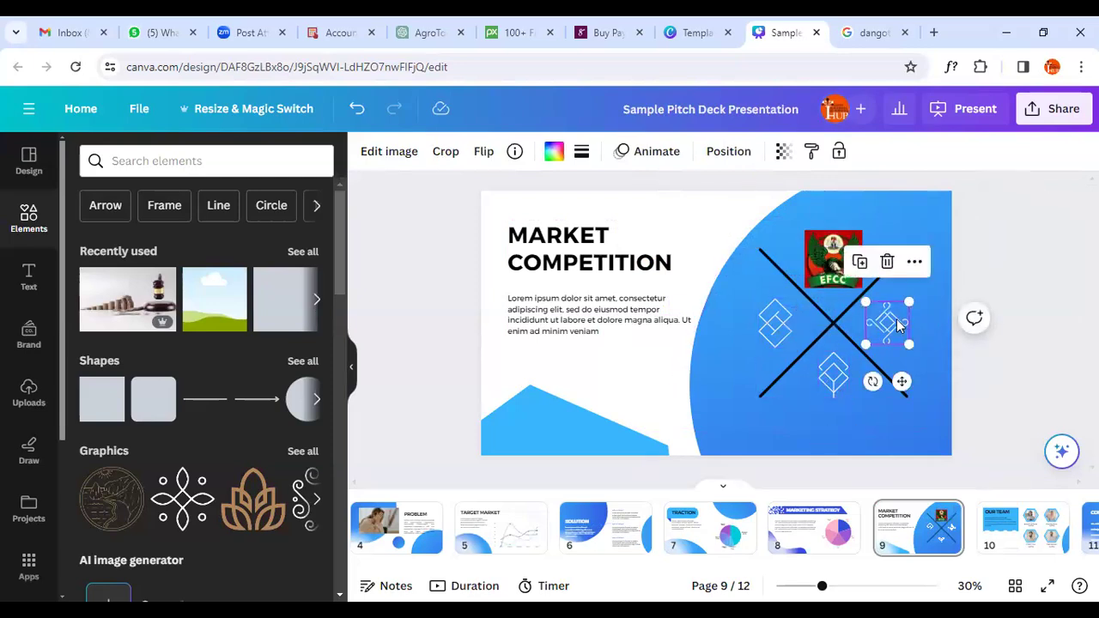
pyautogui.click(543, 323)
pyautogui.click(543, 320)
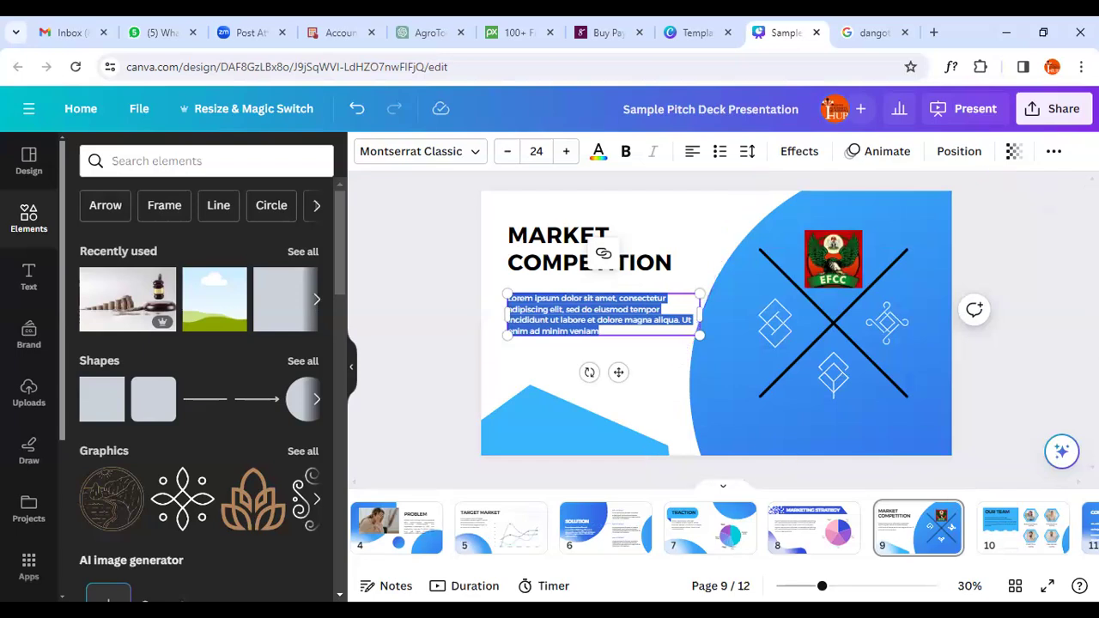
# - Open the Our Team page and check the editable name and job title text beneath the two upper team photos
pyautogui.moveTo(815, 567); pyautogui.dragTo(876, 574)
pyautogui.click(831, 541)
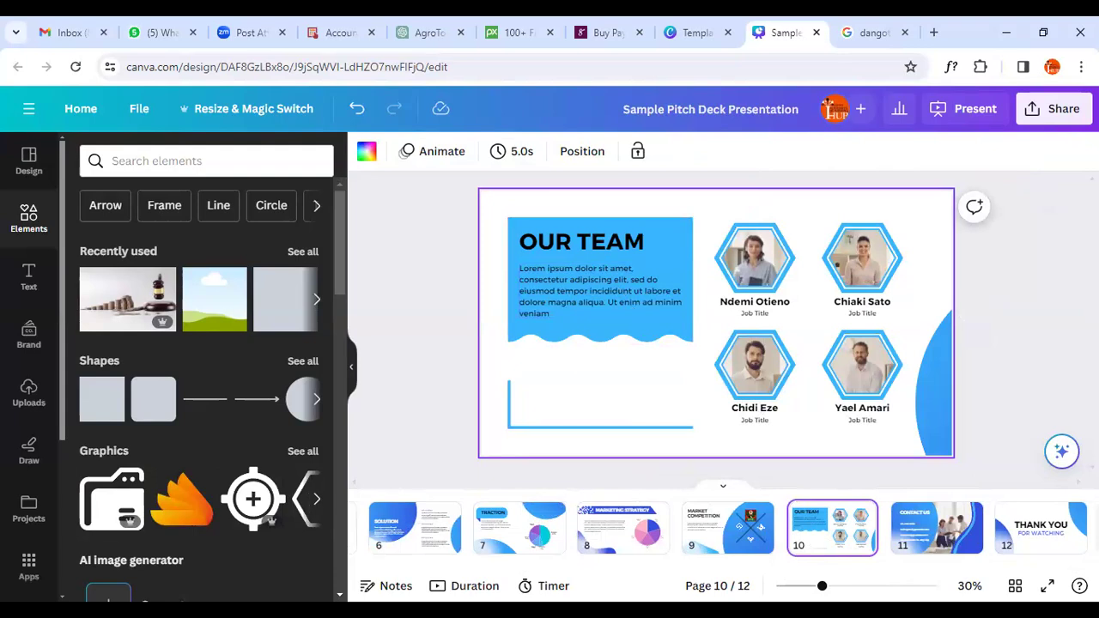
pyautogui.click(652, 588)
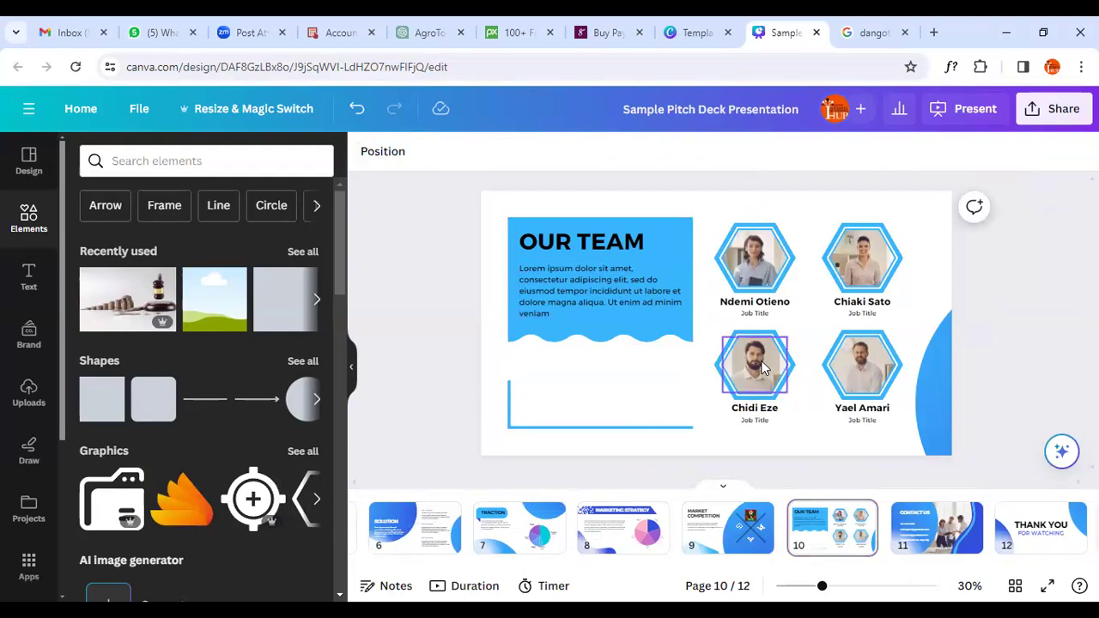
pyautogui.doubleClick(752, 303)
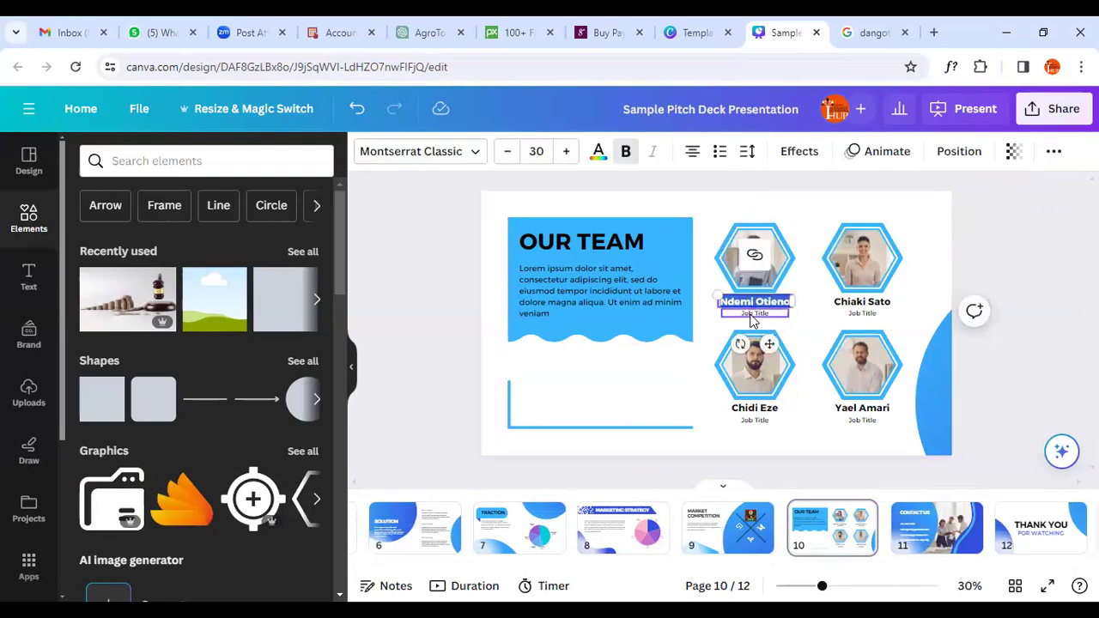
pyautogui.doubleClick(750, 314)
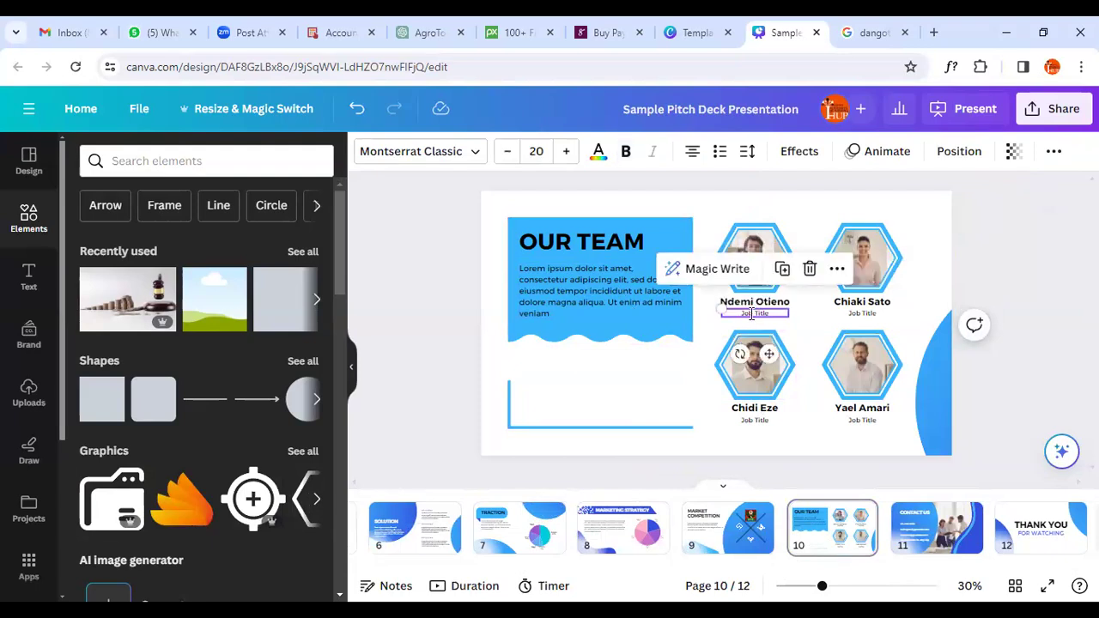
pyautogui.click(869, 309)
pyautogui.doubleClick(869, 309)
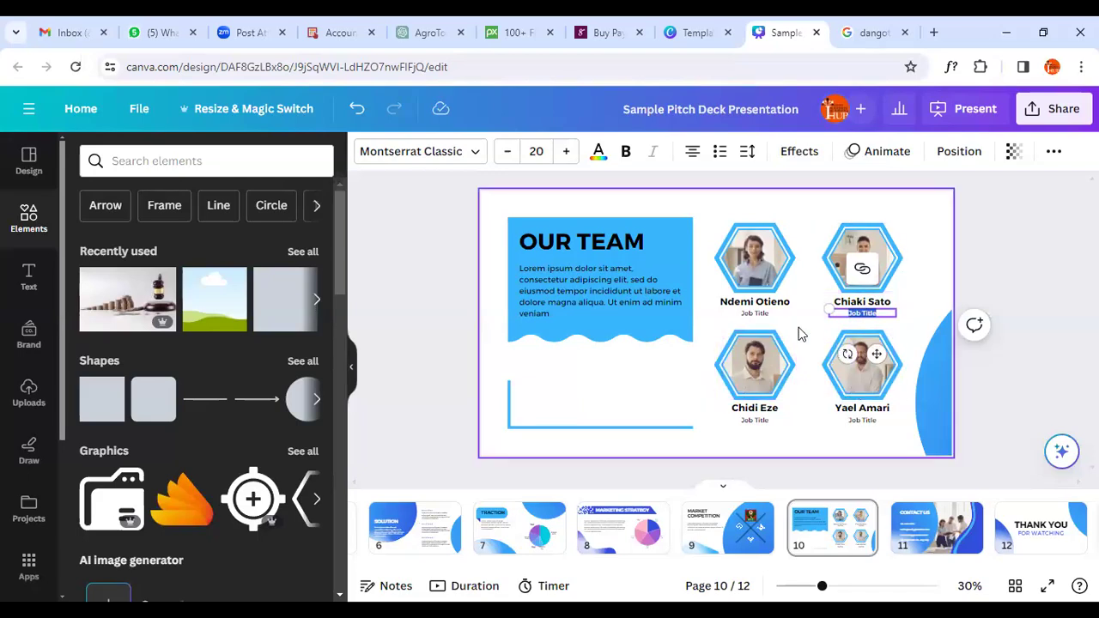
# - Replace the lower-left team photo on the slide with the uploaded portrait of a man in a blue suit and red tie
pyautogui.click(754, 355)
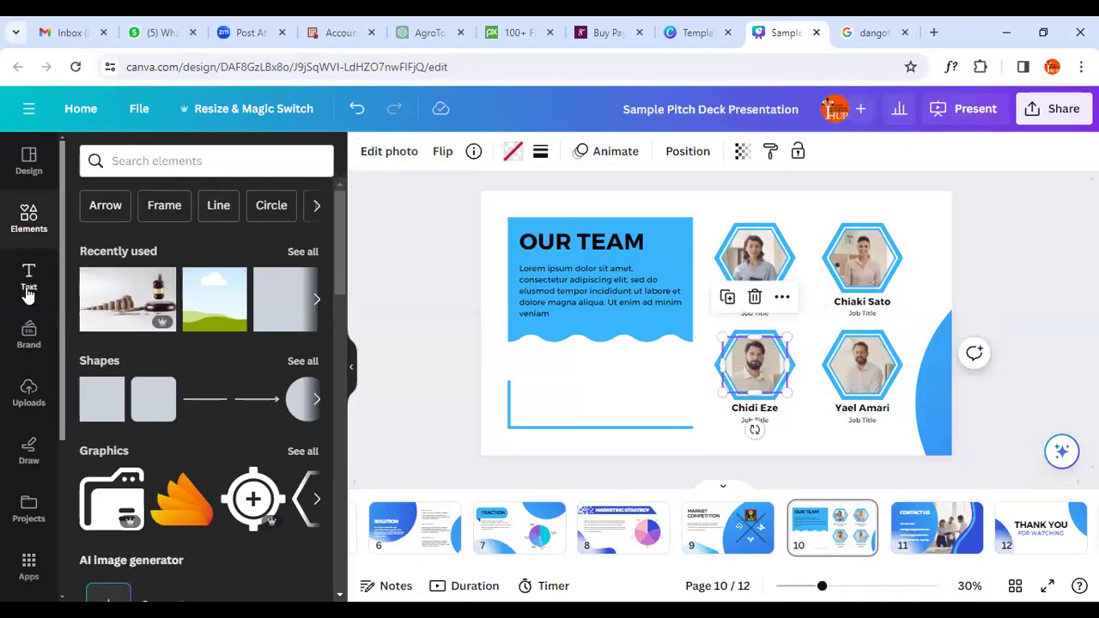
pyautogui.click(26, 402)
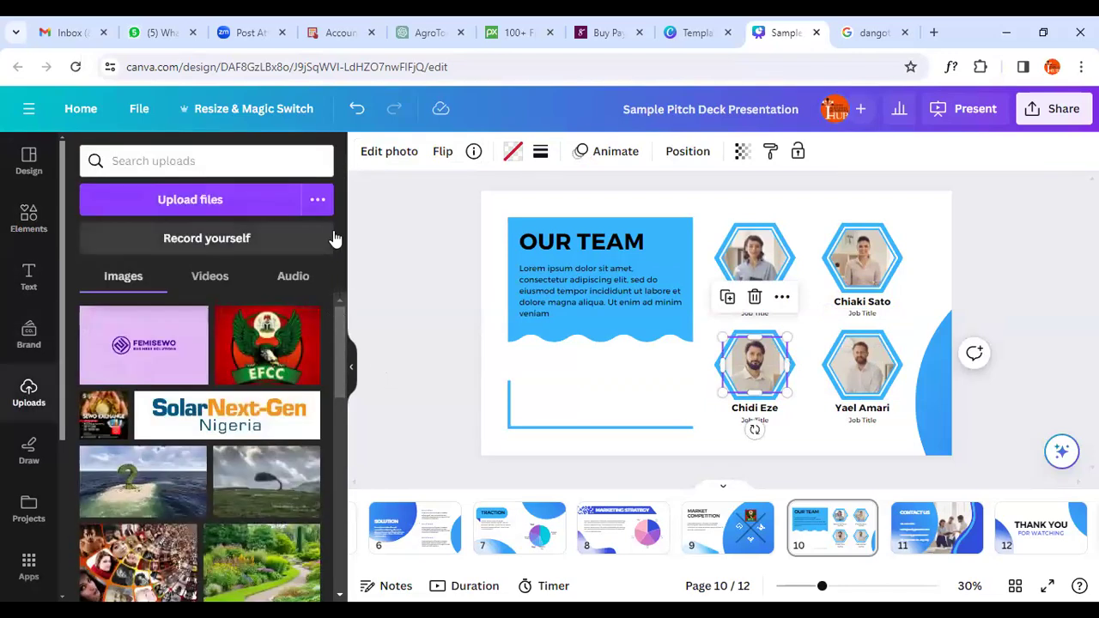
pyautogui.moveTo(342, 326); pyautogui.dragTo(350, 425)
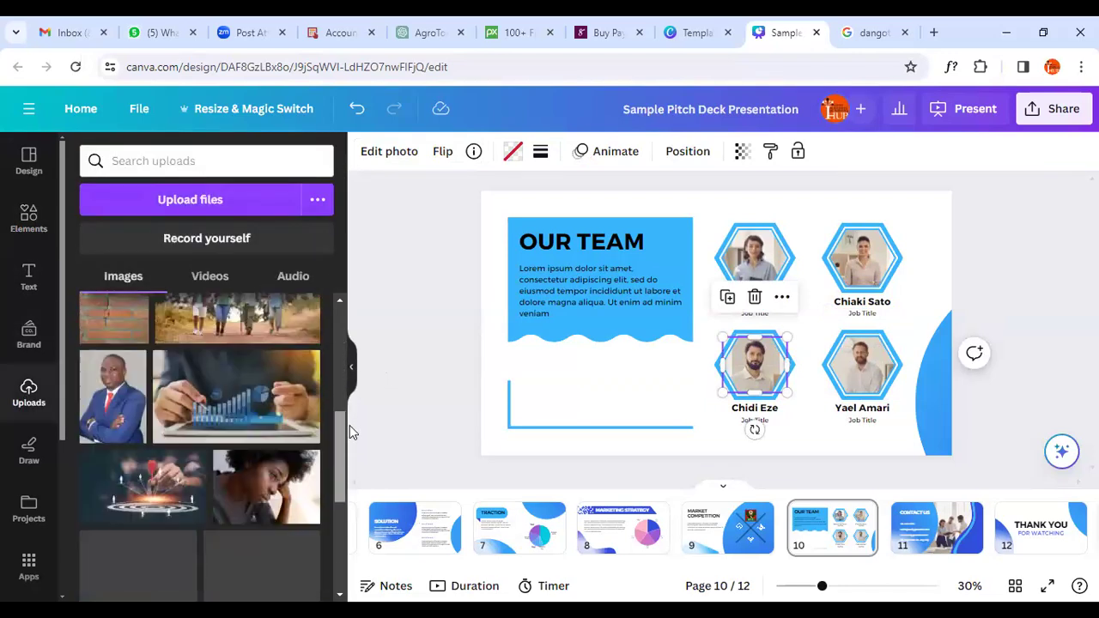
pyautogui.moveTo(111, 404); pyautogui.dragTo(732, 347)
pyautogui.hotkey('ctrl', 'z')
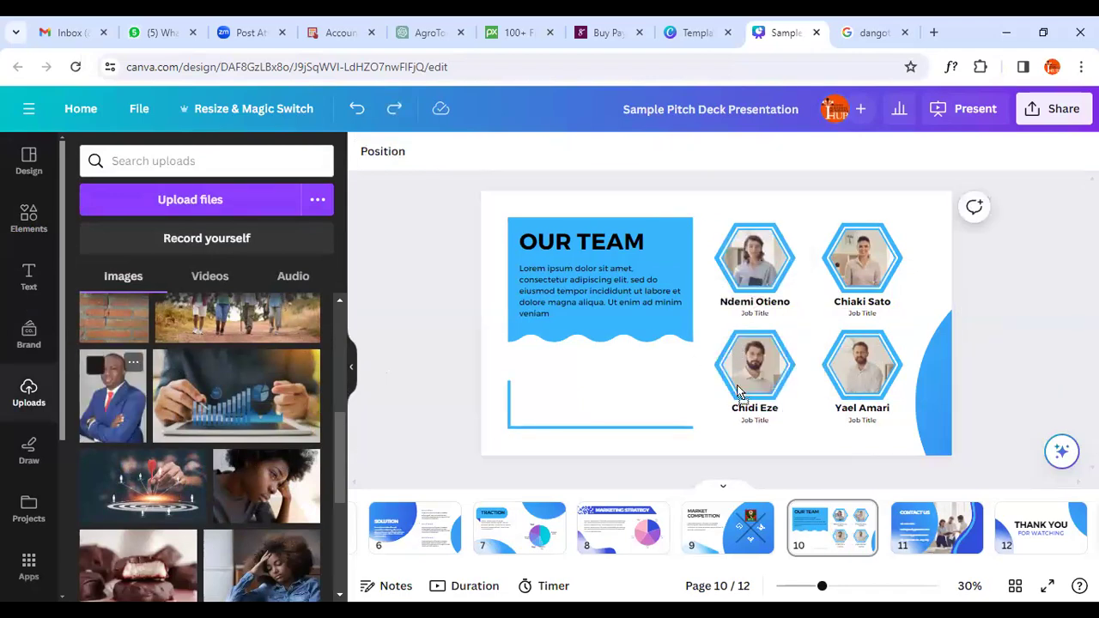
pyautogui.hotkey('ctrl', 'y')
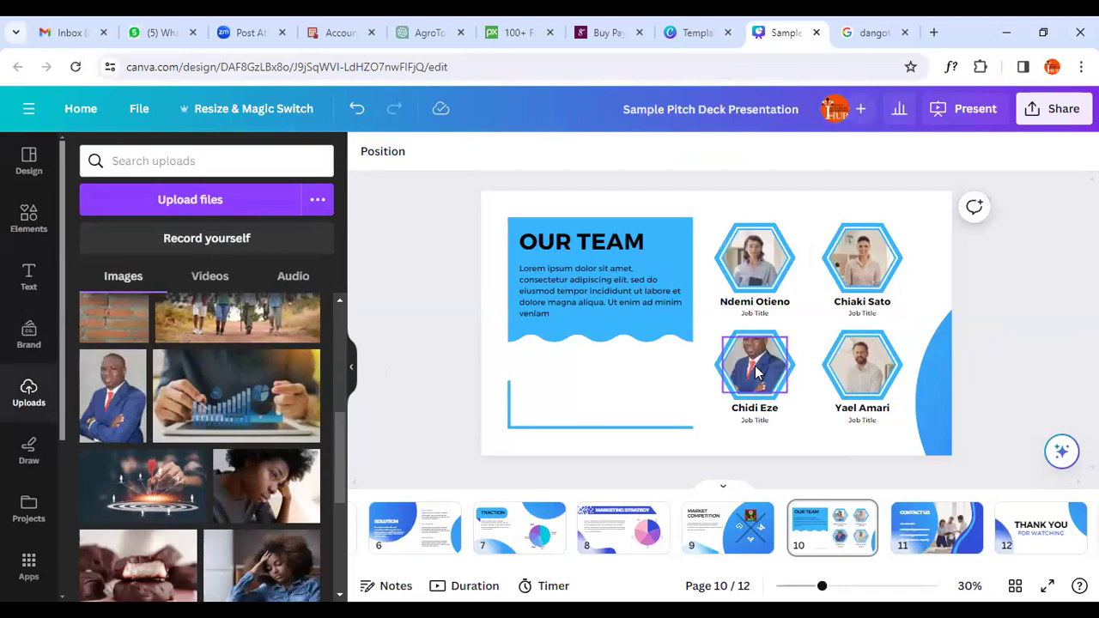
pyautogui.click(756, 371)
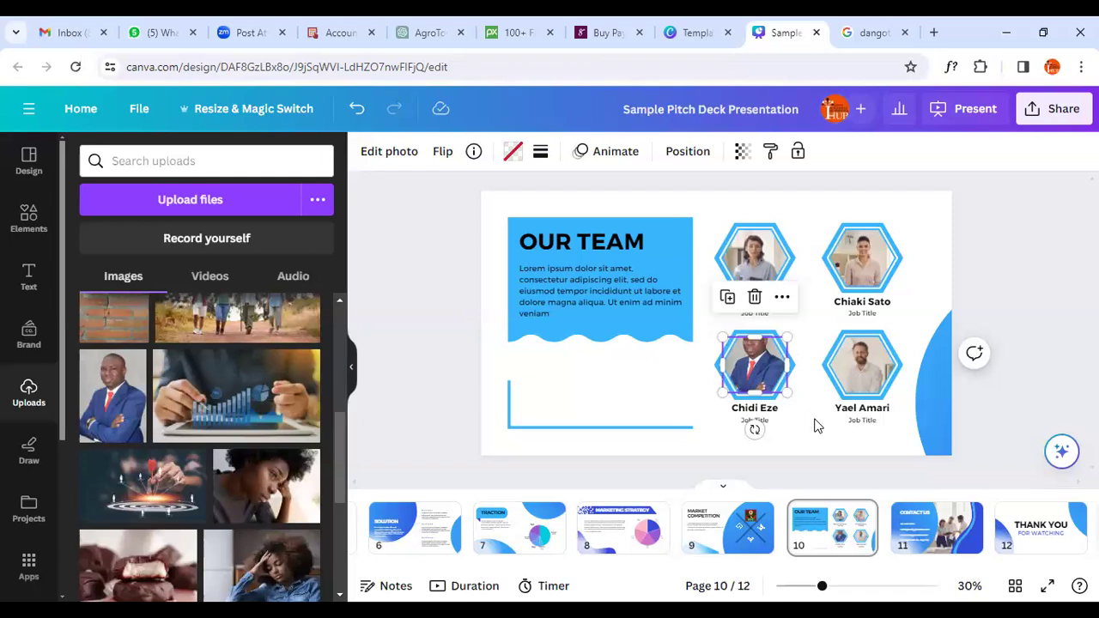
pyautogui.click(1015, 342)
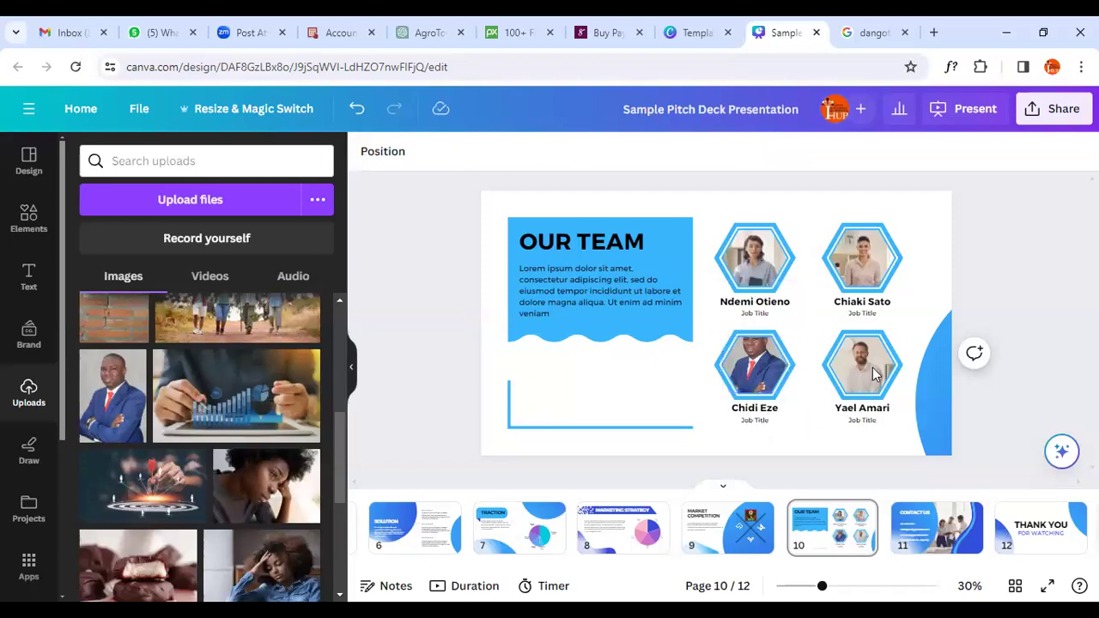
# - Reposition the photo of the man in the blue suit within the lower-left team hexagon so his head is fully framed
pyautogui.doubleClick(770, 380)
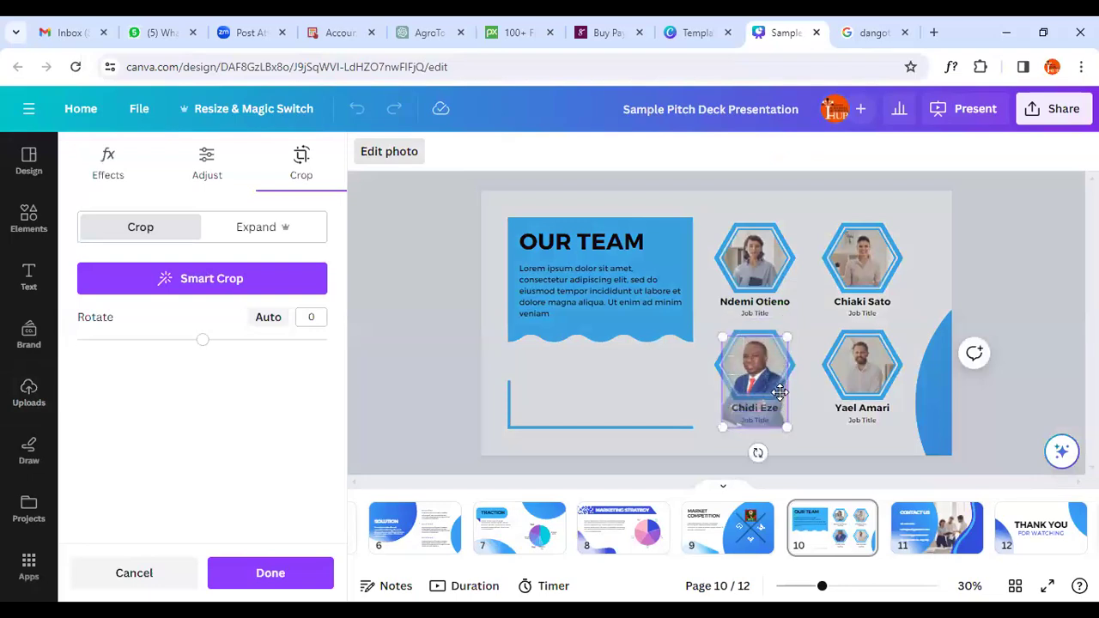
pyautogui.click(805, 417)
pyautogui.click(805, 417)
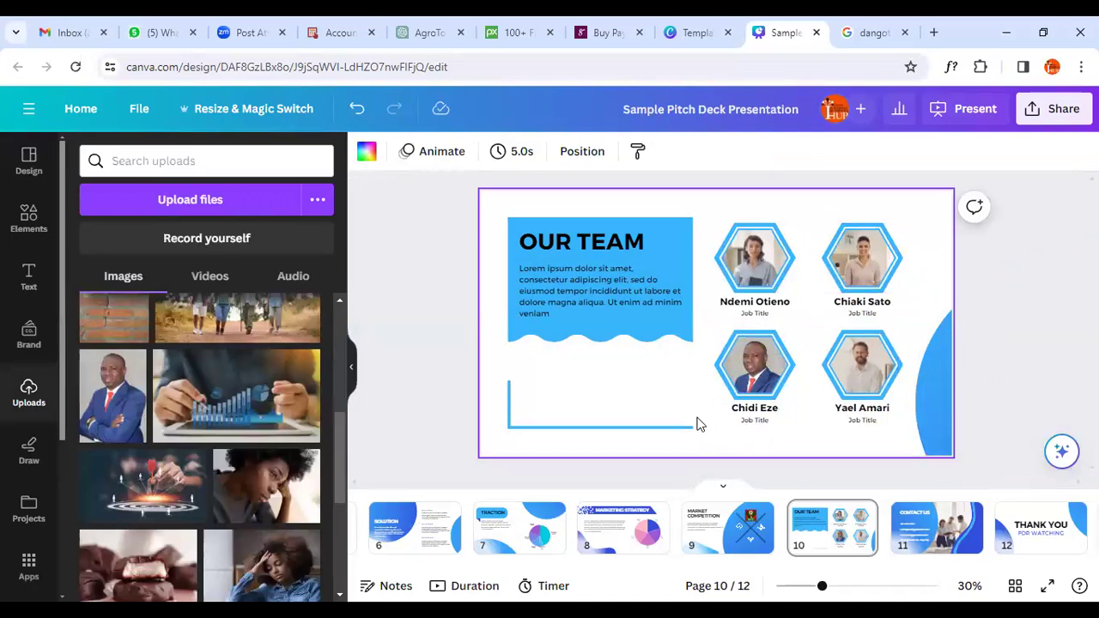
# - Open the Contact Us page and check the editable placeholder phone number text
pyautogui.click(920, 522)
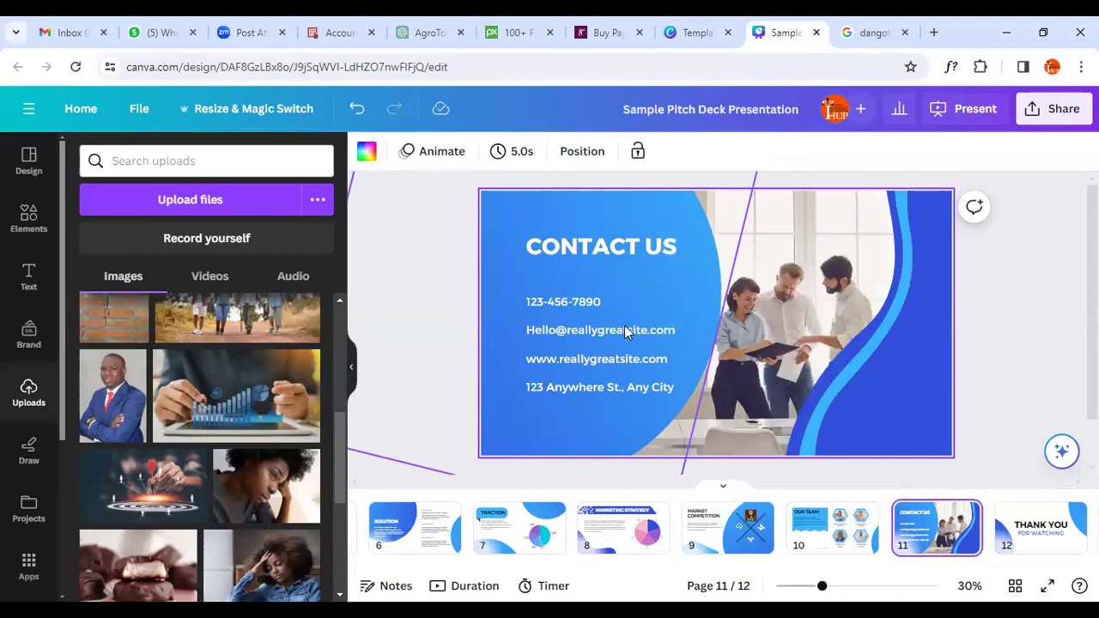
pyautogui.click(573, 303)
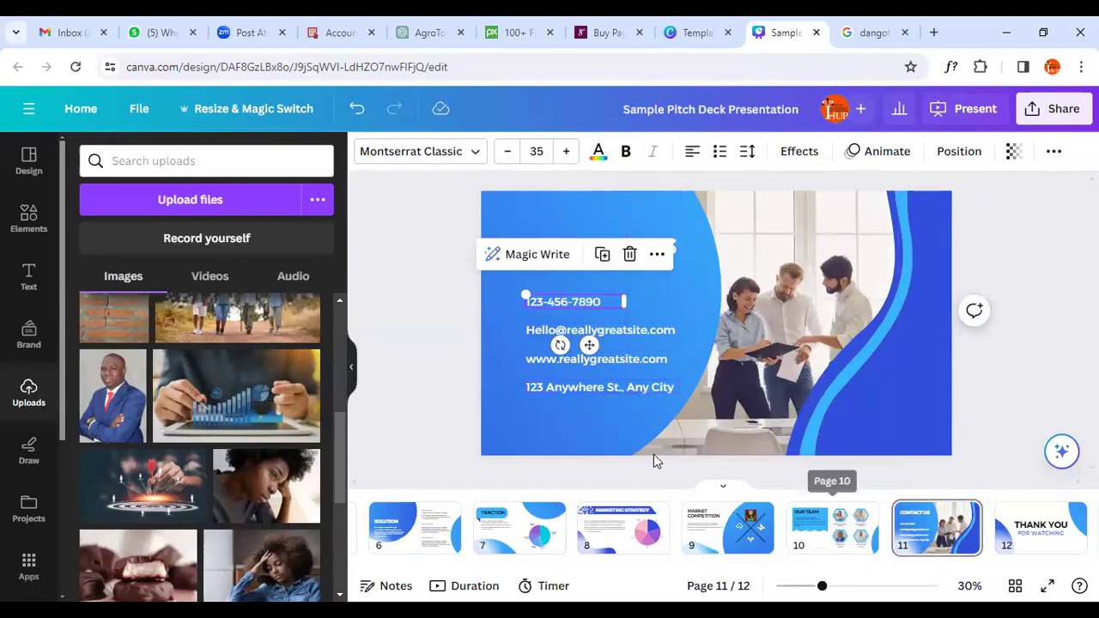
pyautogui.click(474, 373)
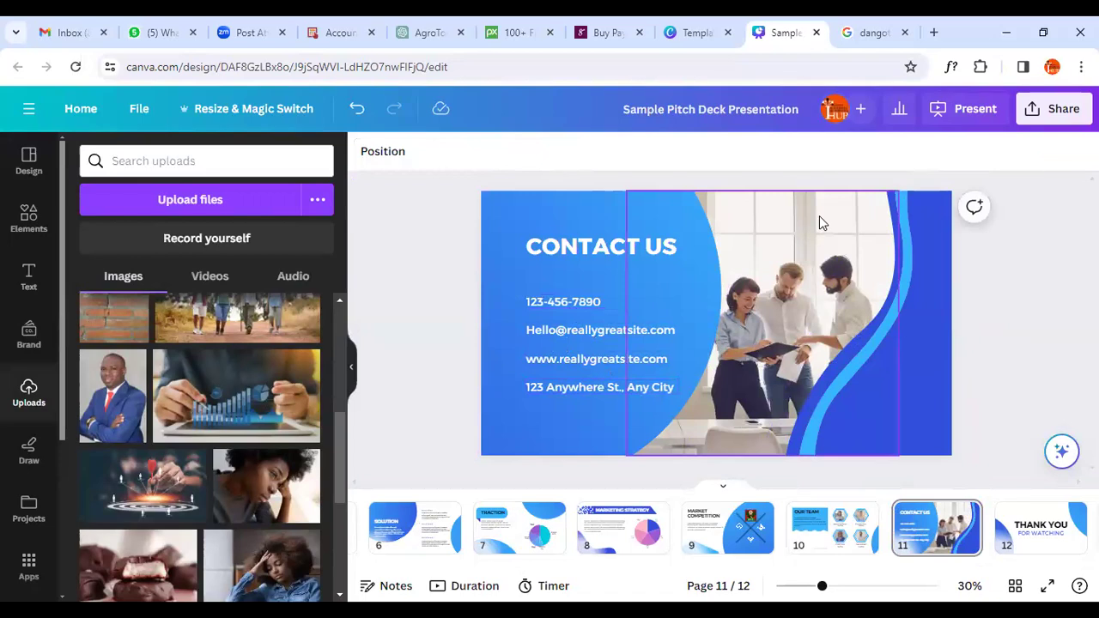
# - Present the deck full screen and go back to the Startup Pitch Deck title slide
pyautogui.moveTo(726, 565); pyautogui.dragTo(393, 565)
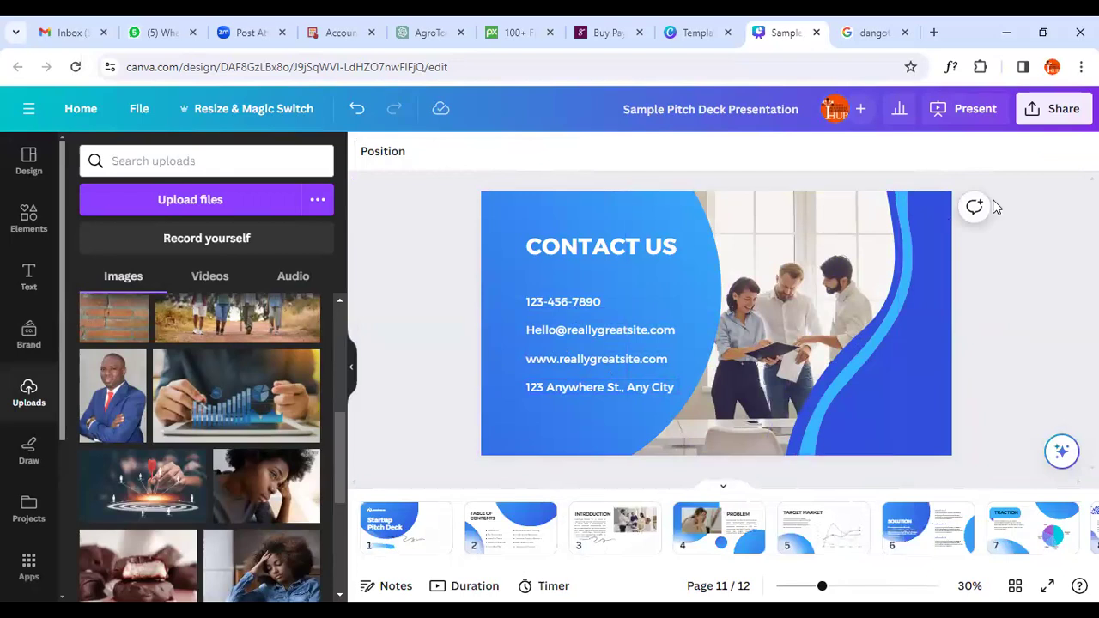
pyautogui.click(947, 112)
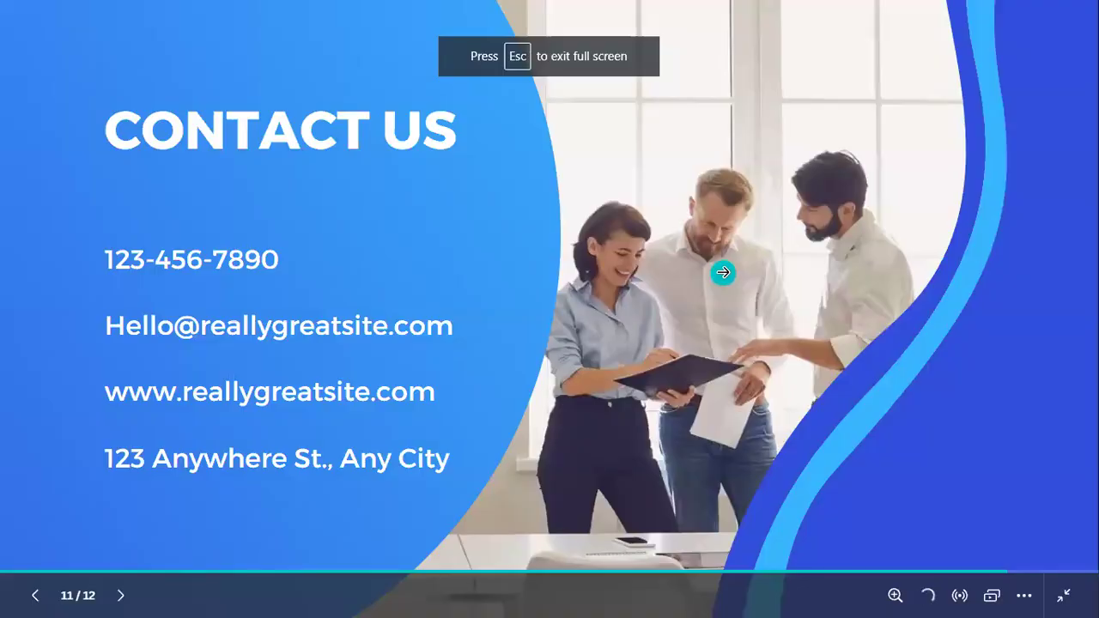
pyautogui.press('Left')
pyautogui.press('Left')
pyautogui.press('Left')
pyautogui.press('Left')
pyautogui.press('Left')
pyautogui.press('Left')
pyautogui.press('Left')
pyautogui.press('Left')
pyautogui.press('Left')
pyautogui.press('Left')
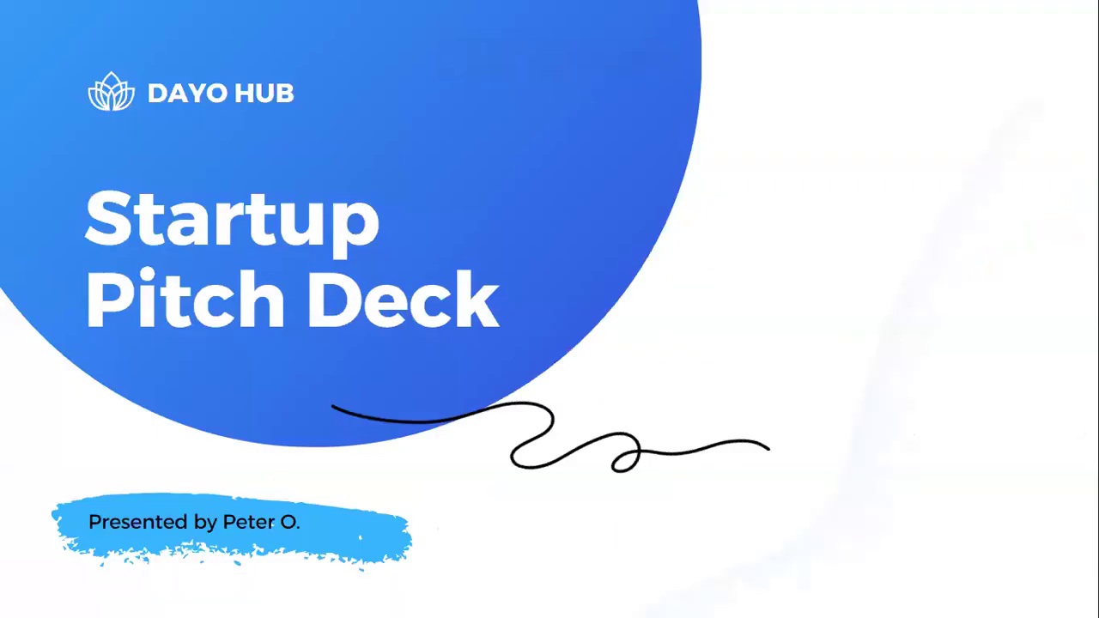
# - Review the presentation slide by slide from Table of Contents through Thank You, and leave full-screen mode
pyautogui.press('Right')
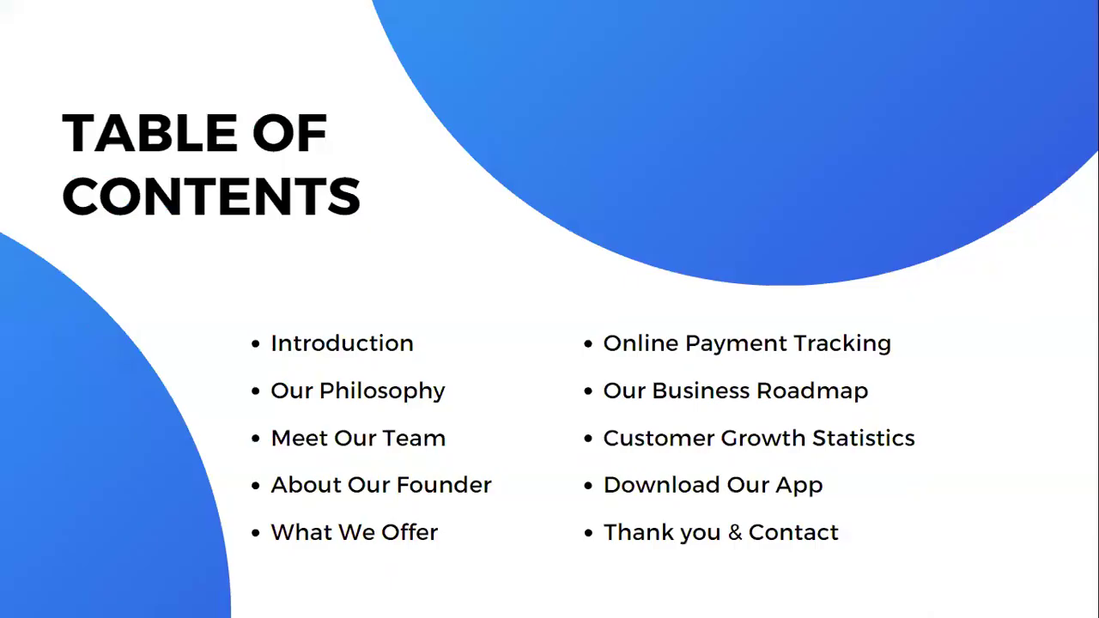
pyautogui.press('Right')
pyautogui.press('Right')
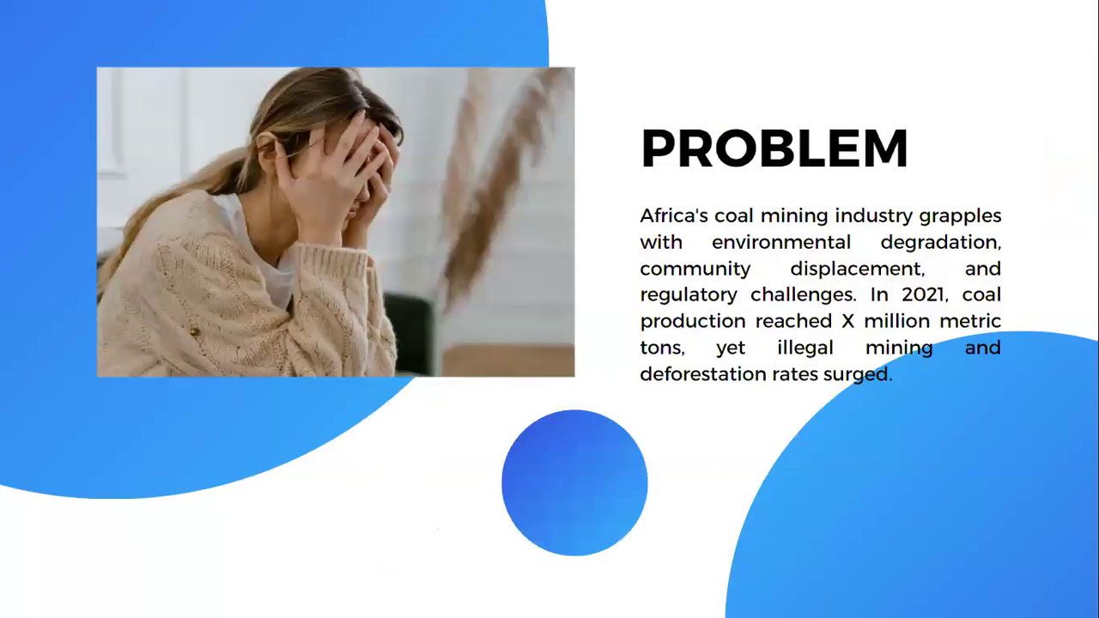
pyautogui.press('Right')
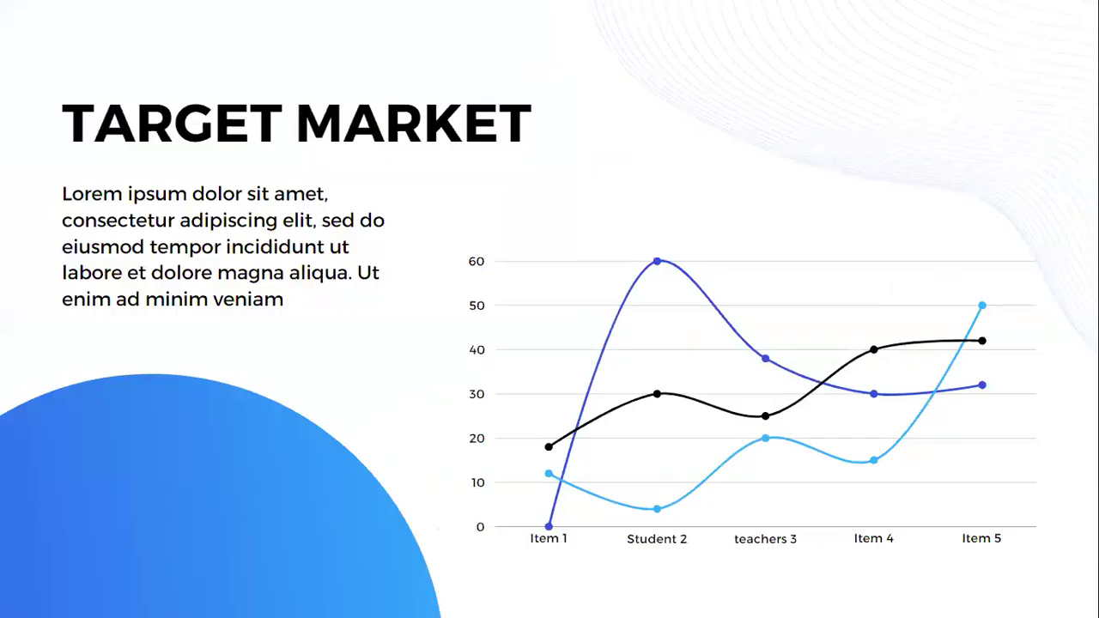
pyautogui.press('Right')
pyautogui.press('Right')
pyautogui.press('Right')
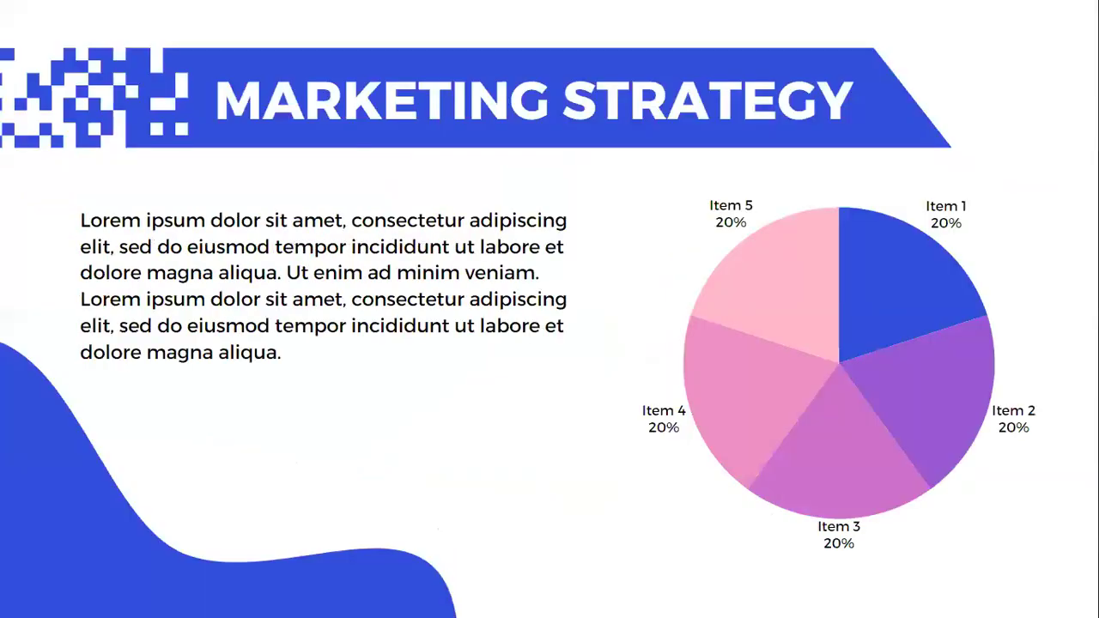
pyautogui.press('Right')
pyautogui.press('Right')
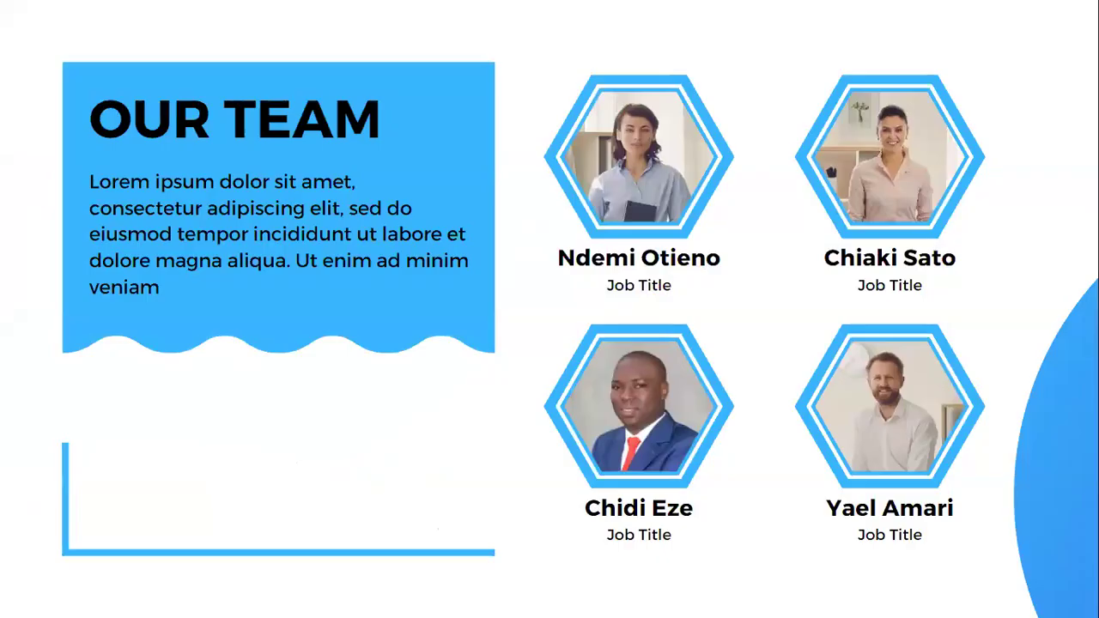
pyautogui.press('Right')
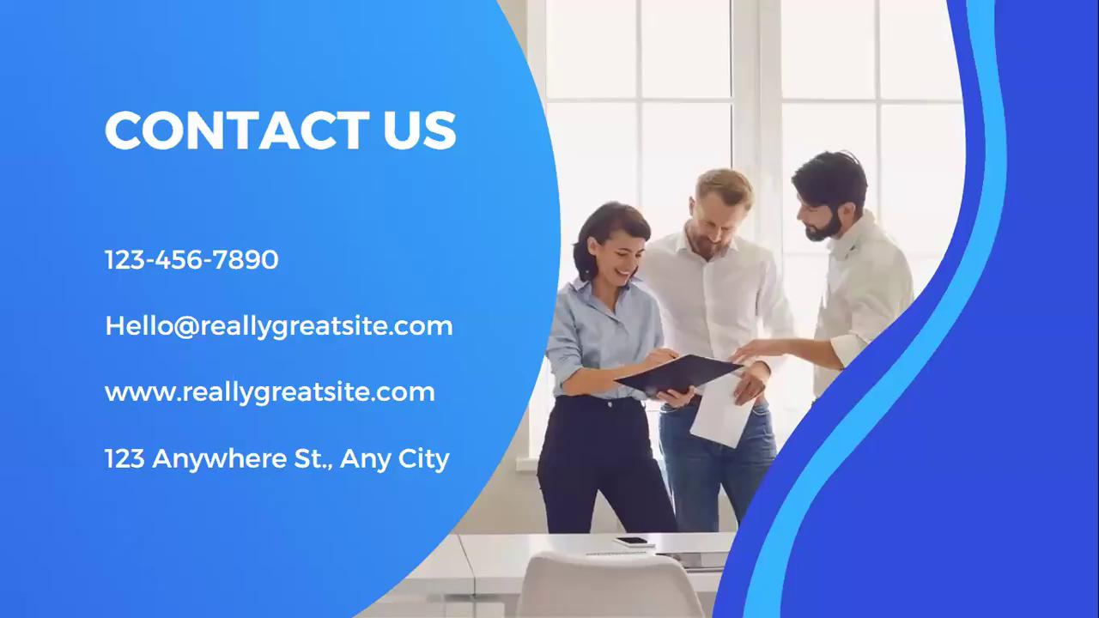
pyautogui.press('Right')
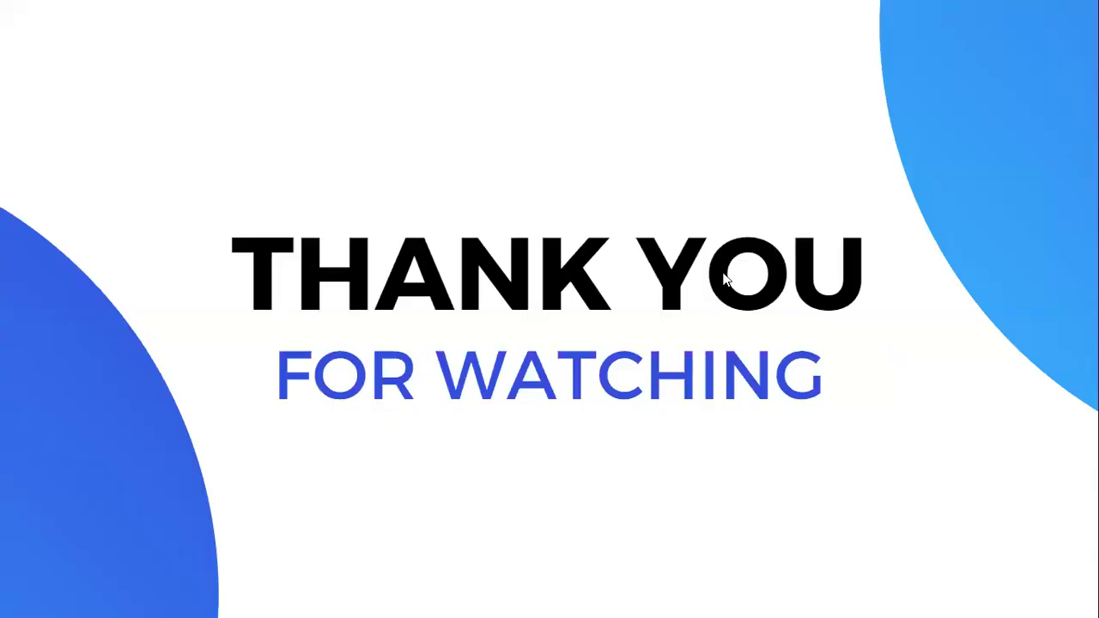
pyautogui.press('Escape')
# - Check the sharing and download options for the design, and collapse the uploads panel
pyautogui.click(1065, 113)
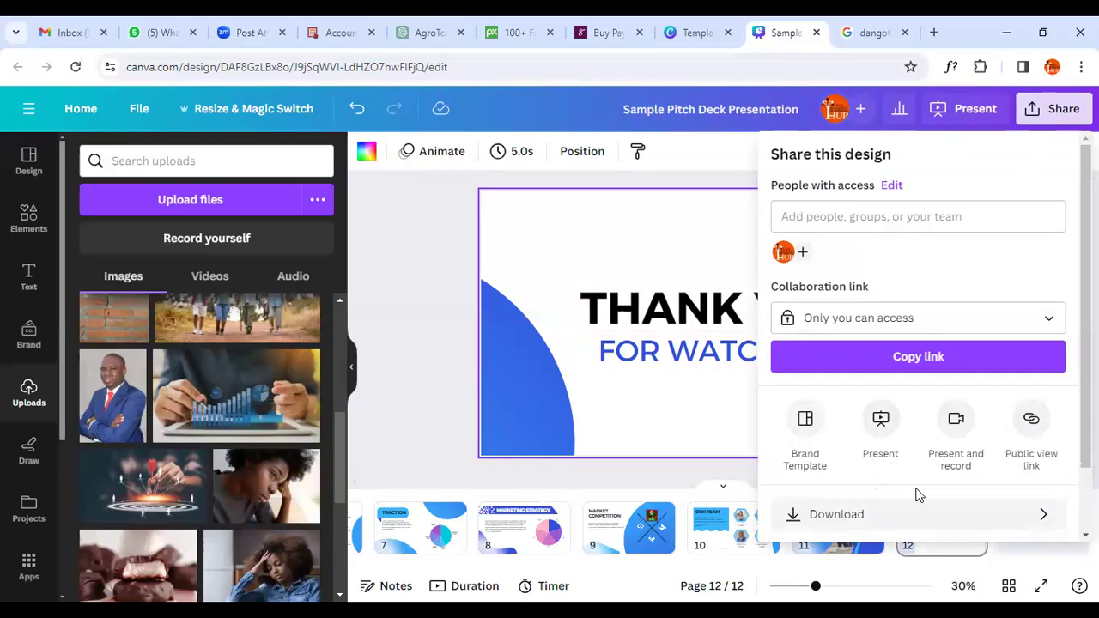
pyautogui.click(402, 428)
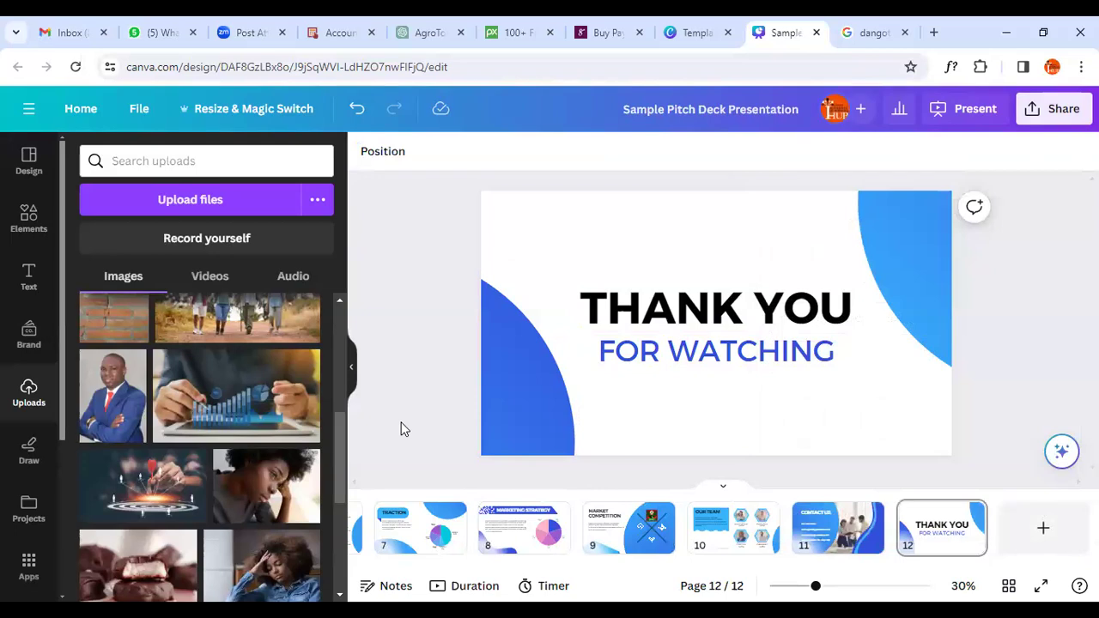
pyautogui.click(352, 367)
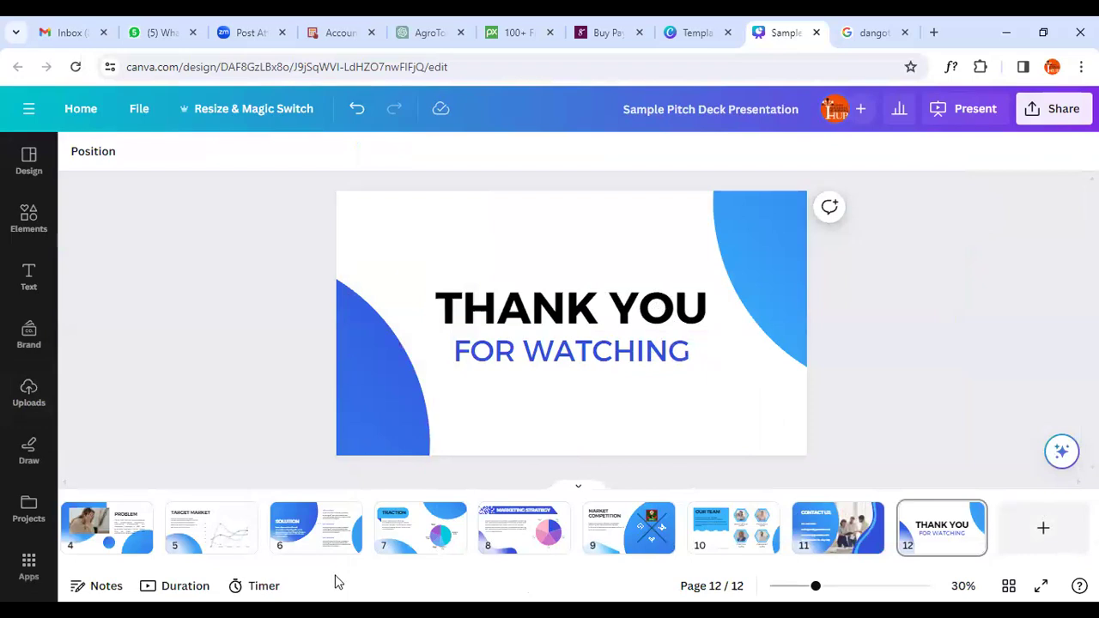
# - Open the Table of Contents page and browse the suggested categories, shapes and graphics in the elements library
pyautogui.moveTo(330, 568); pyautogui.dragTo(58, 567)
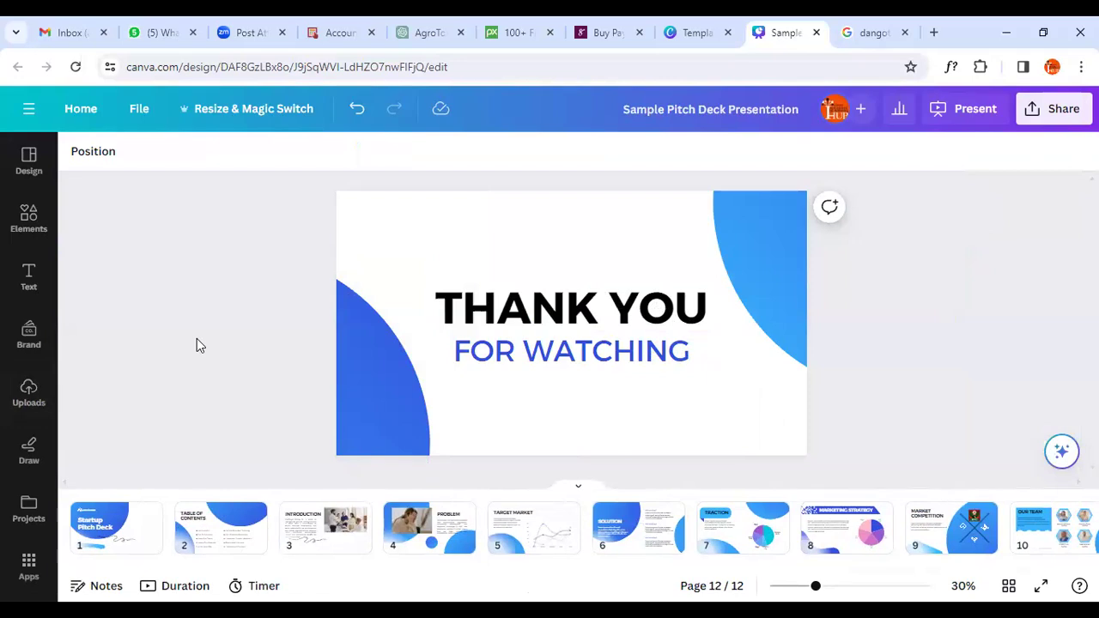
pyautogui.click(216, 543)
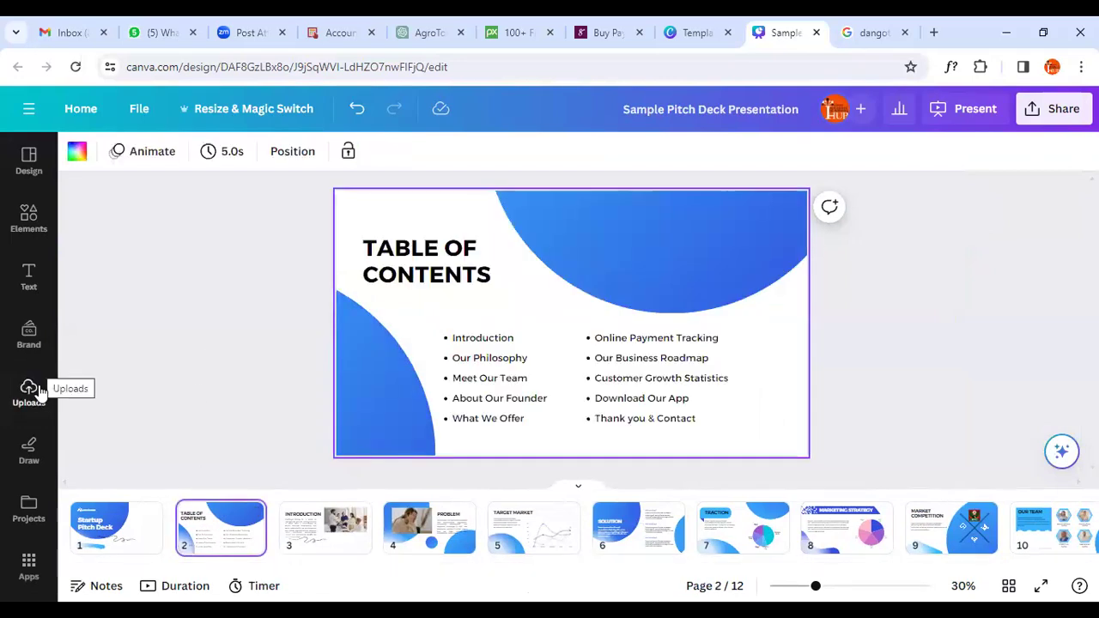
pyautogui.click(28, 213)
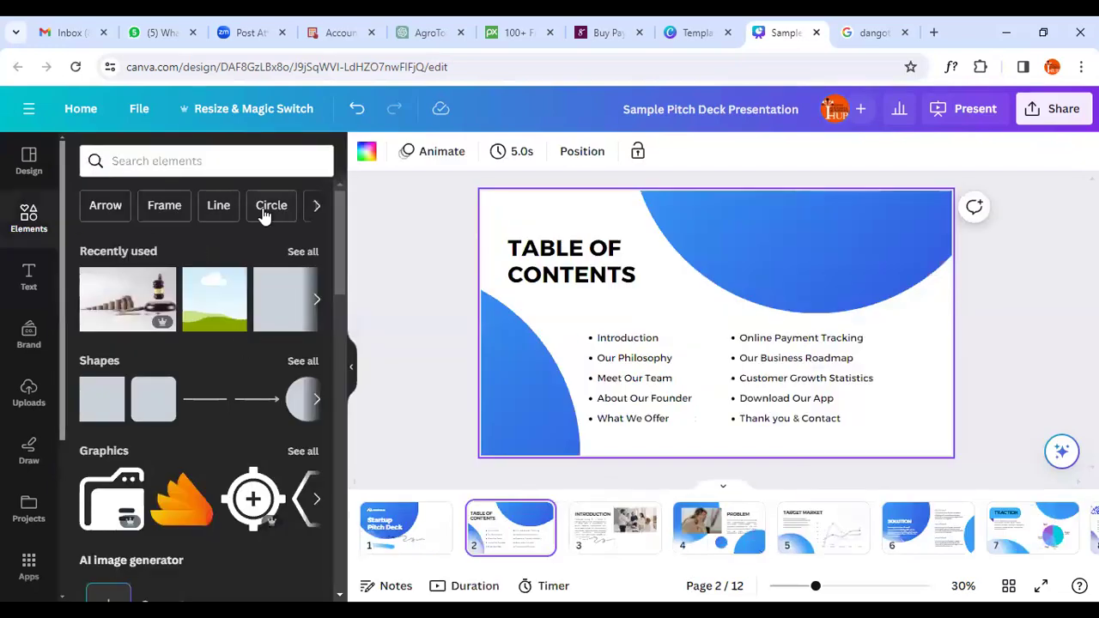
pyautogui.hscroll(10, 265, 213)
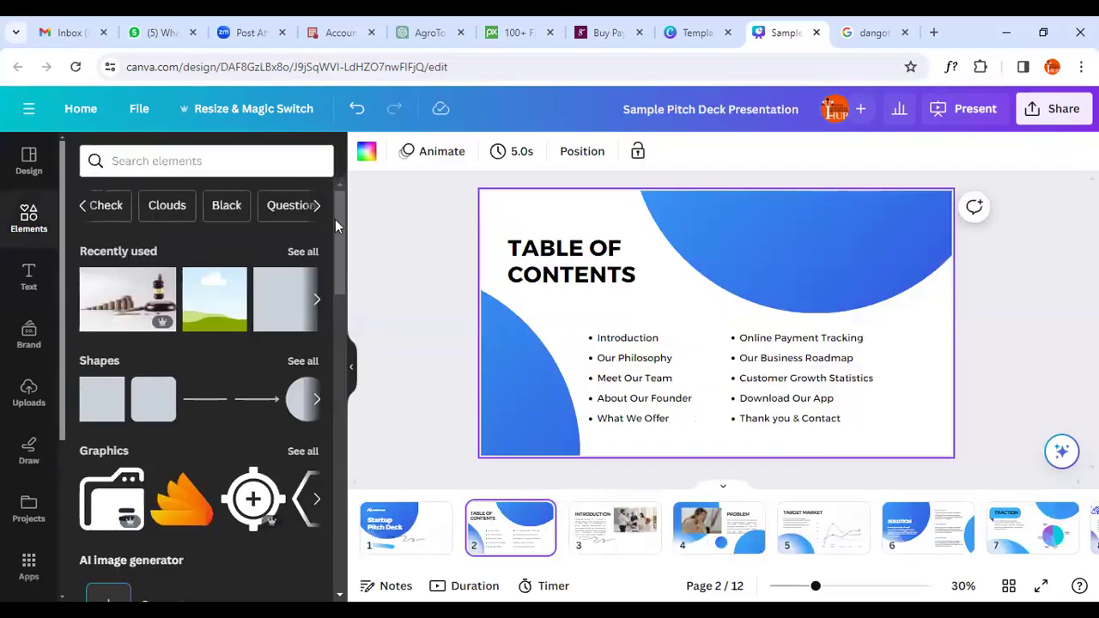
pyautogui.scroll(-1, 344, 288)
pyautogui.moveTo(348, 288); pyautogui.dragTo(363, 234)
# - Add a default heading and a line of body text over the Table of Contents page's upper blue shape, and browse the font combinations
pyautogui.click(28, 276)
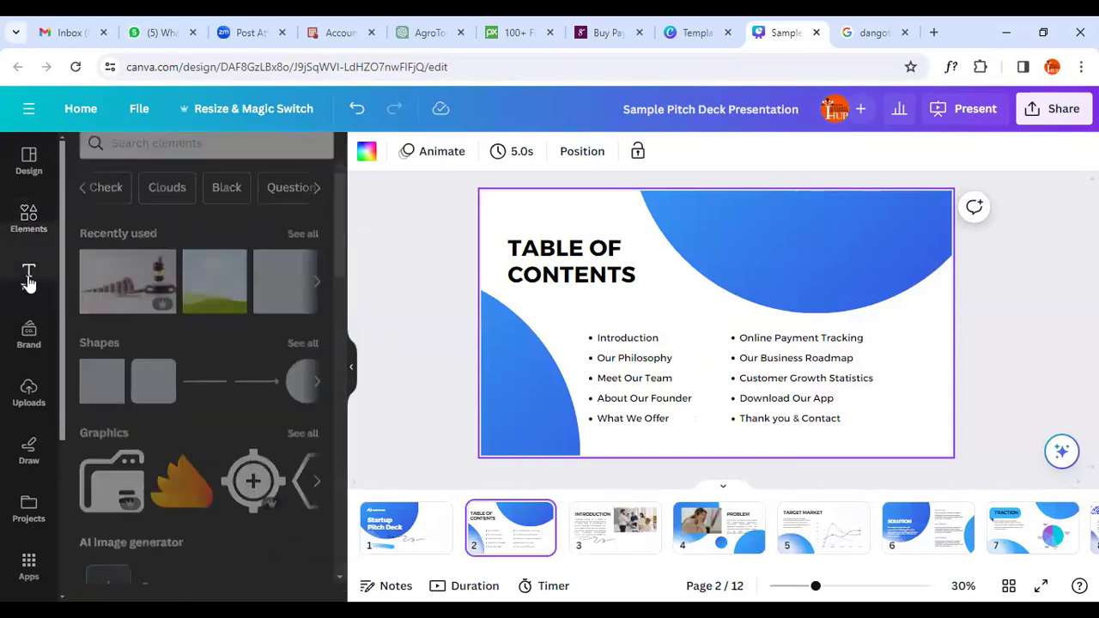
pyautogui.click(749, 238)
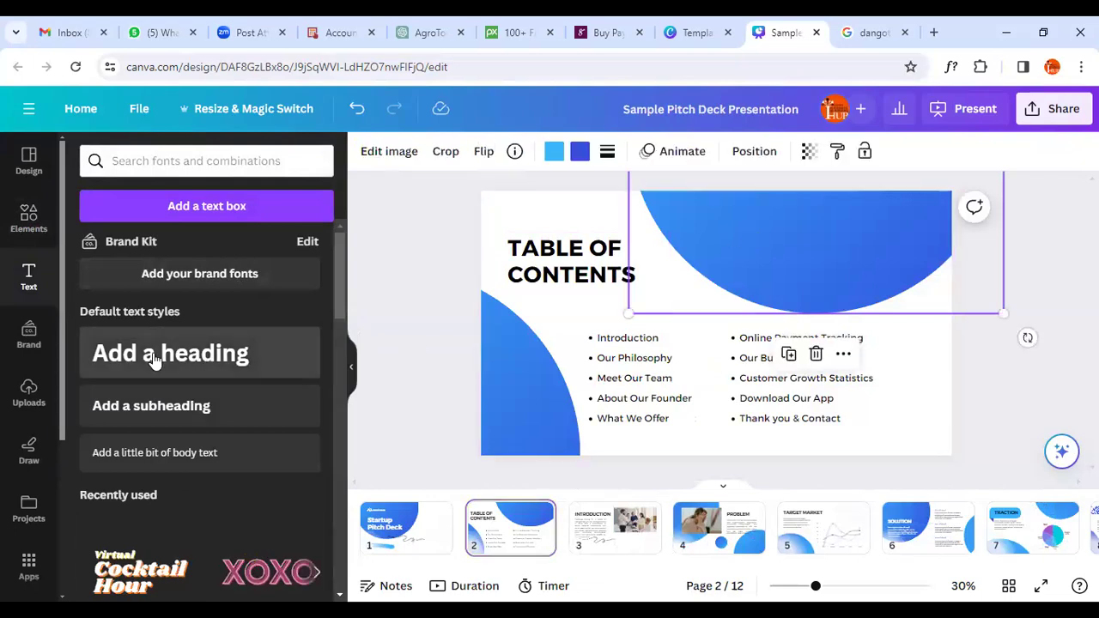
pyautogui.moveTo(557, 256); pyautogui.dragTo(718, 225)
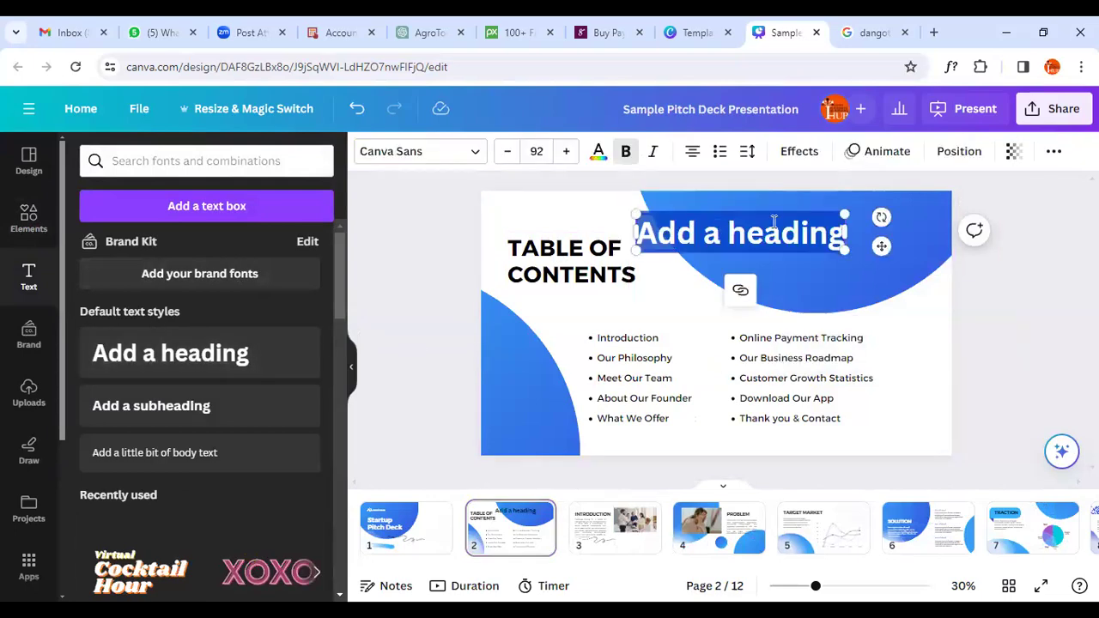
pyautogui.click(187, 454)
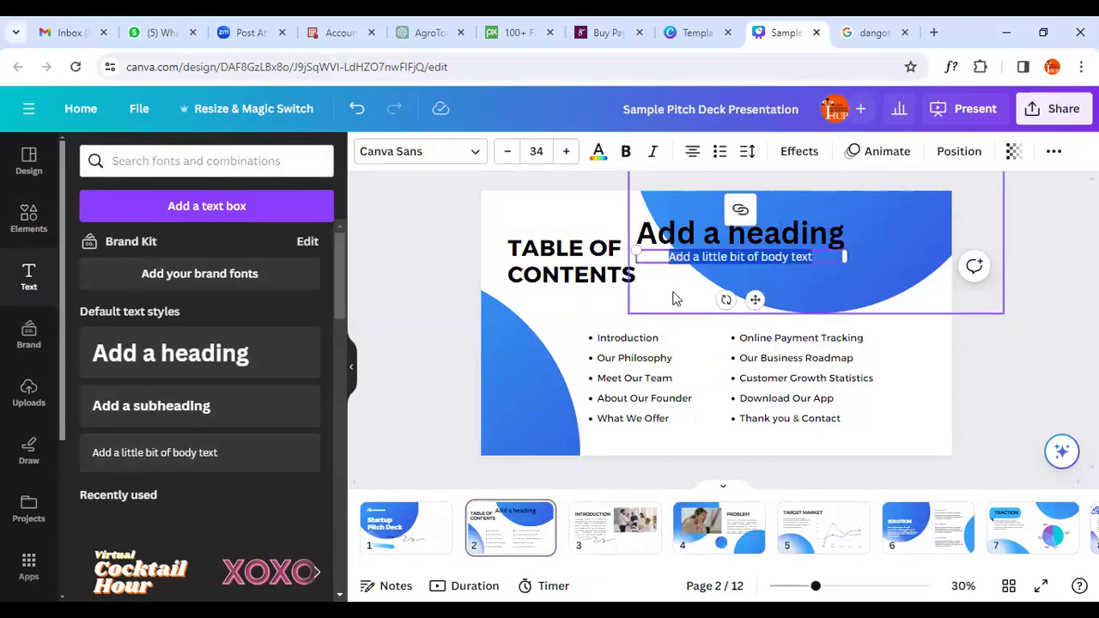
pyautogui.click(736, 257)
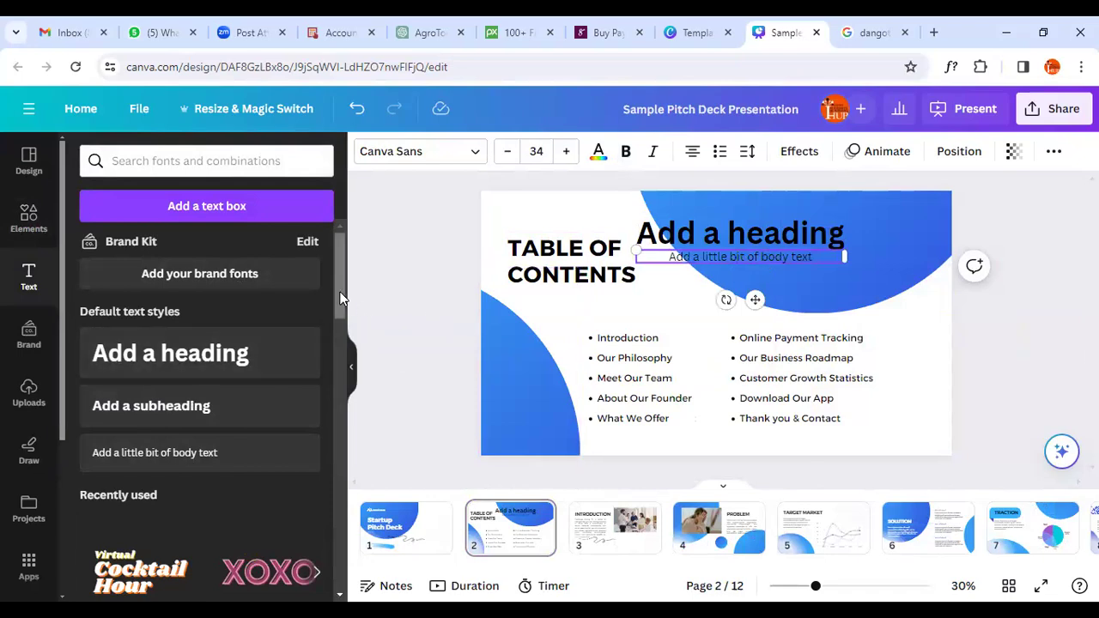
pyautogui.moveTo(339, 298); pyautogui.dragTo(348, 348)
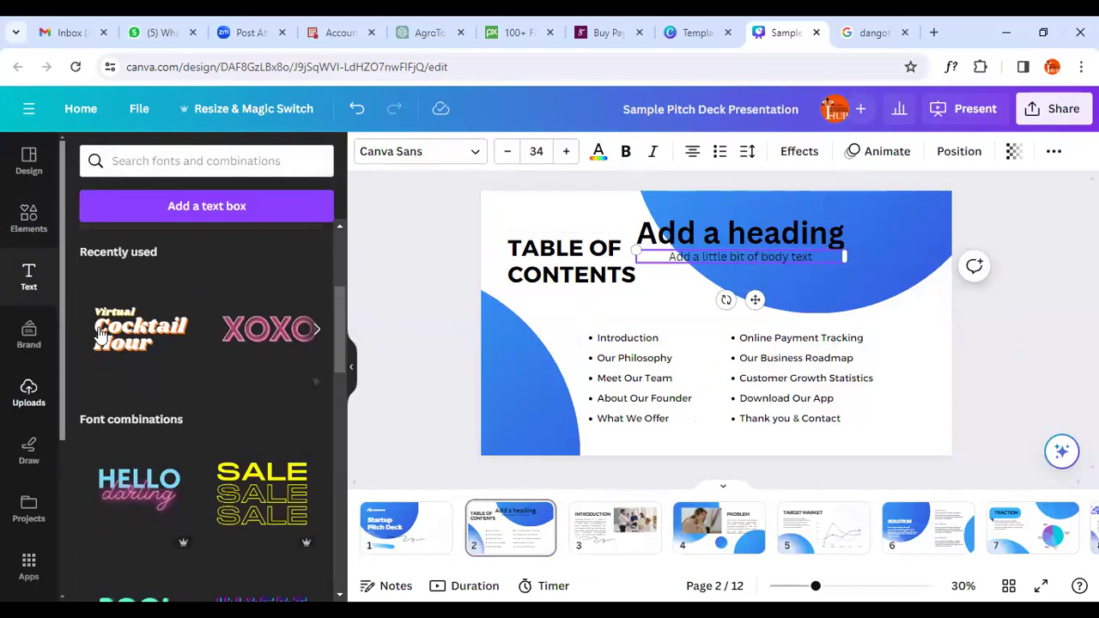
pyautogui.click(408, 230)
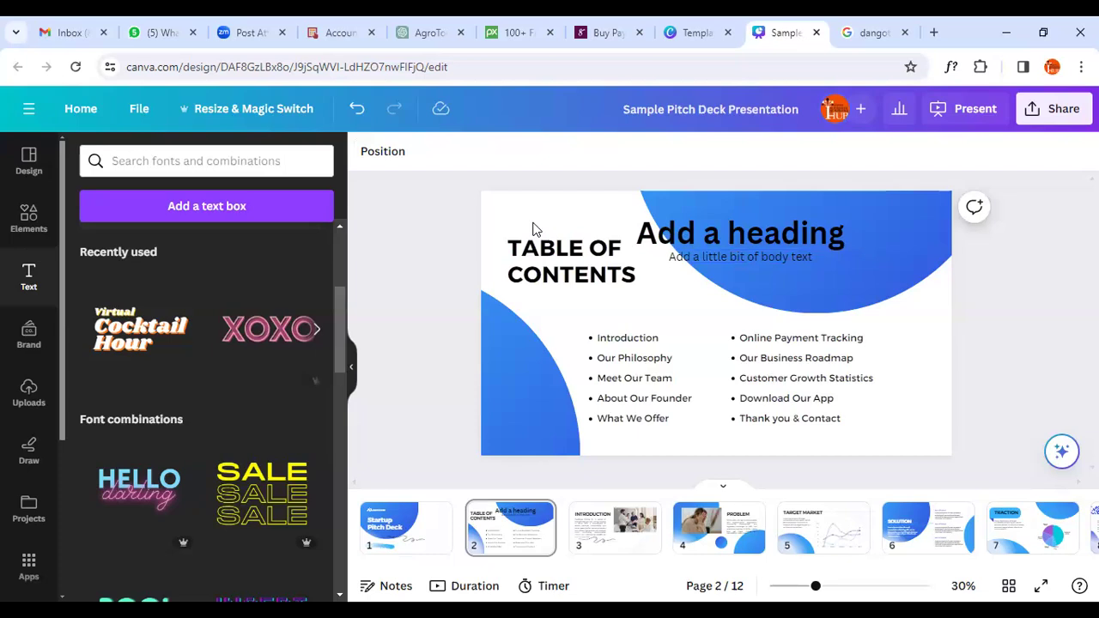
# - Switch to ChatGPT to view the marketing strategy answer, and to Pixabay to browse the handshake business photos
pyautogui.click(432, 38)
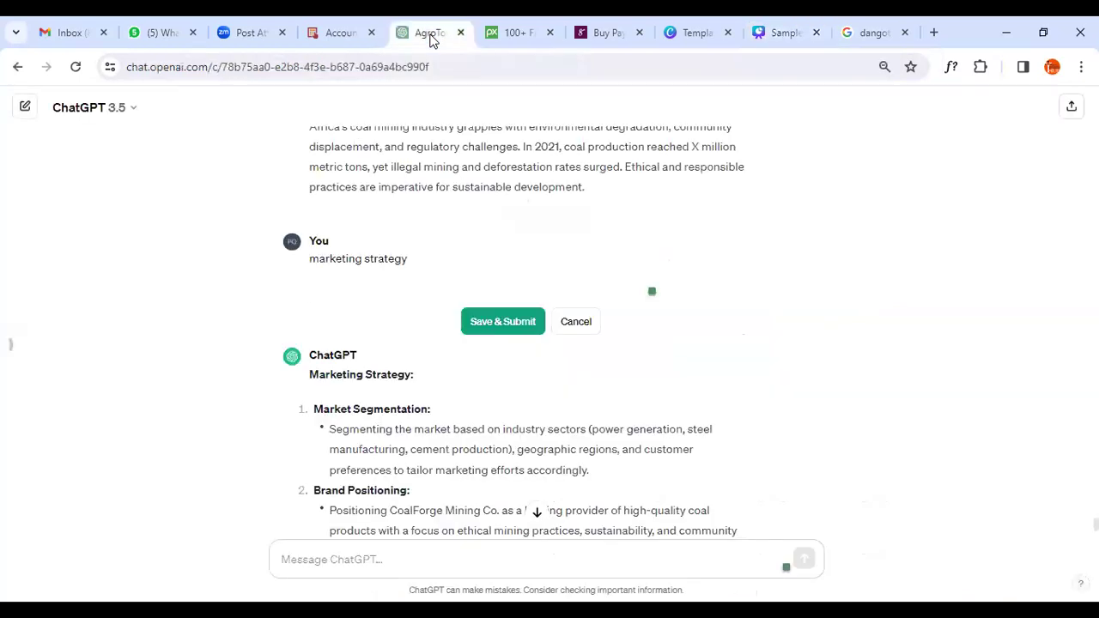
pyautogui.click(514, 32)
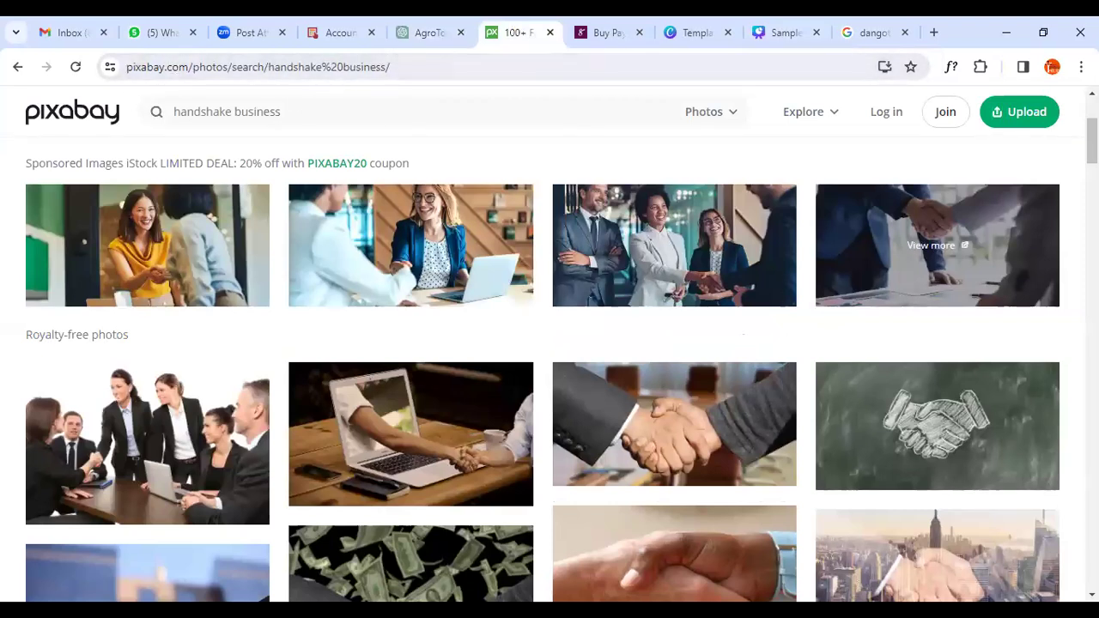
pyautogui.scroll(-10, 936, 249)
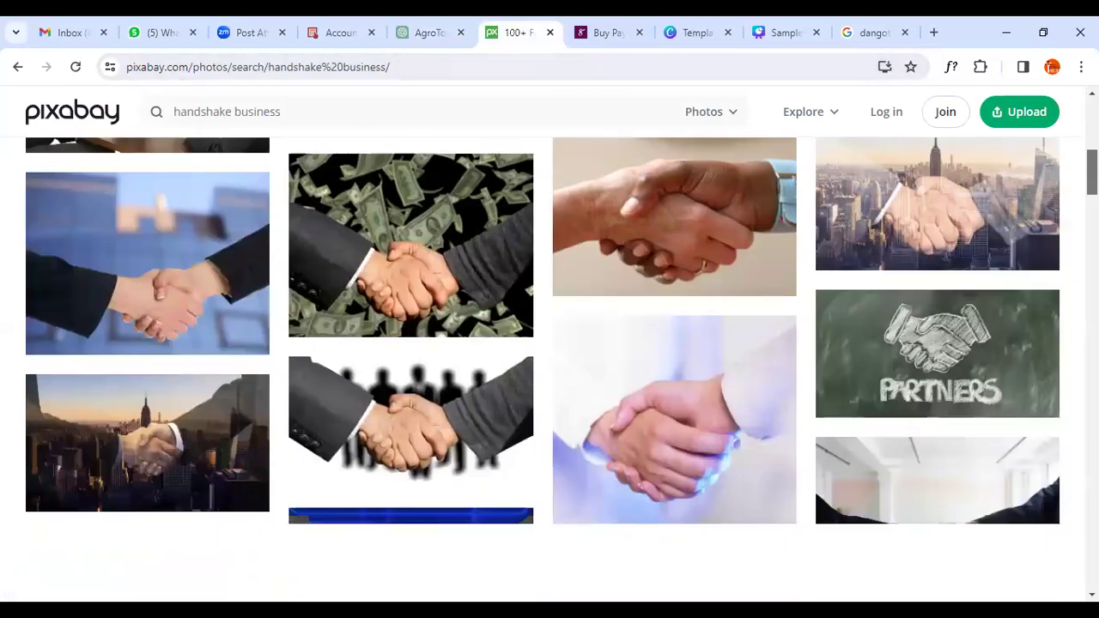
pyautogui.scroll(15, 938, 459)
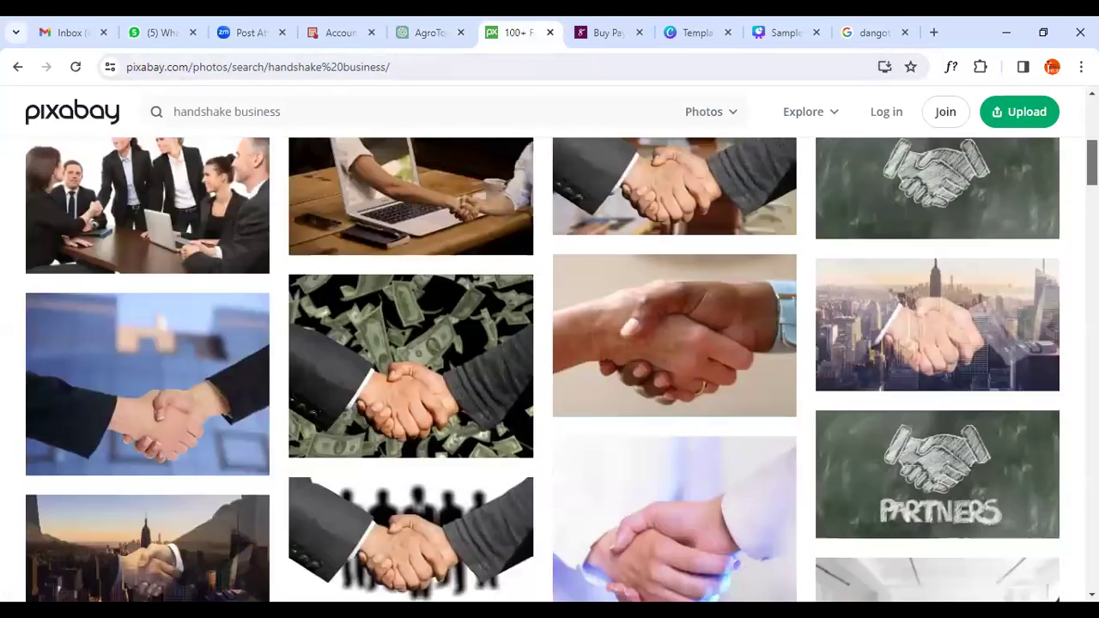